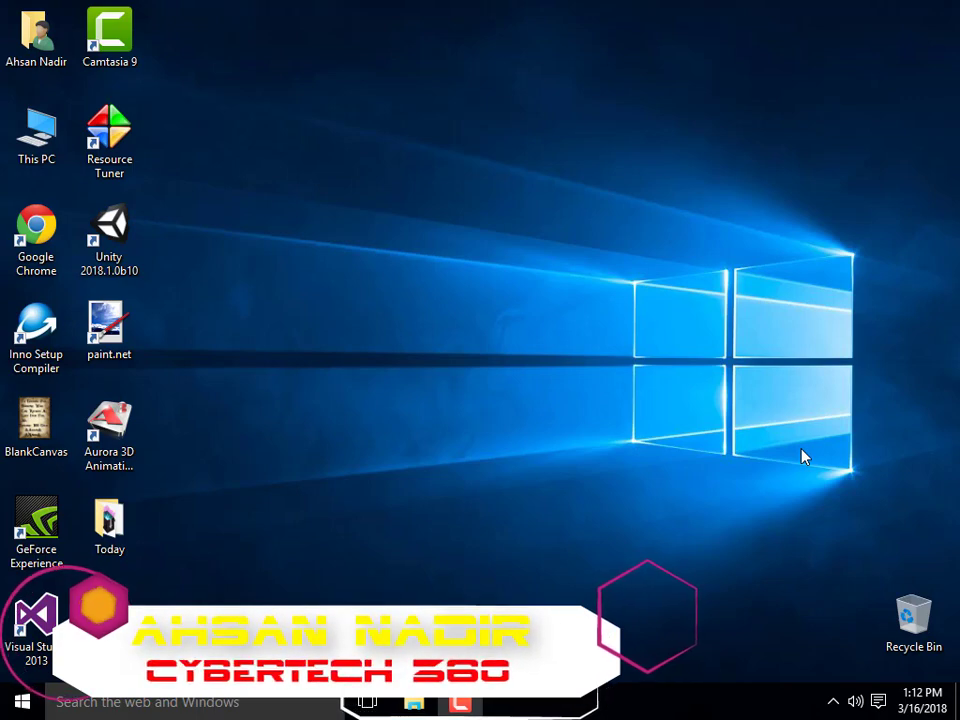
Refresh the desktop and open the Today folder in File Explorer
{"action": "right_click", "coordinate": [428, 290]}
{"action": "left_click", "coordinate": [474, 336]}
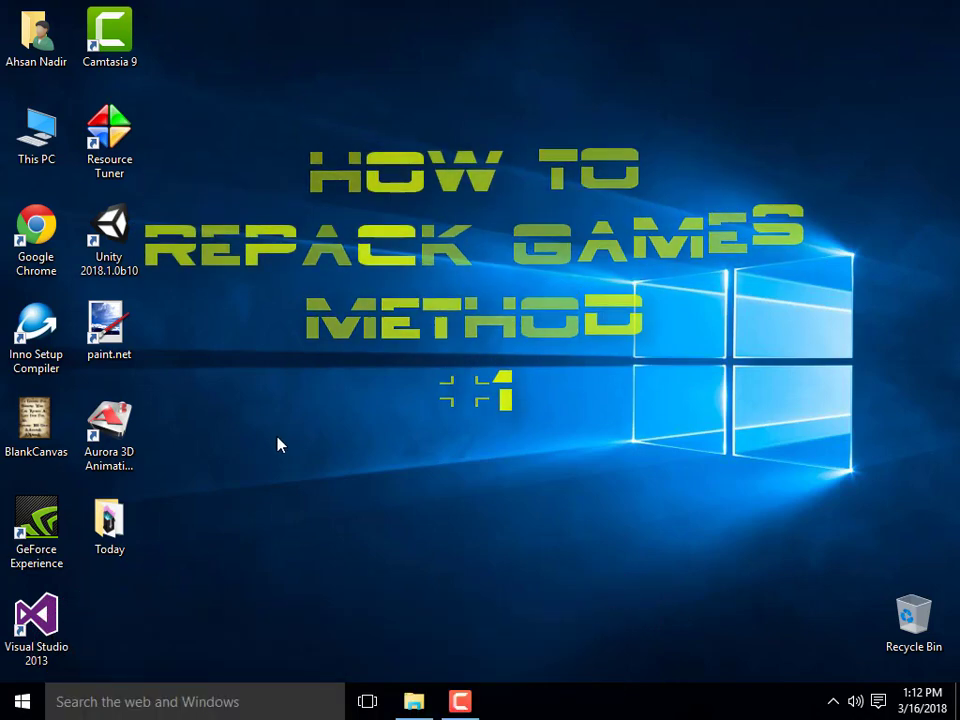
{"action": "left_click", "coordinate": [131, 515]}
{"action": "double_click", "coordinate": [109, 520]}
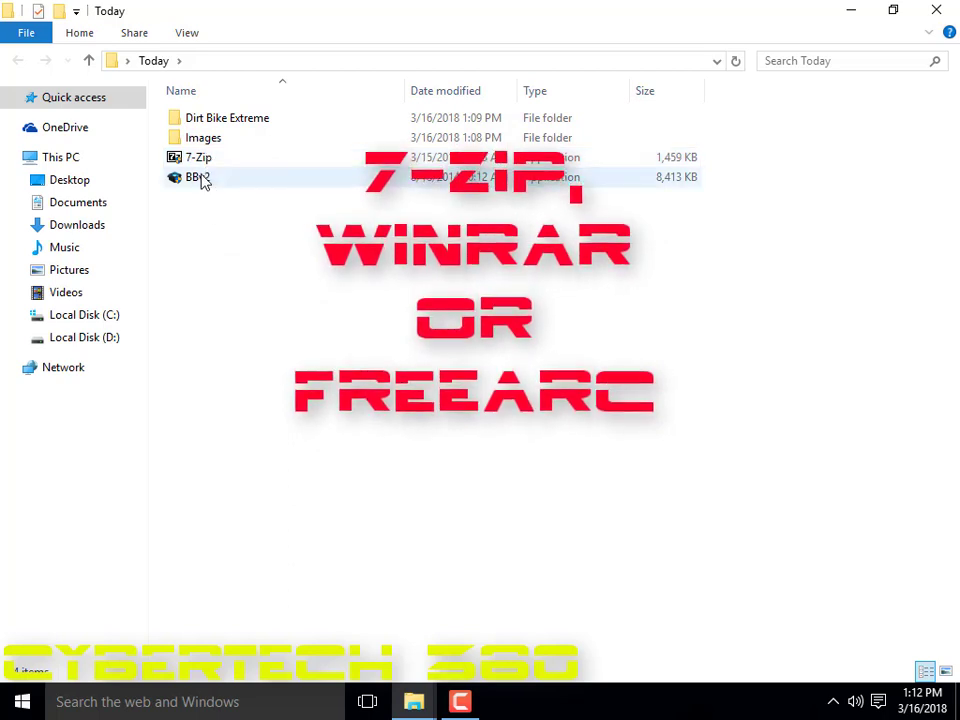
Install BBv2 into the existing default folder with a desktop icon and finish setup
{"action": "double_click", "coordinate": [204, 182]}
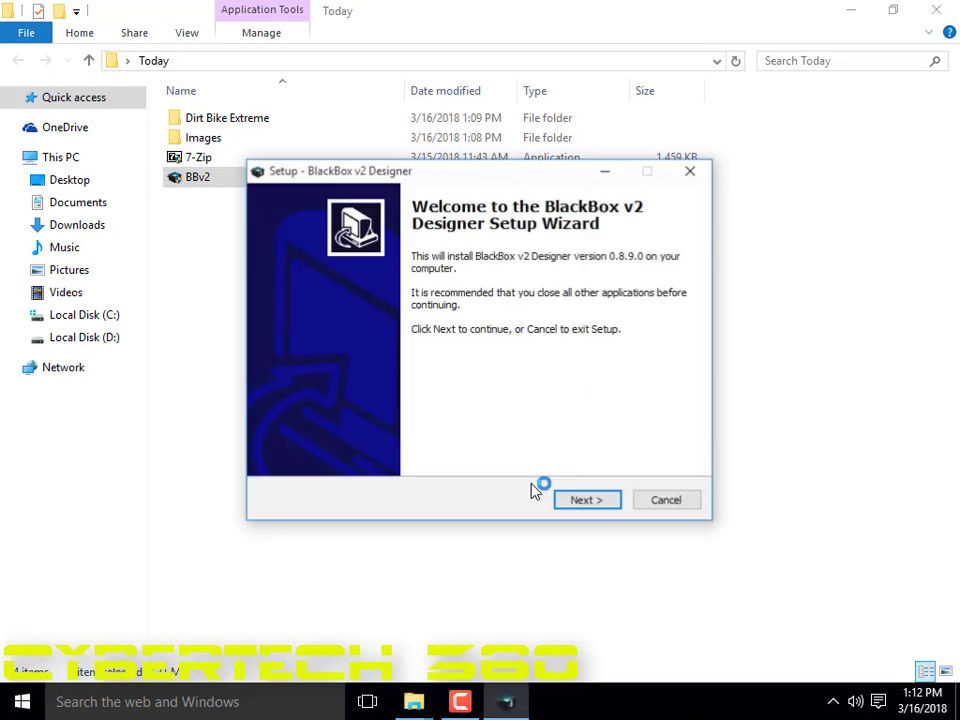
{"action": "left_click", "coordinate": [580, 500]}
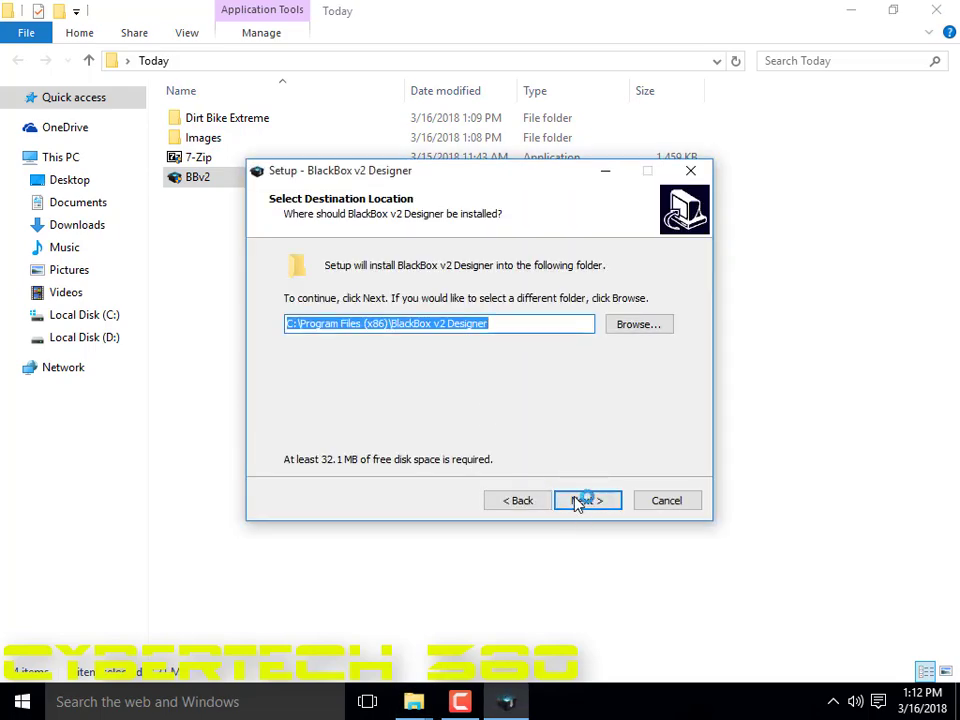
{"action": "left_click", "coordinate": [574, 503]}
{"action": "left_click", "coordinate": [530, 434]}
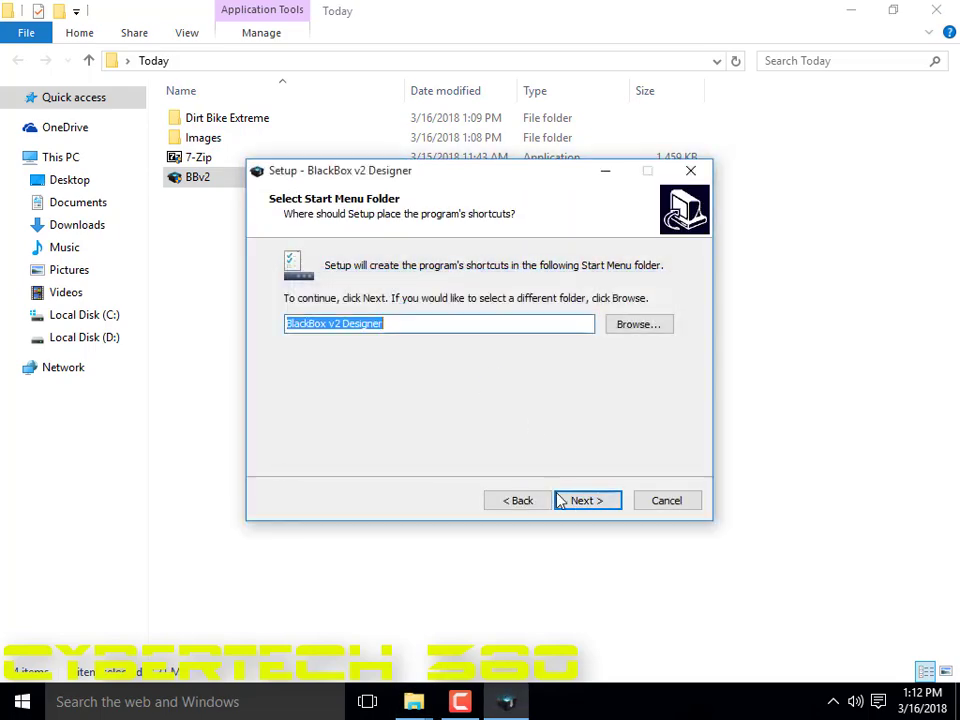
{"action": "left_click", "coordinate": [586, 503]}
{"action": "left_click", "coordinate": [386, 318]}
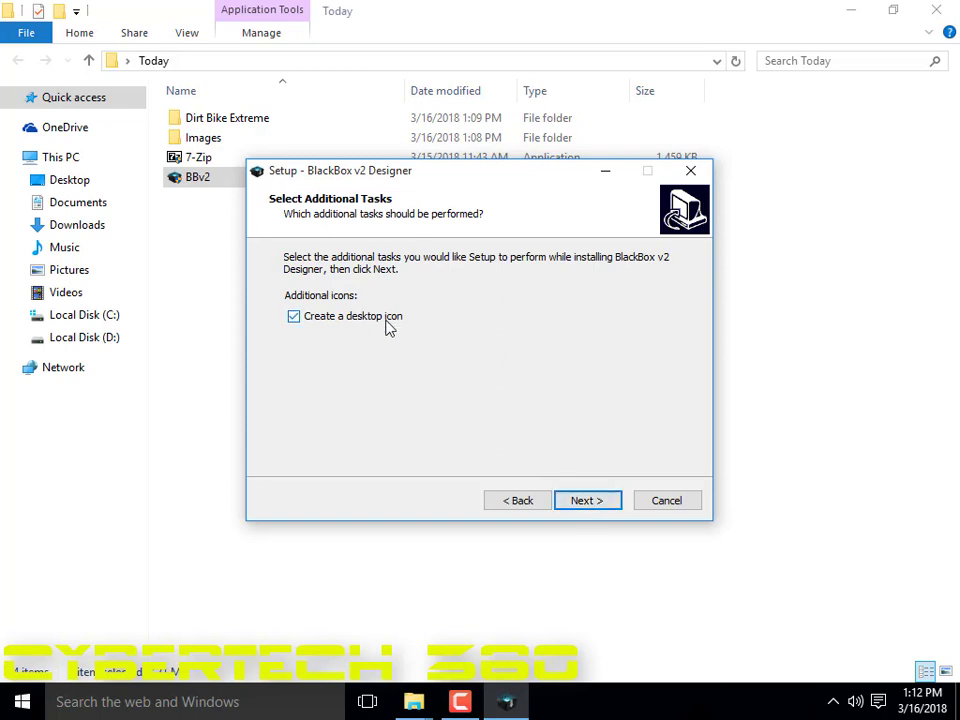
{"action": "left_click", "coordinate": [587, 503]}
{"action": "left_click", "coordinate": [588, 502]}
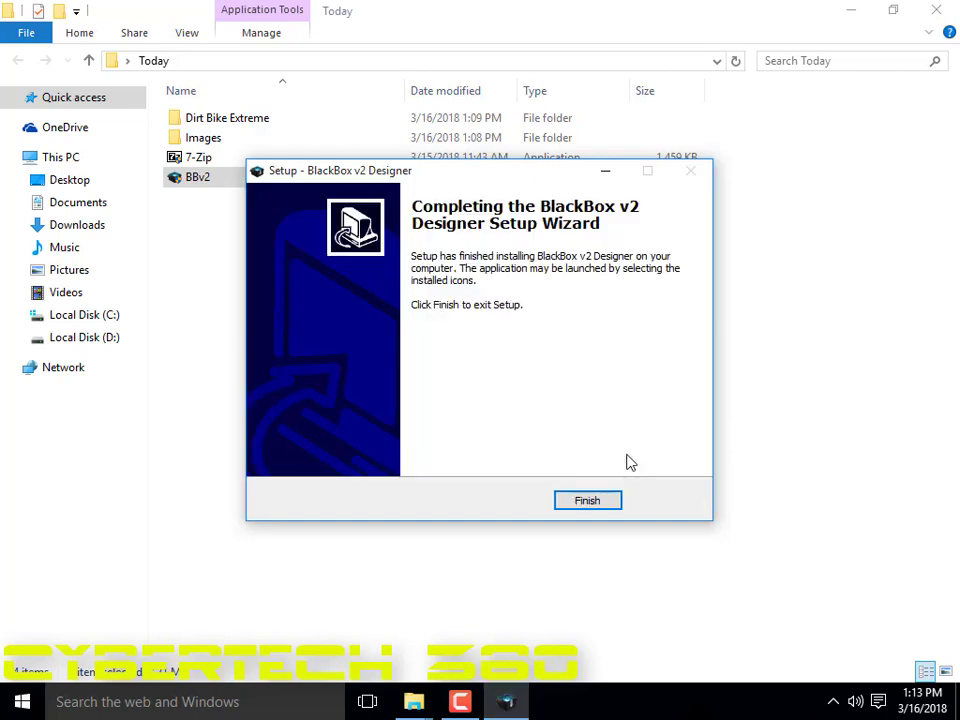
{"action": "left_click", "coordinate": [590, 504]}
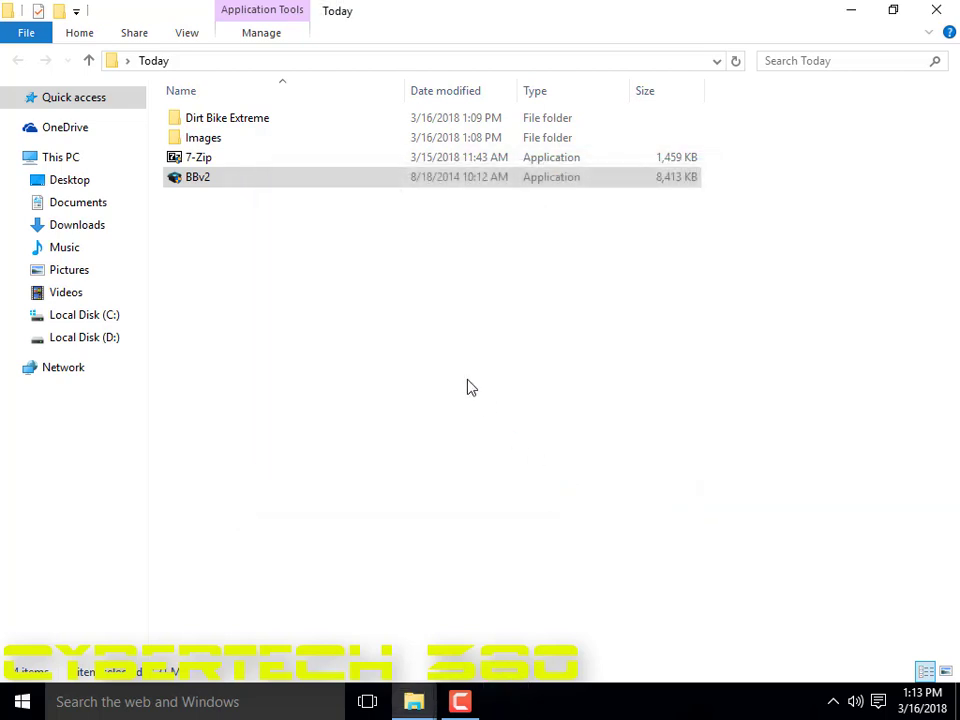
Look inside the Dirt Bike Extreme folder, go back, and check its Properties
{"action": "left_click", "coordinate": [225, 122]}
{"action": "double_click", "coordinate": [225, 122]}
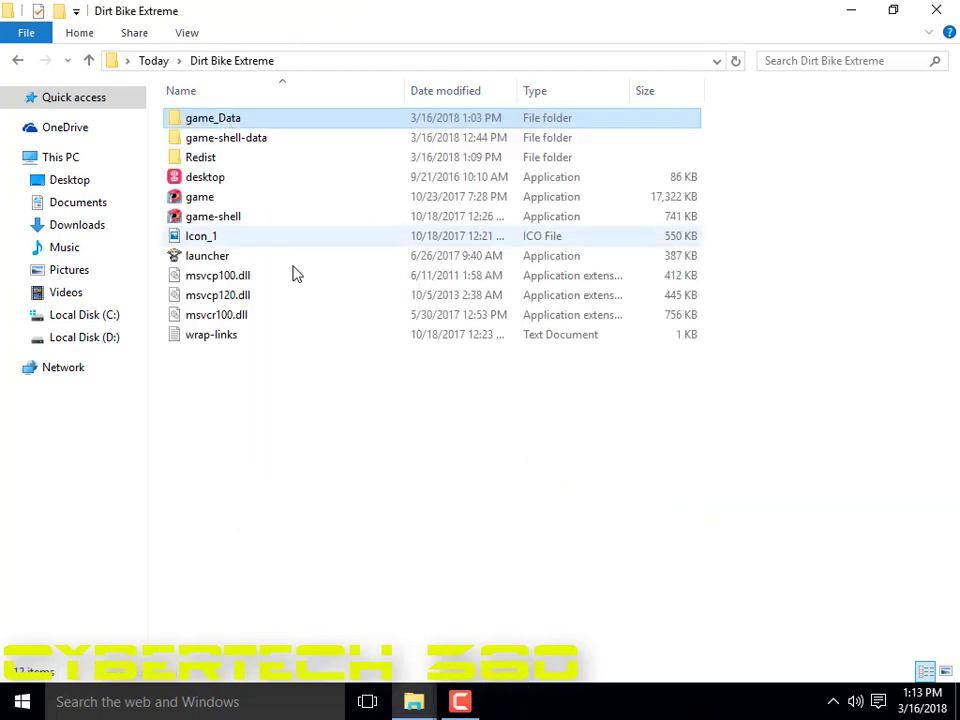
{"action": "left_click", "coordinate": [26, 61]}
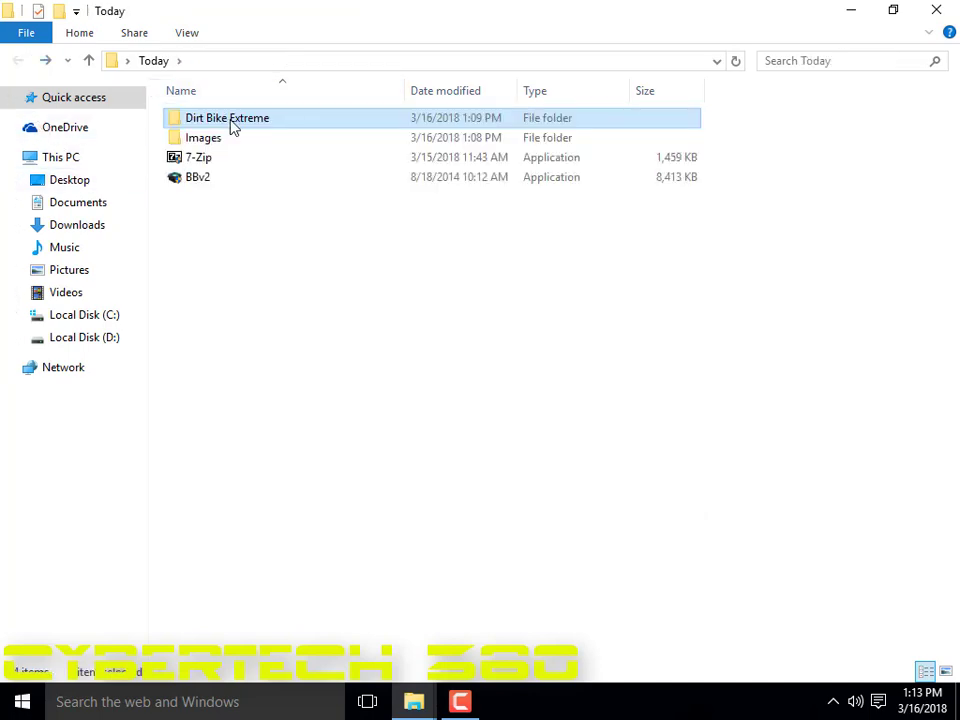
{"action": "right_click", "coordinate": [232, 125]}
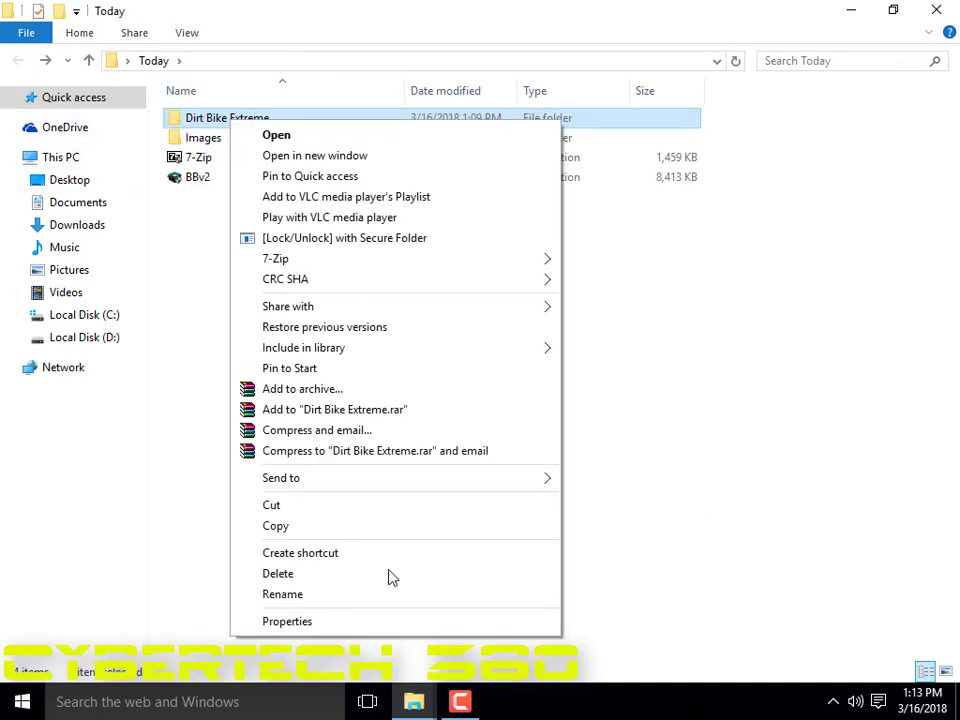
{"action": "left_click", "coordinate": [339, 623]}
{"action": "left_click", "coordinate": [468, 556]}
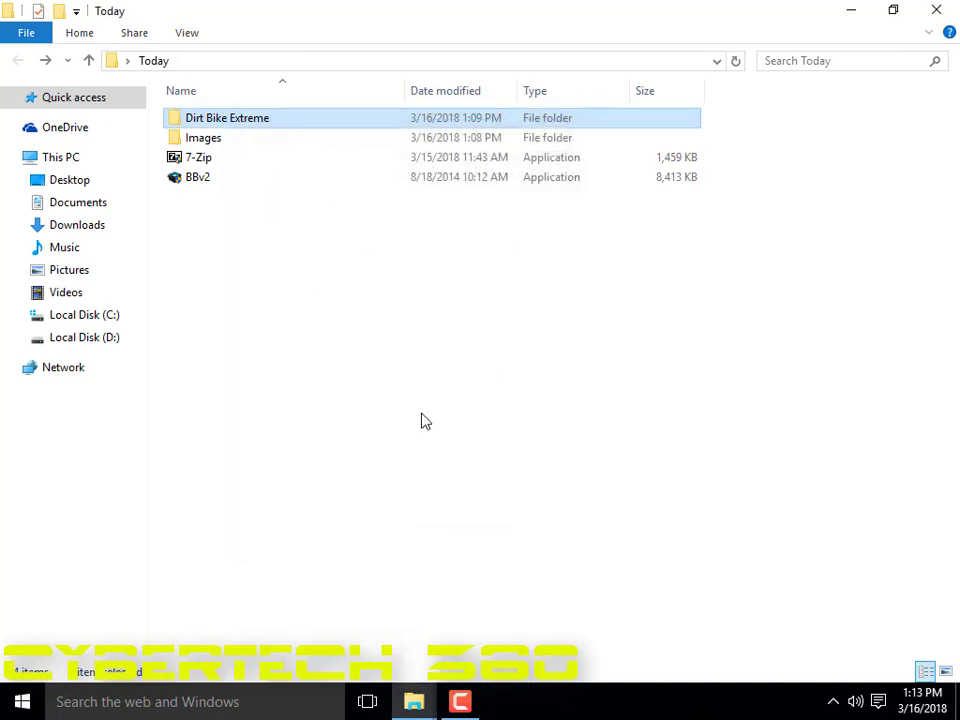
{"action": "left_click", "coordinate": [319, 272]}
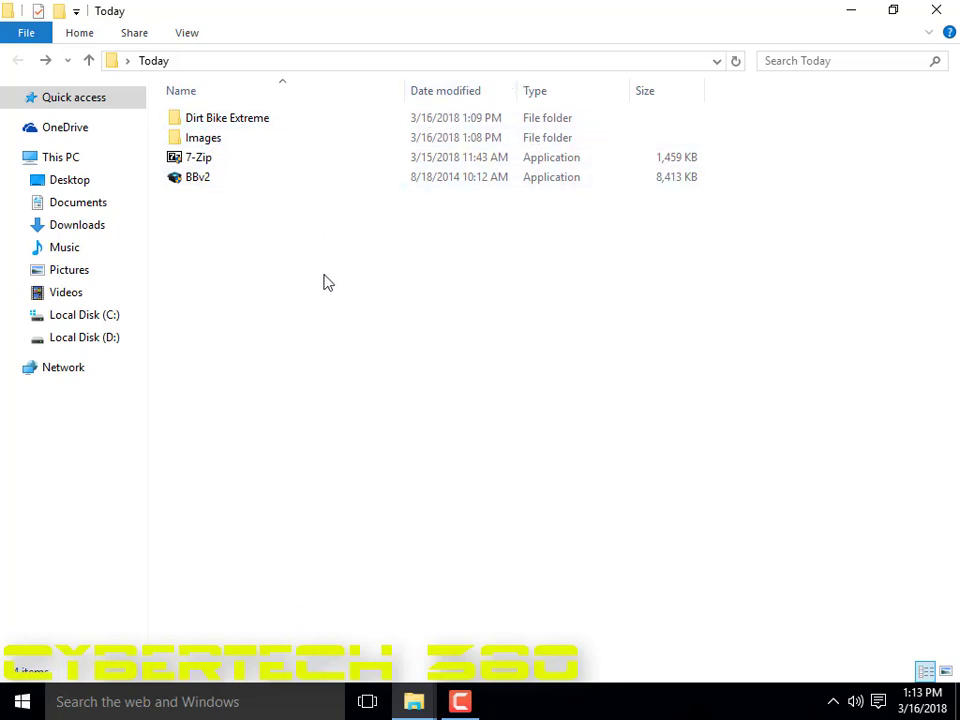
Inspect the 7-Zip file's context menu, then minimize File Explorer to show the desktop
{"action": "left_click", "coordinate": [221, 160]}
{"action": "left_click", "coordinate": [298, 371]}
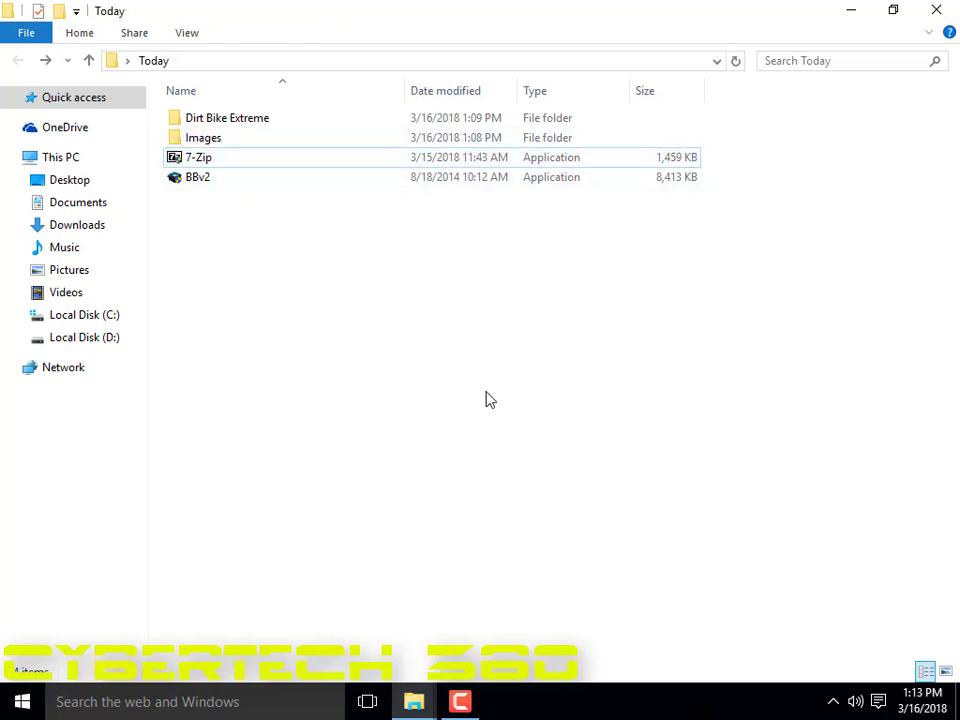
{"action": "right_click", "coordinate": [375, 157]}
{"action": "left_click", "coordinate": [313, 159]}
{"action": "right_click", "coordinate": [313, 159]}
{"action": "left_click", "coordinate": [258, 170]}
{"action": "right_click", "coordinate": [259, 180]}
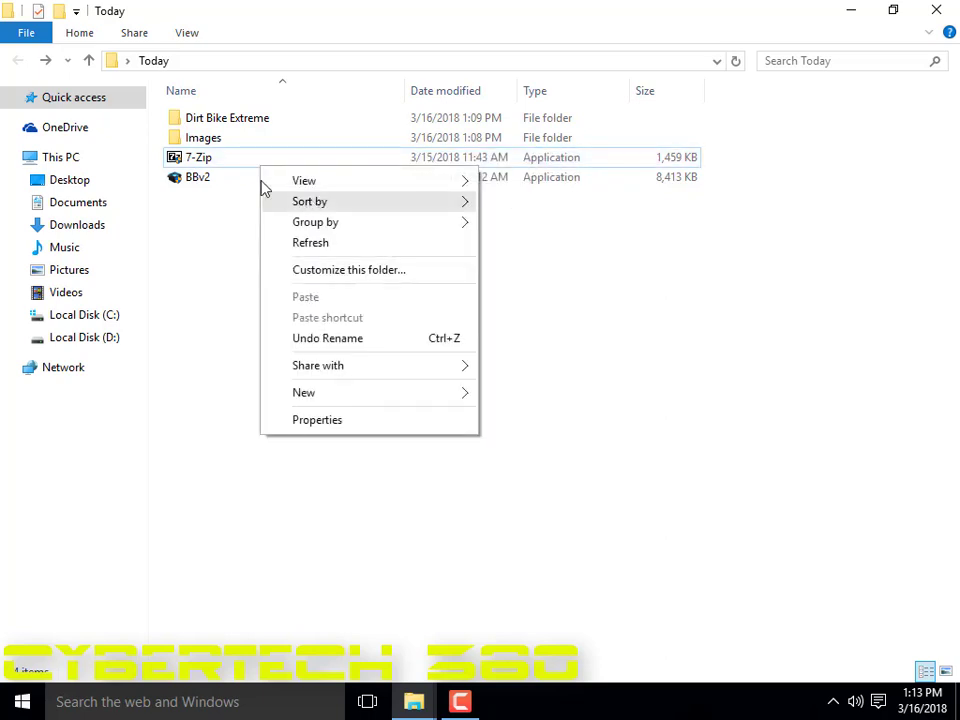
{"action": "left_click", "coordinate": [171, 160]}
{"action": "right_click", "coordinate": [173, 160]}
{"action": "left_click", "coordinate": [731, 311]}
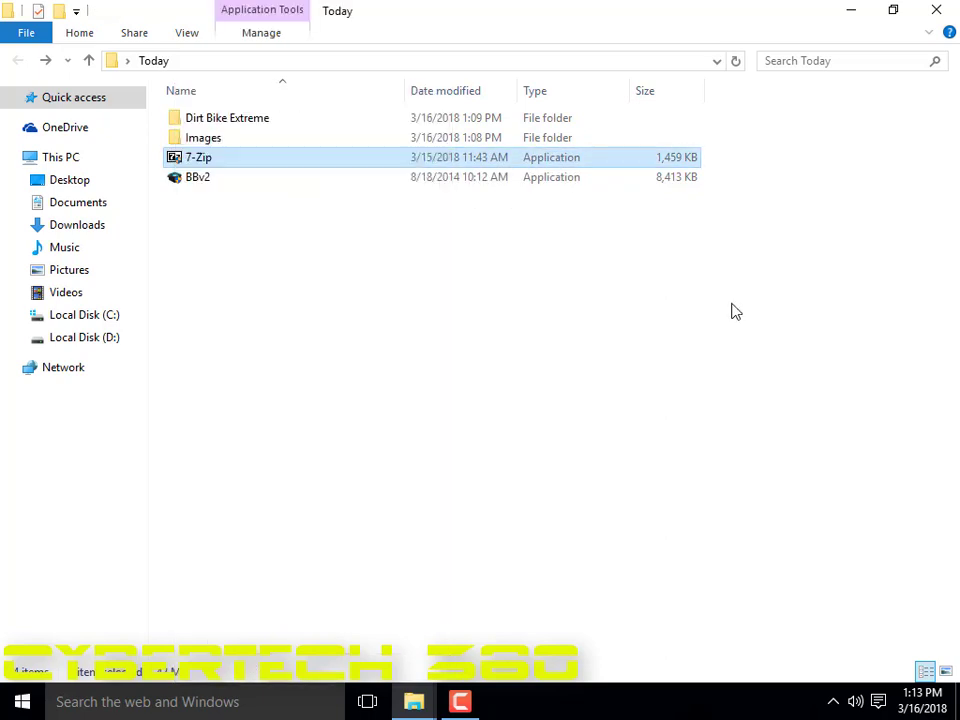
{"action": "left_click", "coordinate": [525, 285]}
{"action": "left_click", "coordinate": [840, 10]}
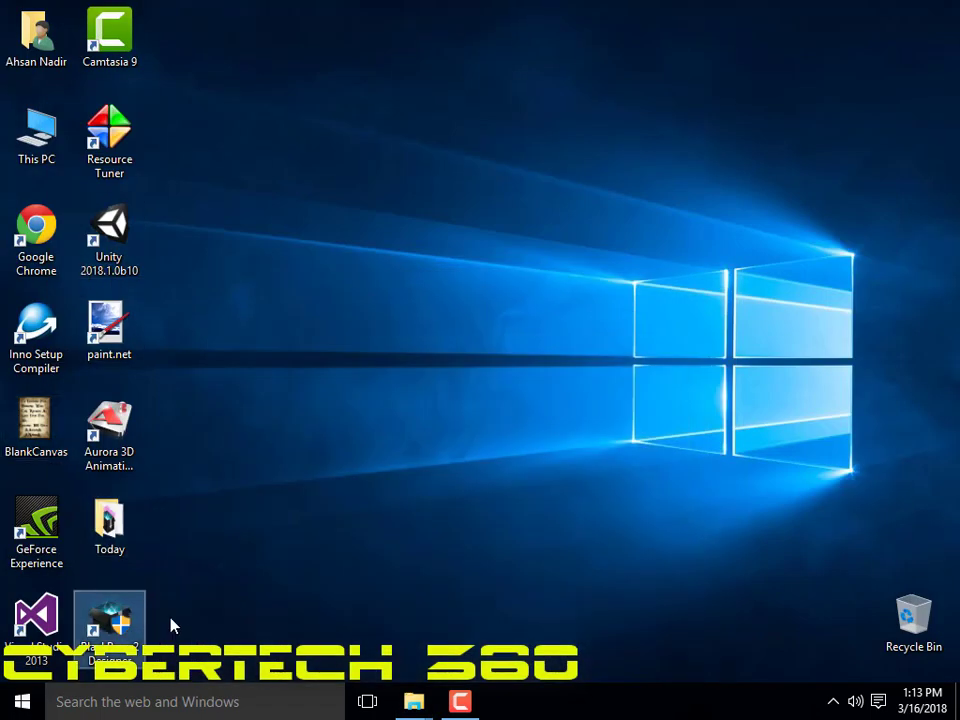
Launch BlackBox v2 Designer and reopen the Images folder from the Today folder
{"action": "key", "text": "Return"}
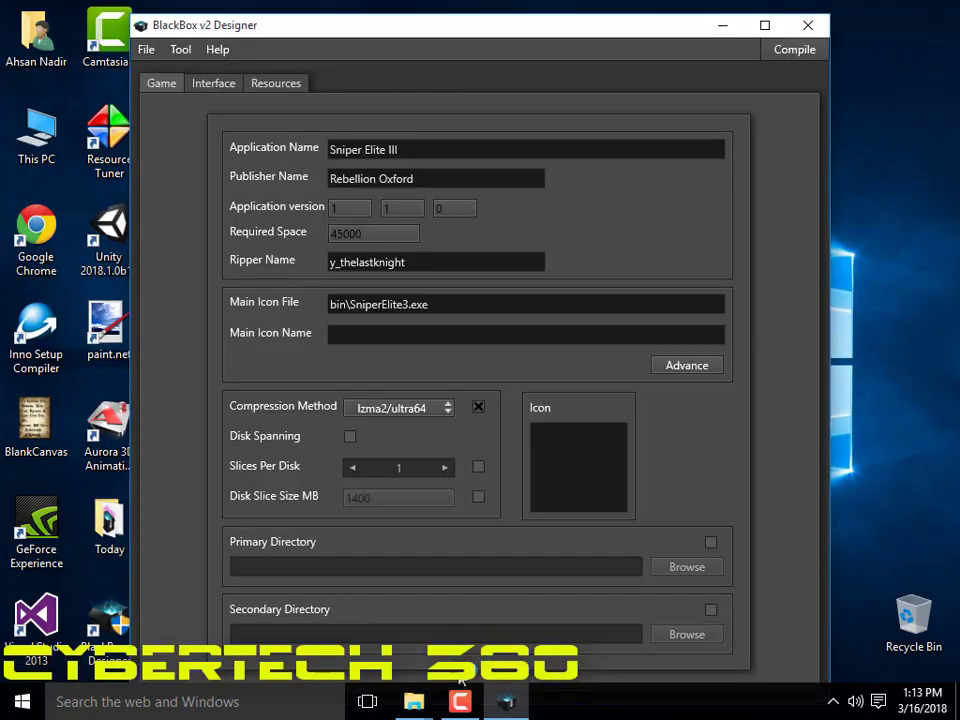
{"action": "mouse_move", "coordinate": [414, 700]}
{"action": "mouse_move", "coordinate": [420, 540]}
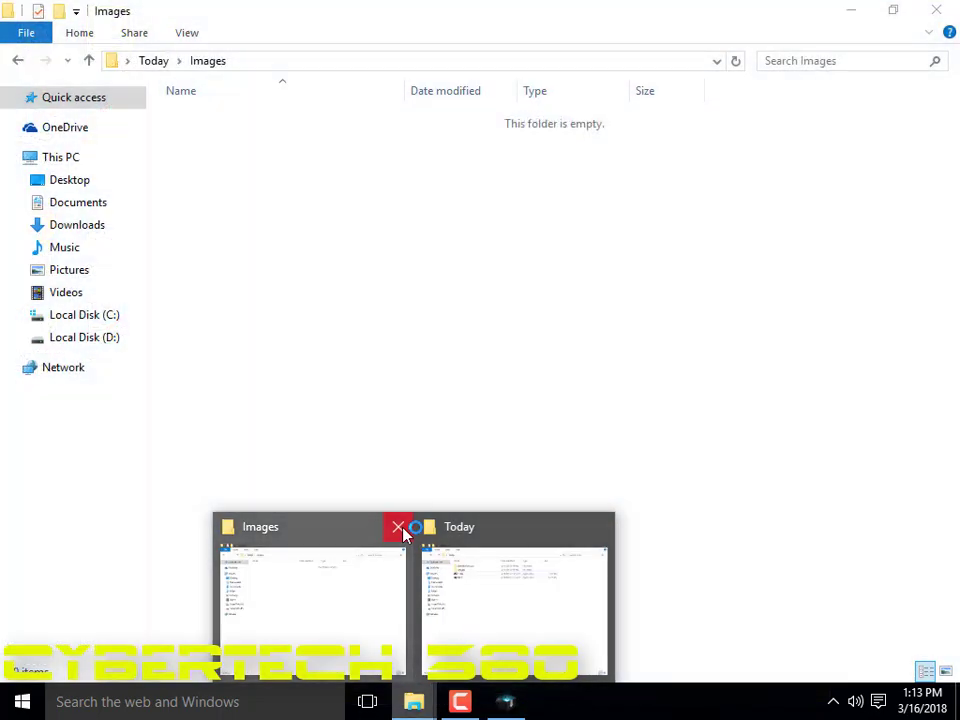
{"action": "left_click", "coordinate": [403, 533]}
{"action": "left_click", "coordinate": [410, 594]}
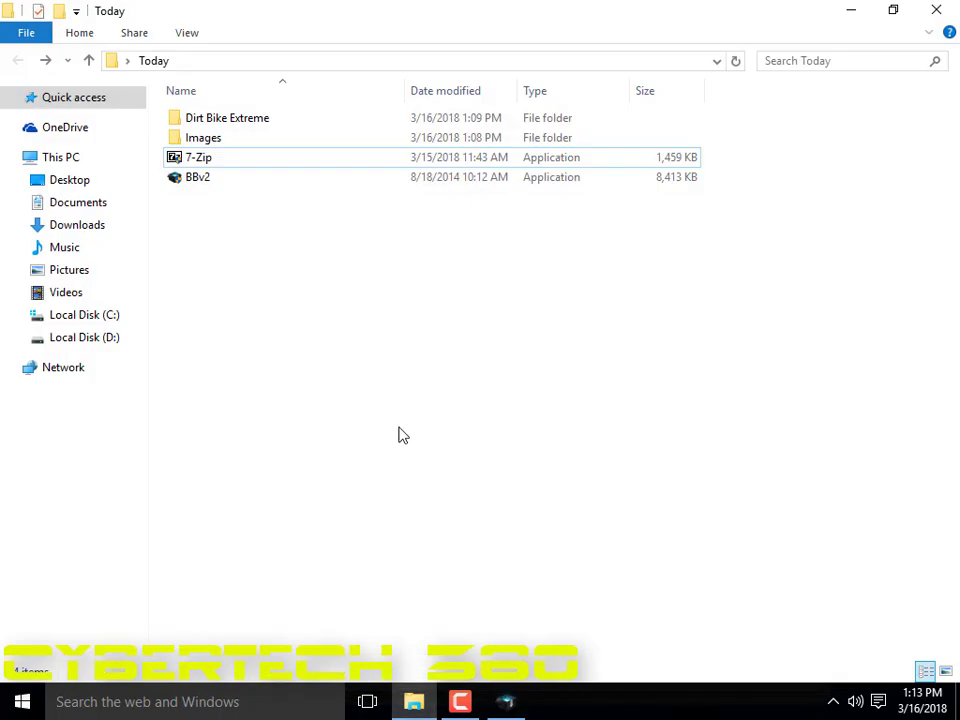
{"action": "double_click", "coordinate": [224, 140]}
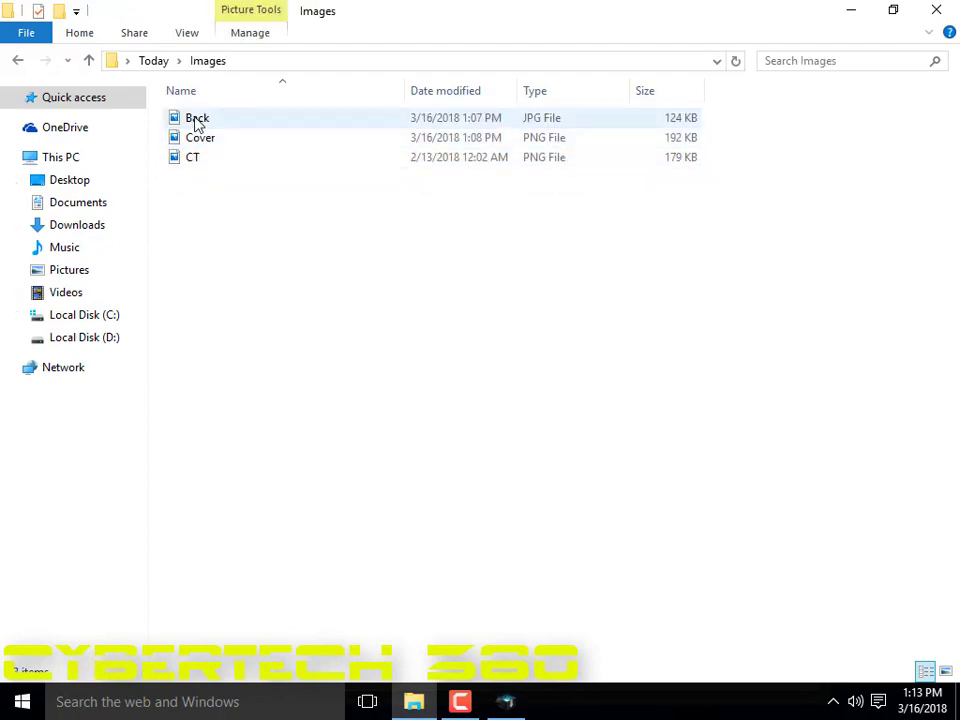
Preview Back and the game cover images in Photos, then close Photos and Explorer
{"action": "double_click", "coordinate": [197, 119]}
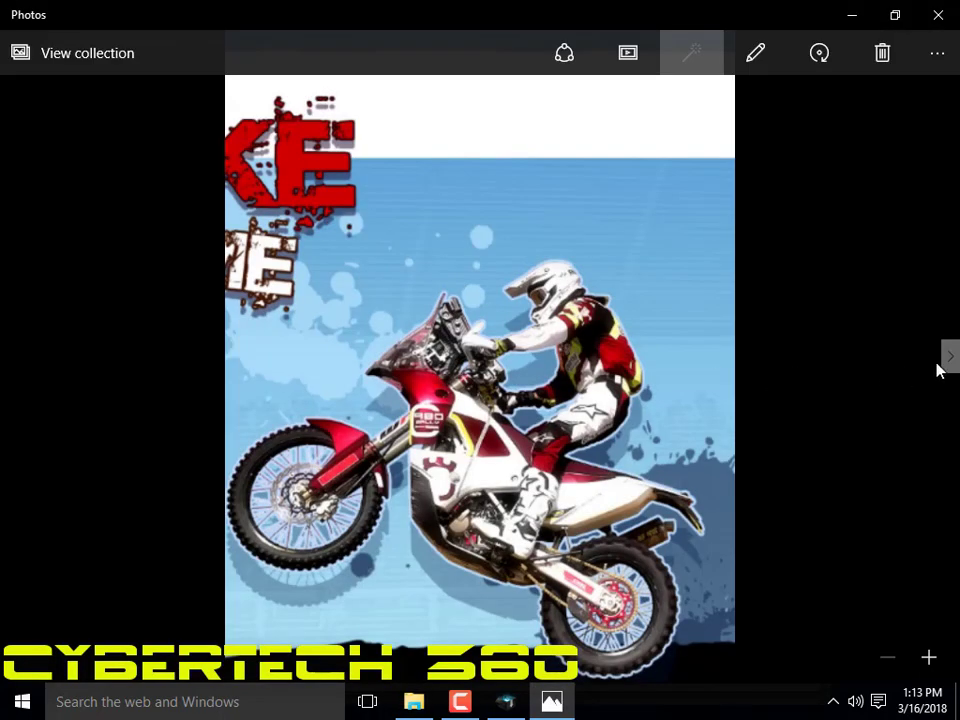
{"action": "left_click", "coordinate": [945, 366]}
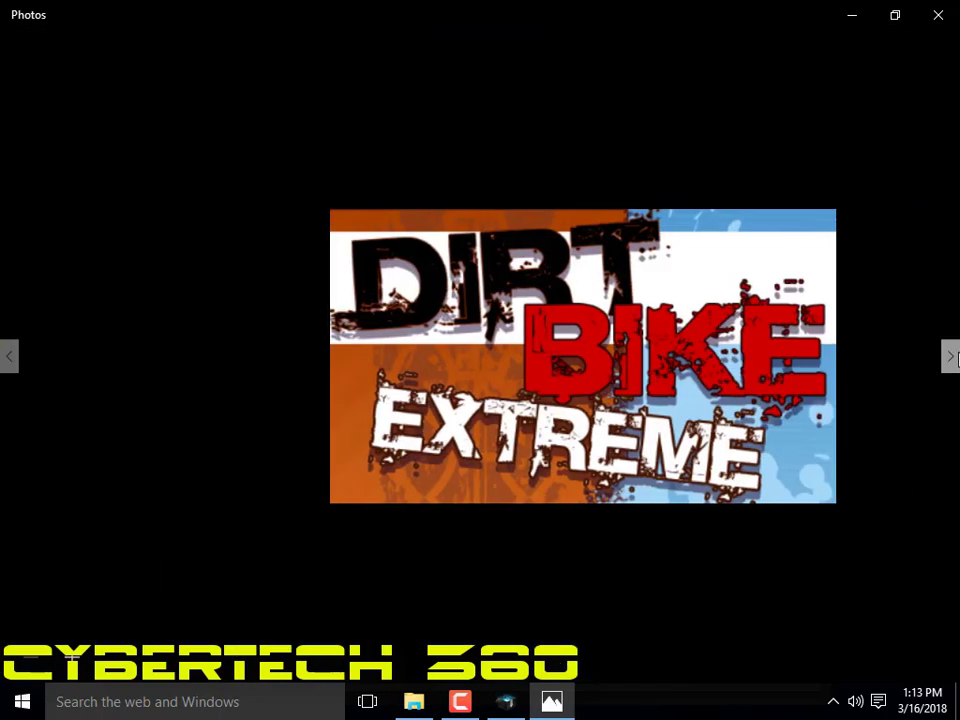
{"action": "key", "text": "Right"}
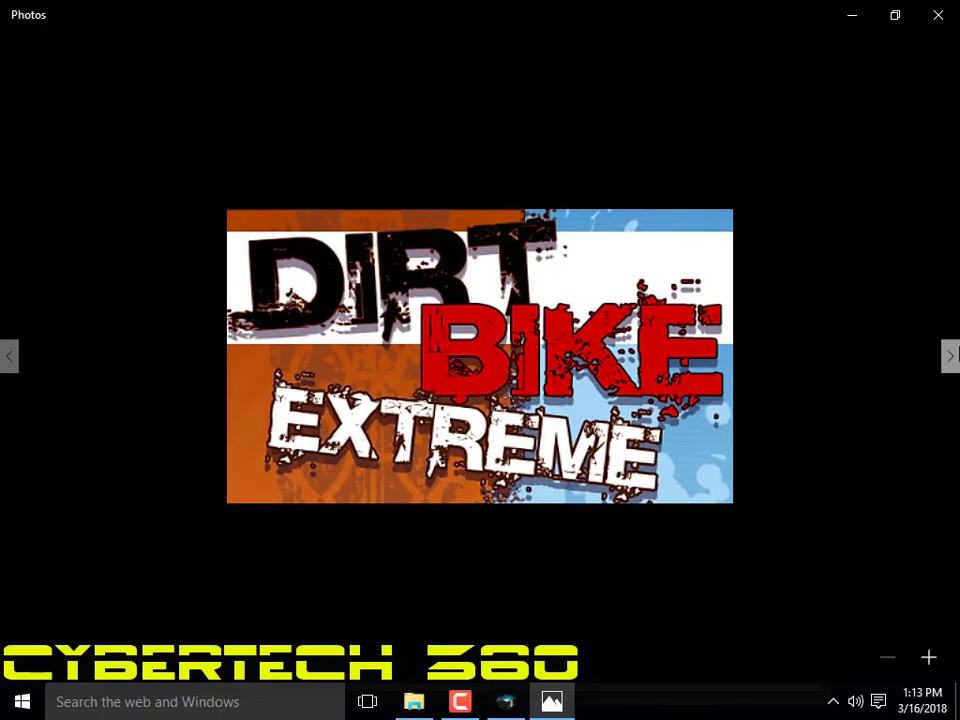
{"action": "left_click", "coordinate": [938, 15]}
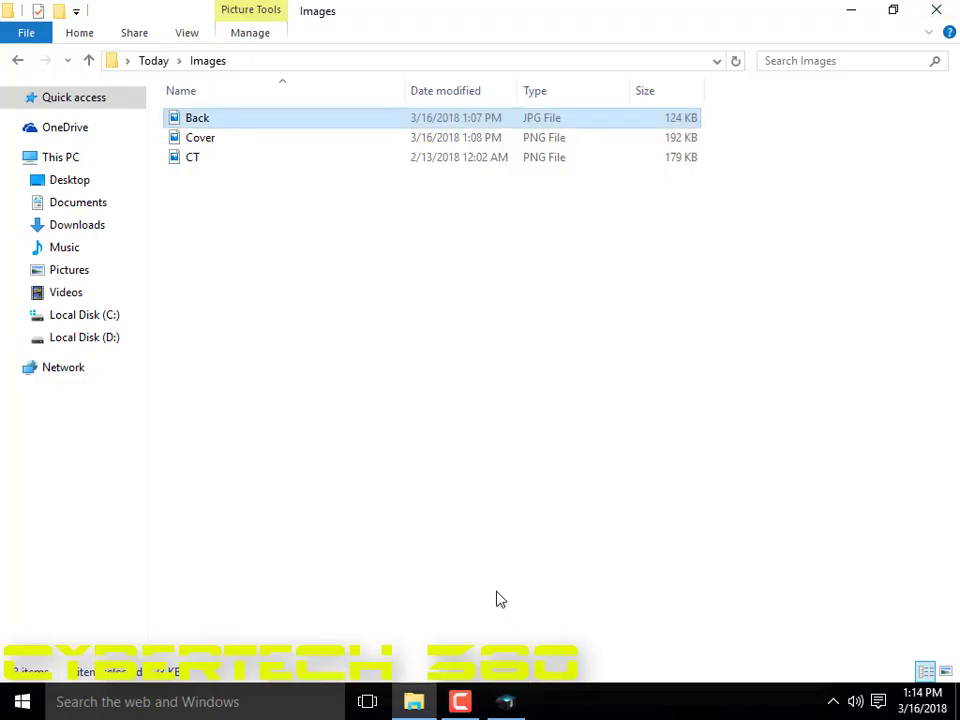
{"action": "left_click", "coordinate": [924, 9]}
Set Application Name to Dirt Bike Extreme, Publisher to GameTop.com, and middle version number 5
{"action": "left_click", "coordinate": [447, 157]}
{"action": "key", "text": "BackSpace"}
{"action": "key", "text": "BackSpace"}
{"action": "key", "text": "BackSpace"}
{"action": "key", "text": "BackSpace"}
{"action": "key", "text": "BackSpace"}
{"action": "key", "text": "BackSpace"}
{"action": "key", "text": "BackSpace"}
{"action": "key", "text": "BackSpace"}
{"action": "key", "text": "BackSpace"}
{"action": "key", "text": "BackSpace"}
{"action": "key", "text": "BackSpace"}
{"action": "key", "text": "BackSpace"}
{"action": "key", "text": "BackSpace"}
{"action": "key", "text": "BackSpace"}
{"action": "key", "text": "BackSpace"}
{"action": "key", "text": "BackSpace"}
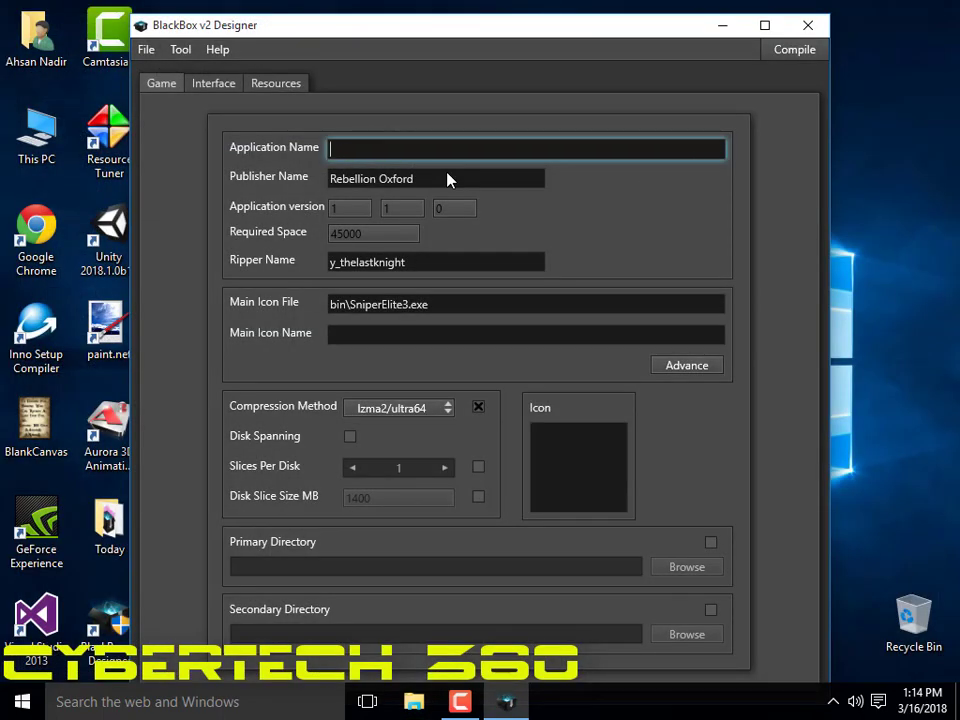
{"action": "type", "text": "Dirt Bike Extreme"}
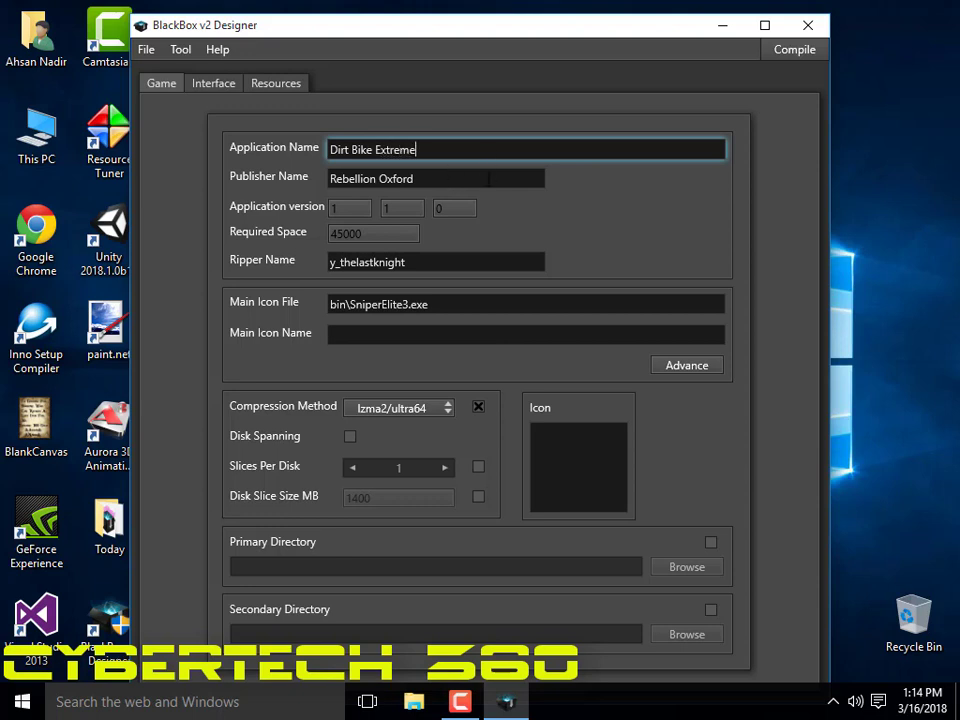
{"action": "key", "text": "Tab"}
{"action": "type", "text": "Ga"}
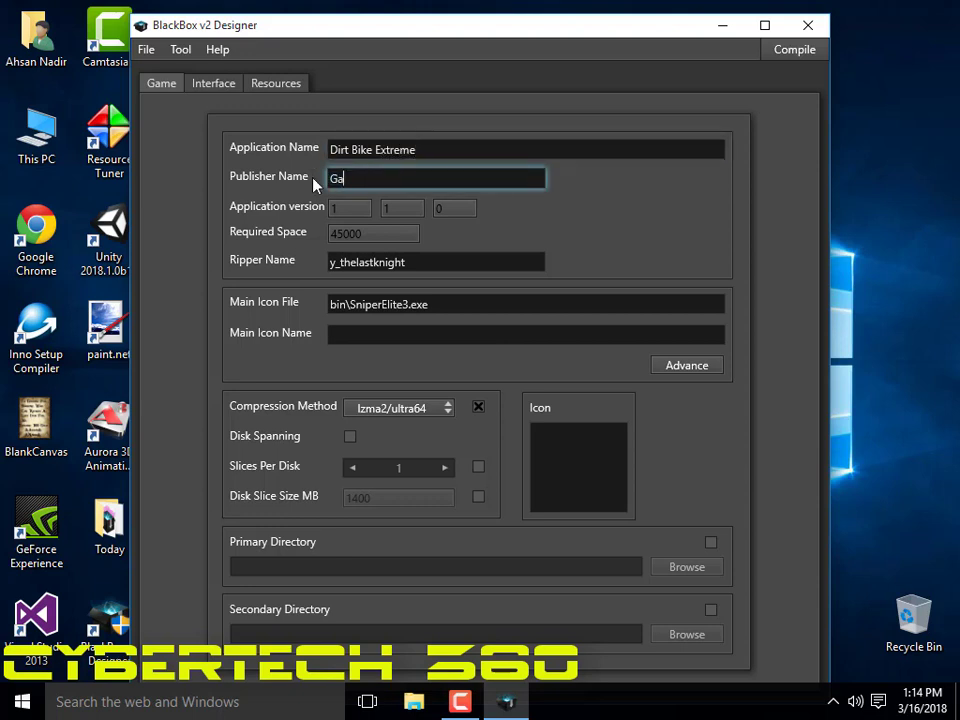
{"action": "type", "text": "meTop.com"}
{"action": "left_click", "coordinate": [405, 207]}
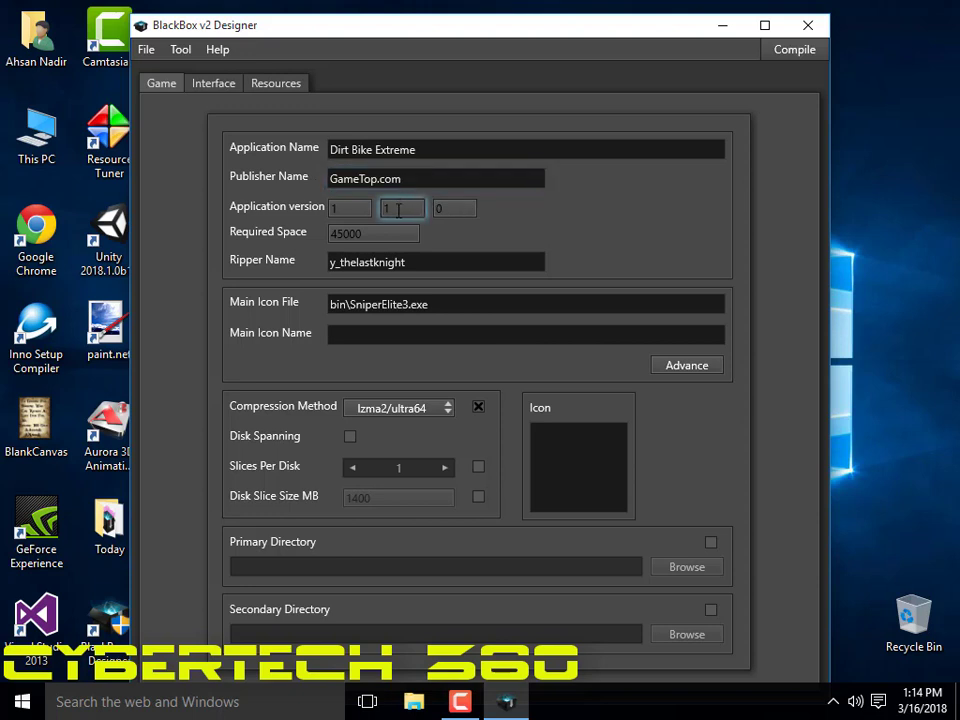
{"action": "type", "text": "5"}
Set ripper name to CyberTech 360 and erase the old bin\SniperElite3.exe icon path
{"action": "left_click", "coordinate": [397, 228]}
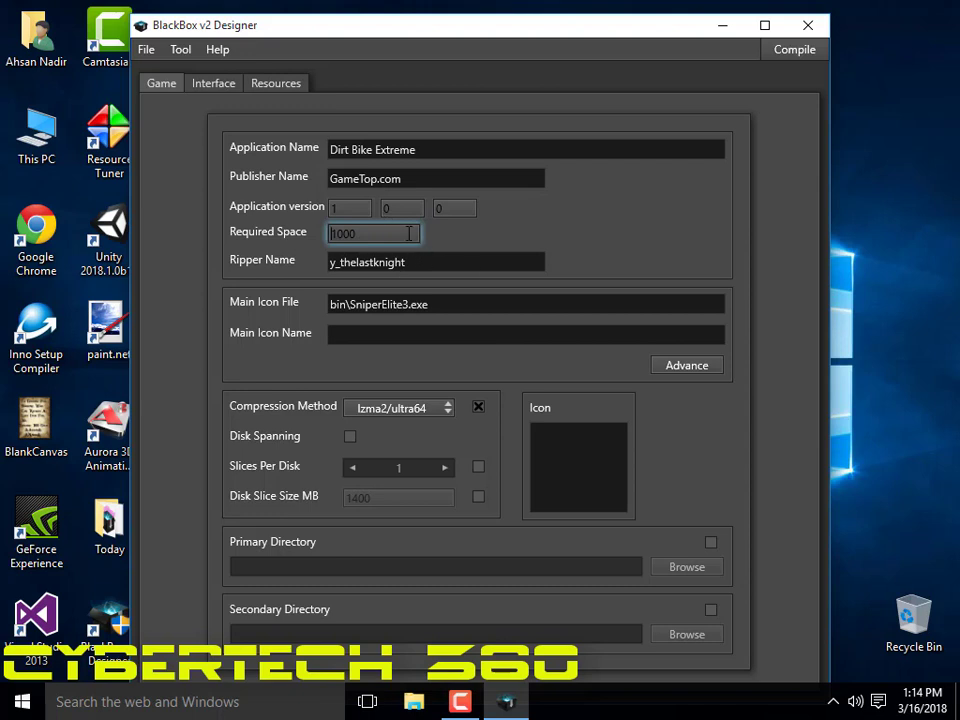
{"action": "left_click", "coordinate": [440, 263]}
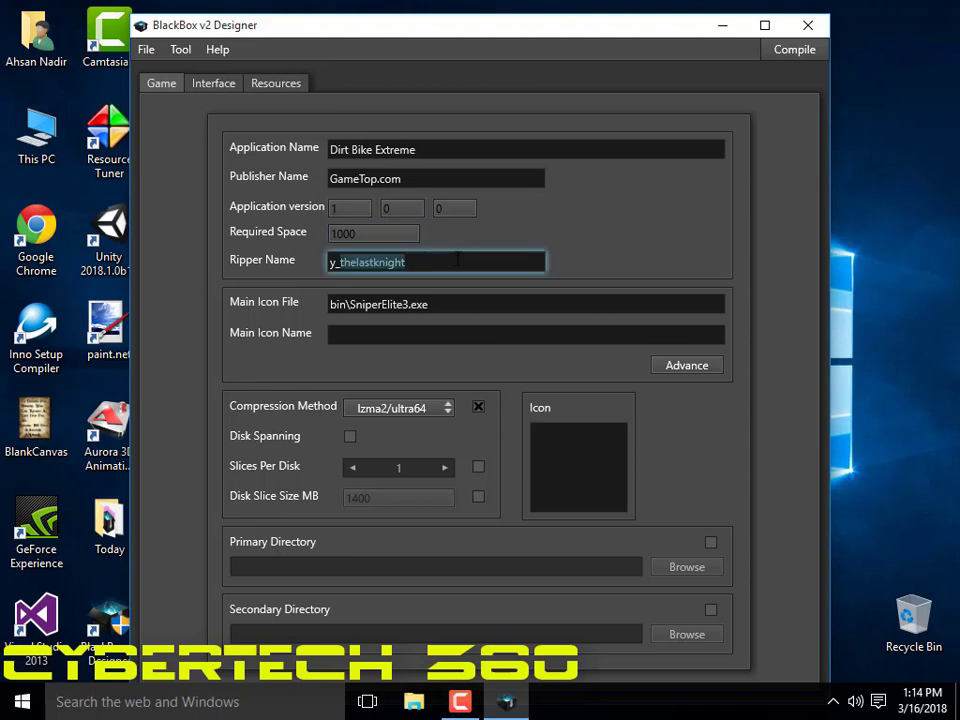
{"action": "key", "text": "BackSpace"}
{"action": "key", "text": "BackSpace"}
{"action": "key", "text": "BackSpace"}
{"action": "key", "text": "BackSpace"}
{"action": "key", "text": "BackSpace"}
{"action": "key", "text": "BackSpace"}
{"action": "key", "text": "BackSpace"}
{"action": "key", "text": "BackSpace"}
{"action": "key", "text": "BackSpace"}
{"action": "key", "text": "BackSpace"}
{"action": "key", "text": "BackSpace"}
{"action": "key", "text": "BackSpace"}
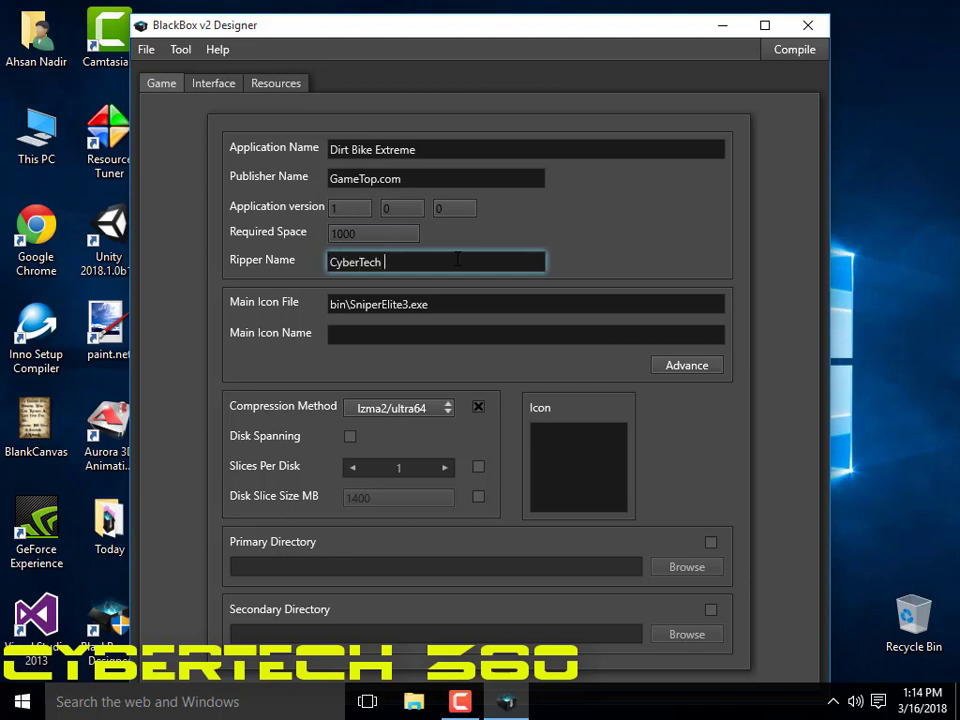
{"action": "left_click", "coordinate": [496, 300]}
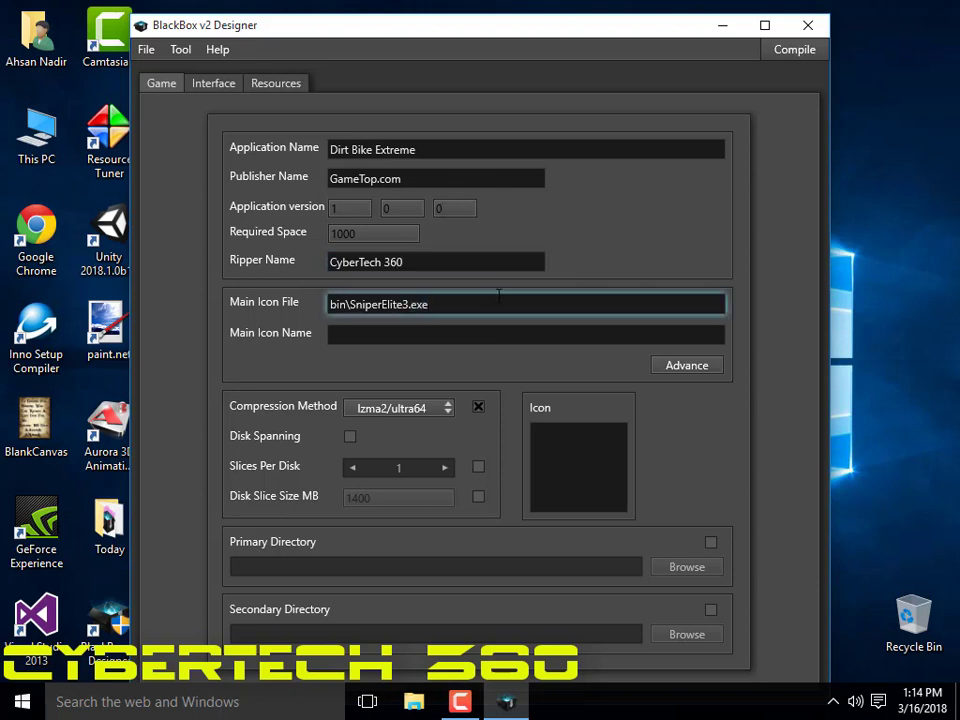
{"action": "key", "text": "BackSpace"}
{"action": "key", "text": "BackSpace"}
{"action": "key", "text": "BackSpace"}
{"action": "key", "text": "BackSpace"}
{"action": "key", "text": "BackSpace"}
{"action": "key", "text": "BackSpace"}
{"action": "key", "text": "BackSpace"}
{"action": "key", "text": "BackSpace"}
{"action": "key", "text": "BackSpace"}
{"action": "key", "text": "BackSpace"}
{"action": "key", "text": "BackSpace"}
{"action": "key", "text": "BackSpace"}
{"action": "key", "text": "BackSpace"}
{"action": "key", "text": "BackSpace"}
{"action": "key", "text": "BackSpace"}
{"action": "key", "text": "BackSpace"}
{"action": "key", "text": "BackSpace"}
{"action": "key", "text": "BackSpace"}
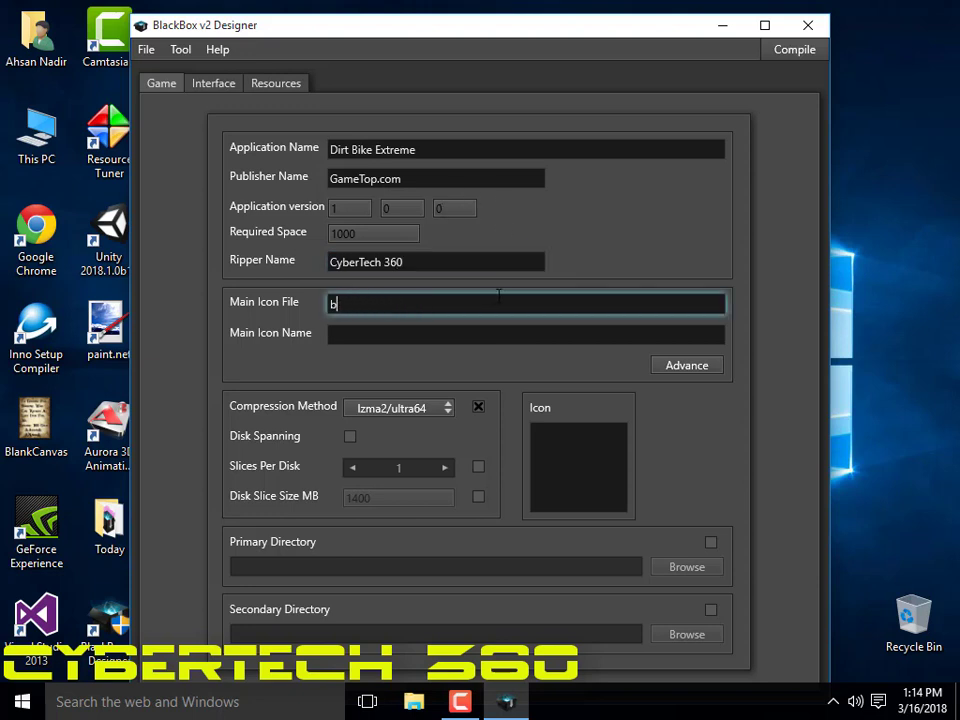
{"action": "left_click", "coordinate": [414, 700]}
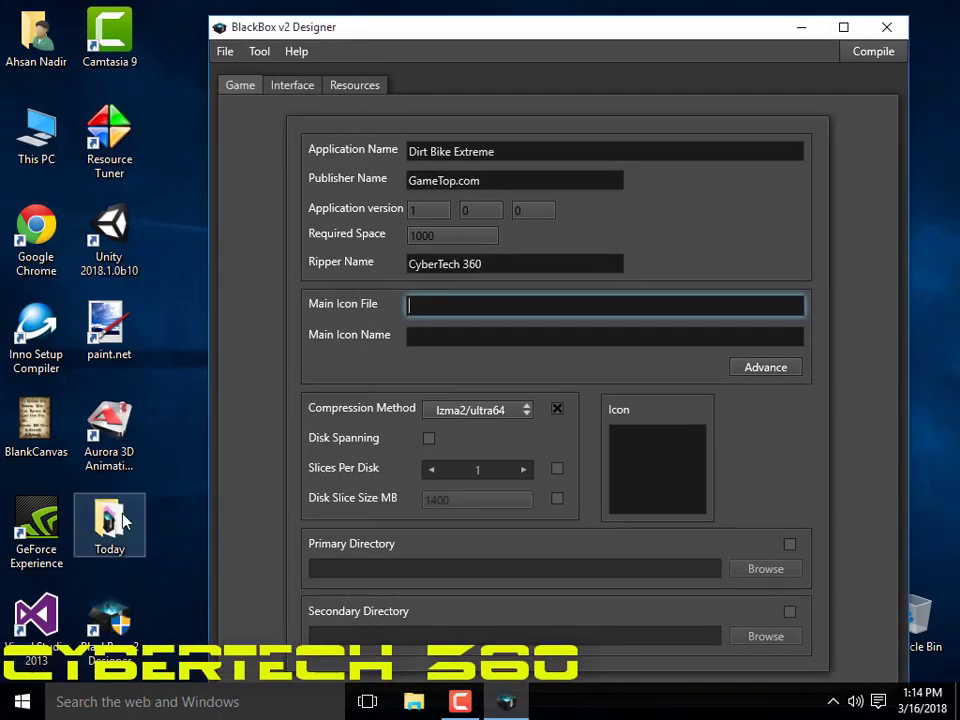
Copy the 'game' executable's name from Today > Dirt Bike Extreme back into the designer
{"action": "double_click", "coordinate": [108, 520]}
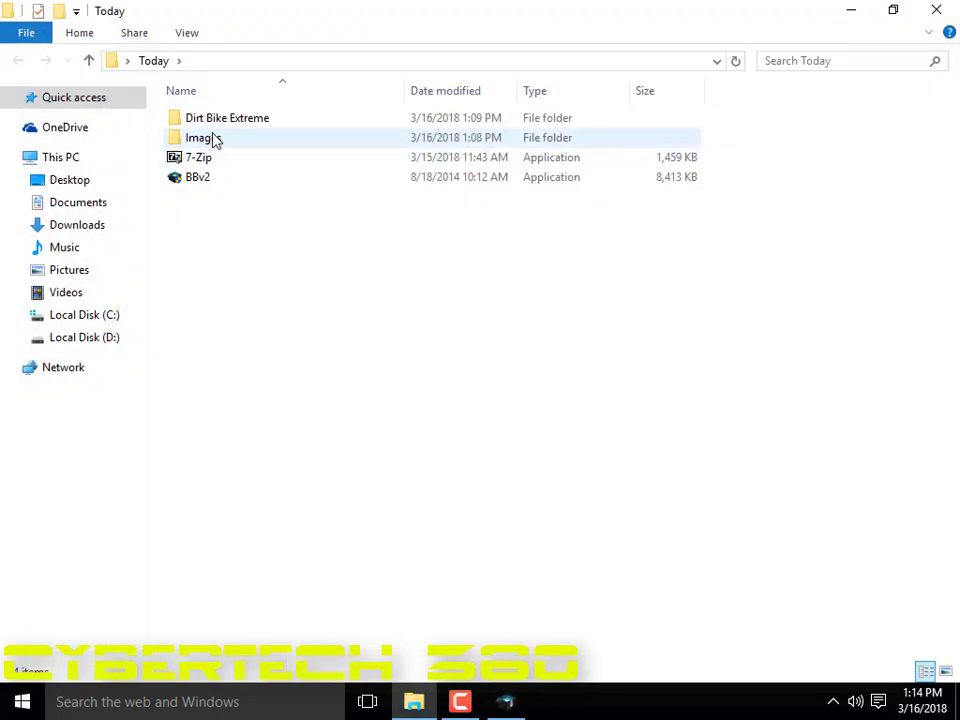
{"action": "double_click", "coordinate": [204, 116]}
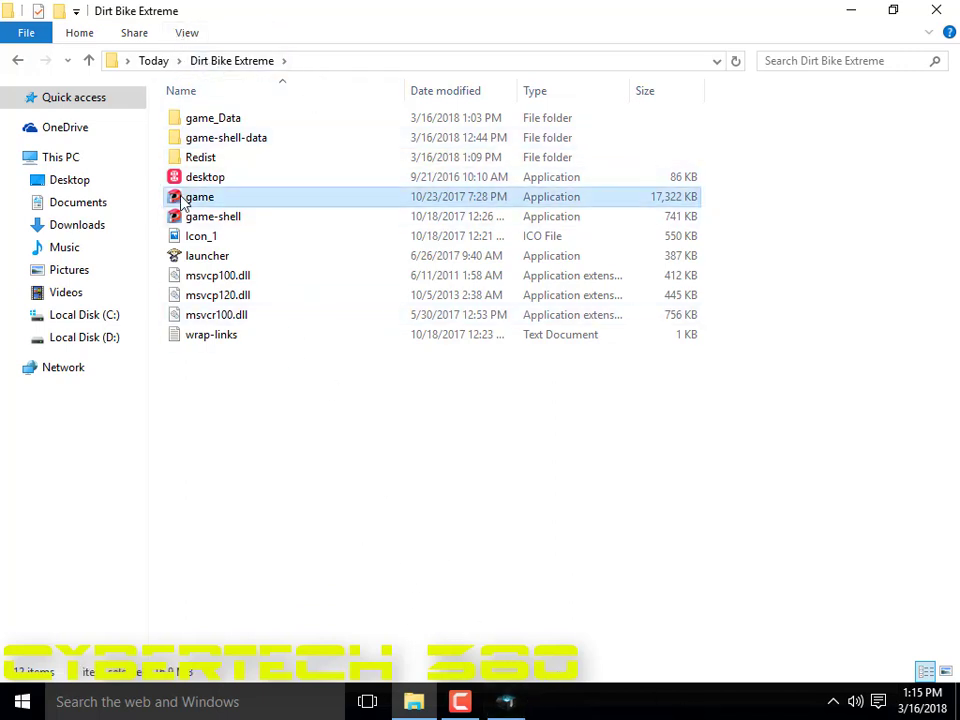
{"action": "right_click", "coordinate": [185, 198]}
{"action": "left_click", "coordinate": [233, 640]}
{"action": "right_click", "coordinate": [208, 196]}
{"action": "left_click", "coordinate": [250, 255]}
{"action": "left_click", "coordinate": [505, 701]}
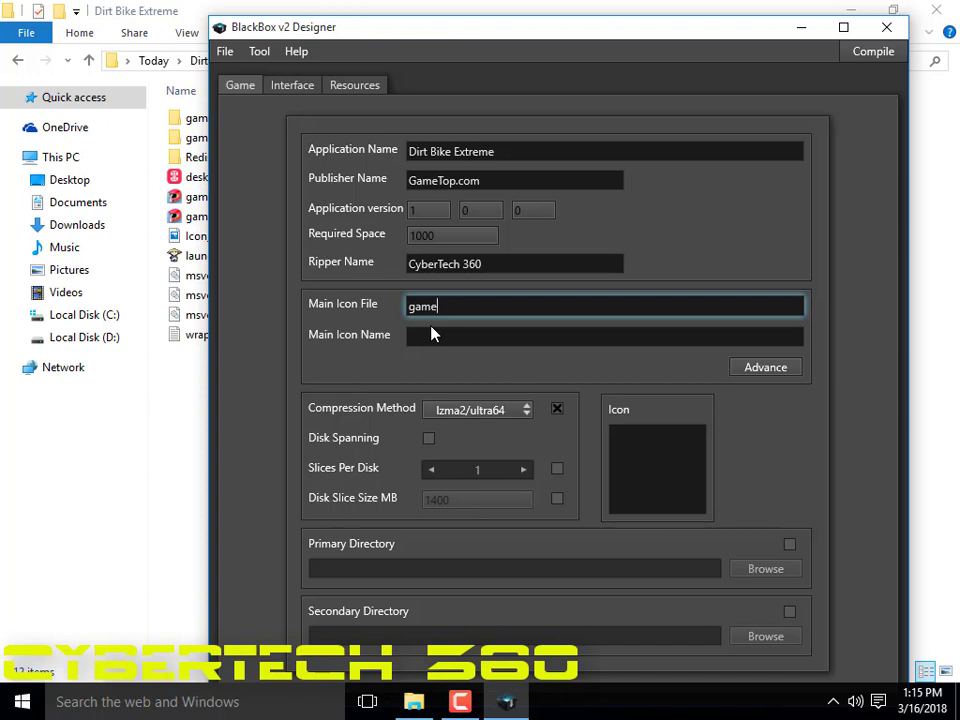
Make the main icon file game.exe and name it 'Dirt Bike Extreme [RePacked By CyberTech 360]'
{"action": "type", "text": "exe"}
{"action": "left_click", "coordinate": [454, 336]}
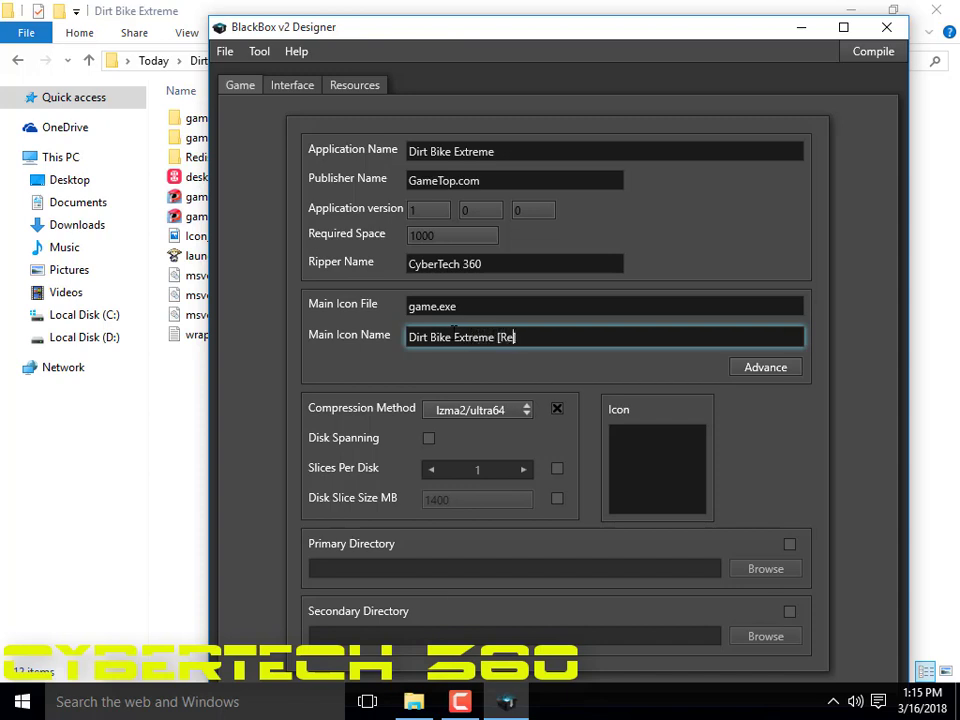
{"action": "type", "text": "cked By Cy"}
{"action": "type", "text": "berTech"}
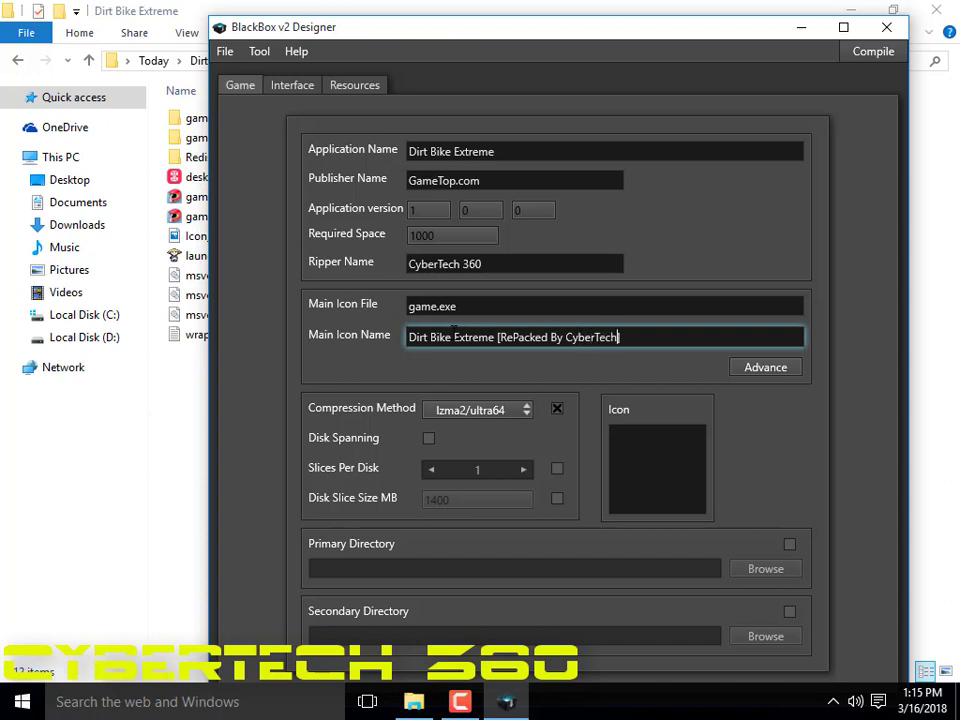
{"action": "type", "text": " 35"}
{"action": "key", "text": "BackSpace"}
{"action": "type", "text": "60"}
Open Advance icons, show file name extensions in Explorer, and copy the desktop.exe file name
{"action": "left_click", "coordinate": [762, 368]}
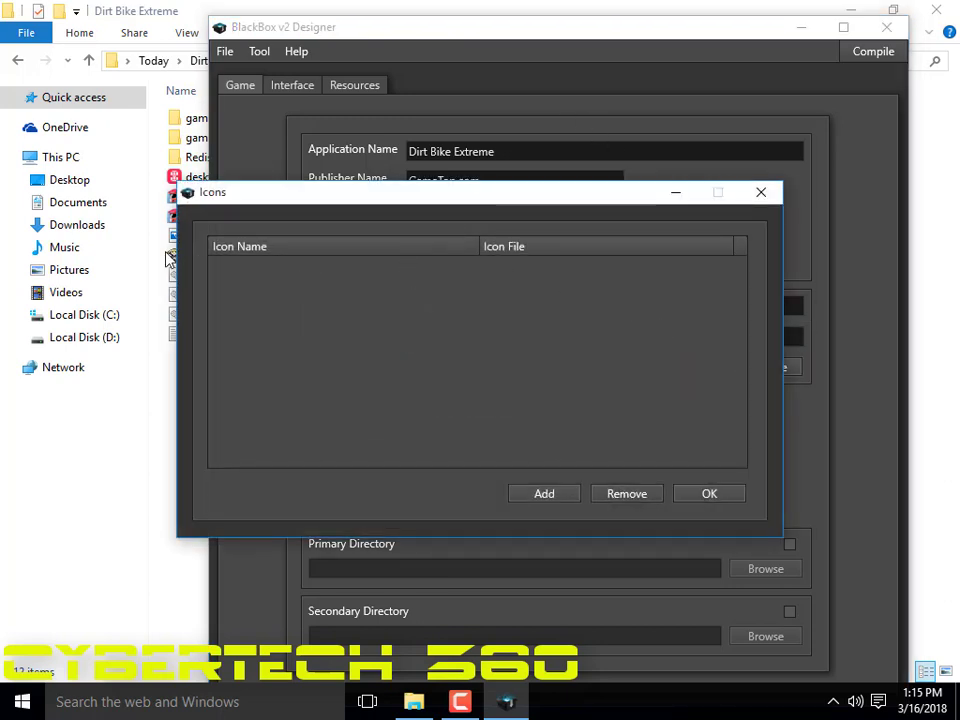
{"action": "left_click", "coordinate": [165, 362]}
{"action": "right_click", "coordinate": [200, 179]}
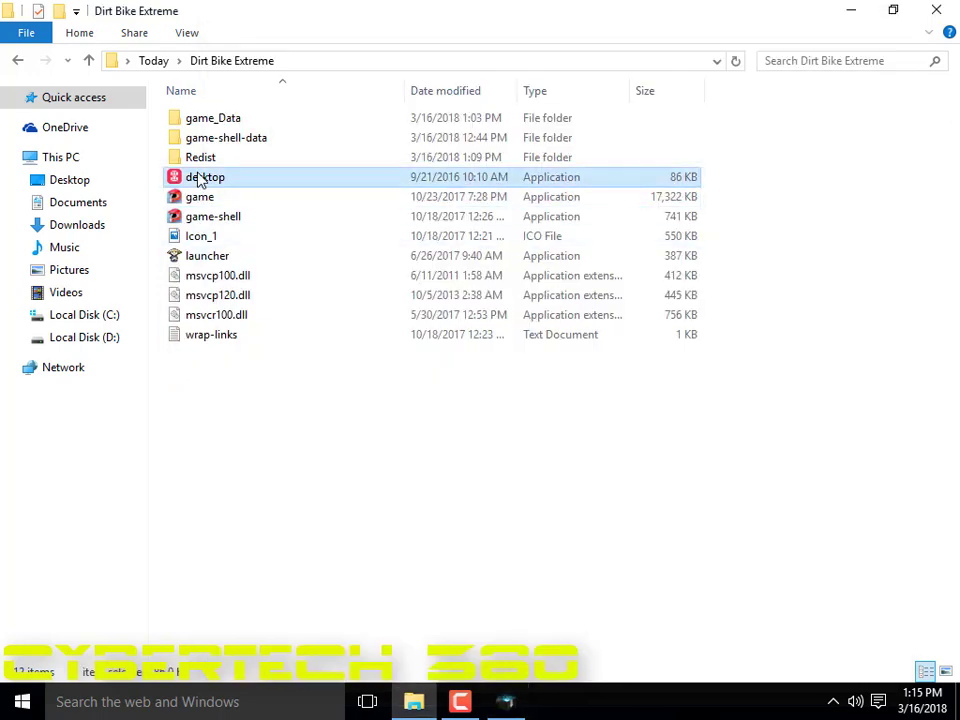
{"action": "left_click", "coordinate": [189, 34]}
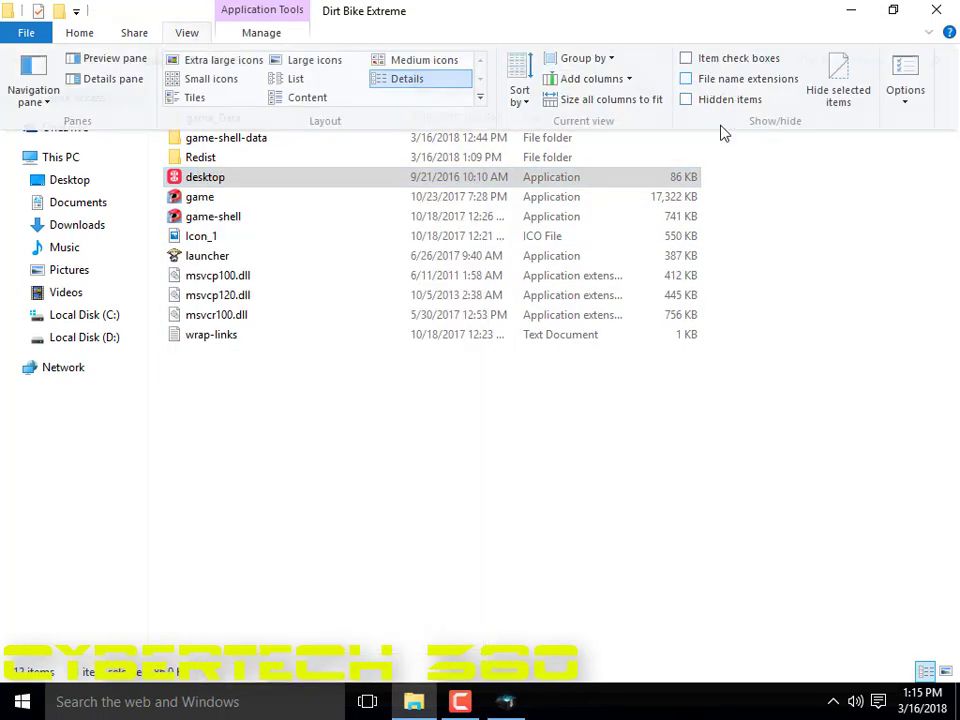
{"action": "left_click", "coordinate": [688, 79]}
{"action": "right_click", "coordinate": [243, 178]}
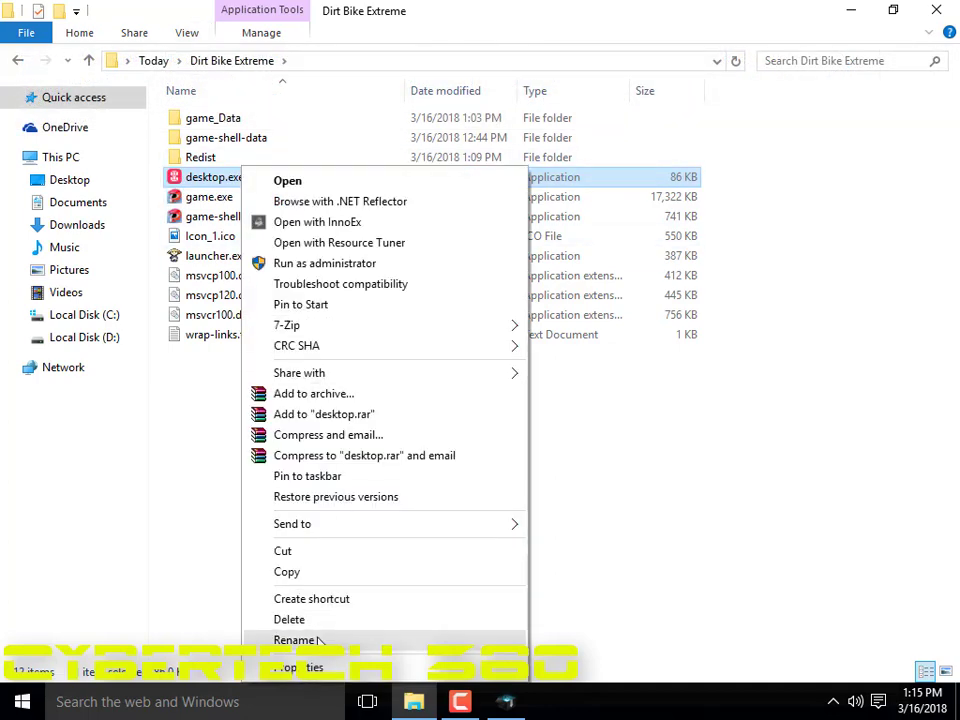
{"action": "left_click", "coordinate": [294, 639]}
{"action": "double_click", "coordinate": [232, 178]}
{"action": "right_click", "coordinate": [232, 178]}
{"action": "left_click", "coordinate": [279, 238]}
{"action": "left_click", "coordinate": [510, 615]}
{"action": "left_click", "coordinate": [505, 701]}
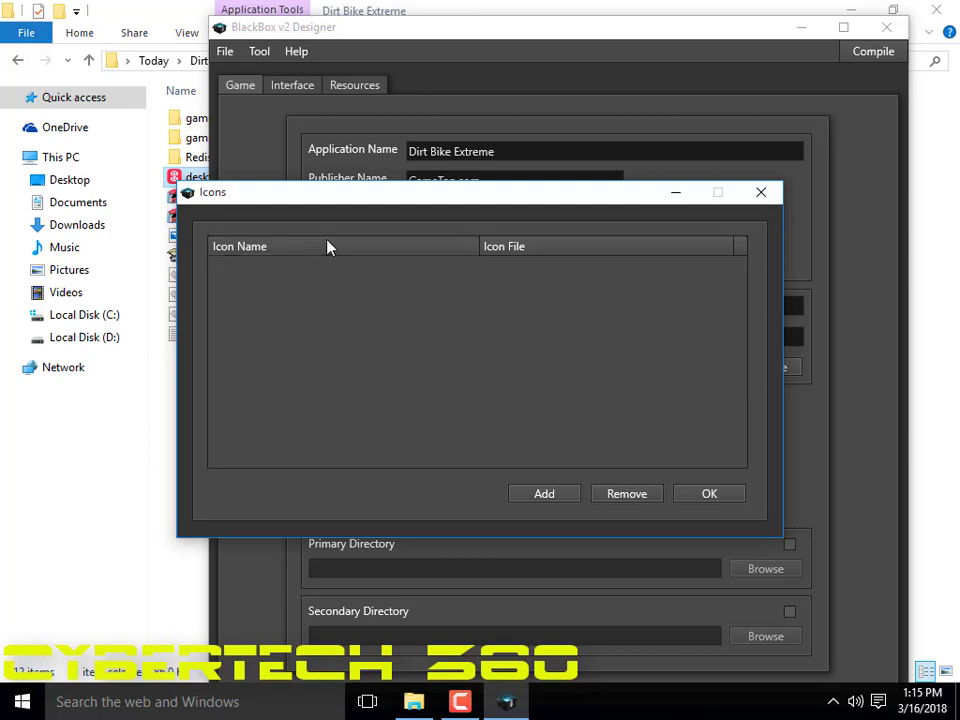
Add an icon entry for desktop.exe named 'More Games Online' and confirm with OK
{"action": "left_click", "coordinate": [559, 496]}
{"action": "left_click", "coordinate": [577, 272]}
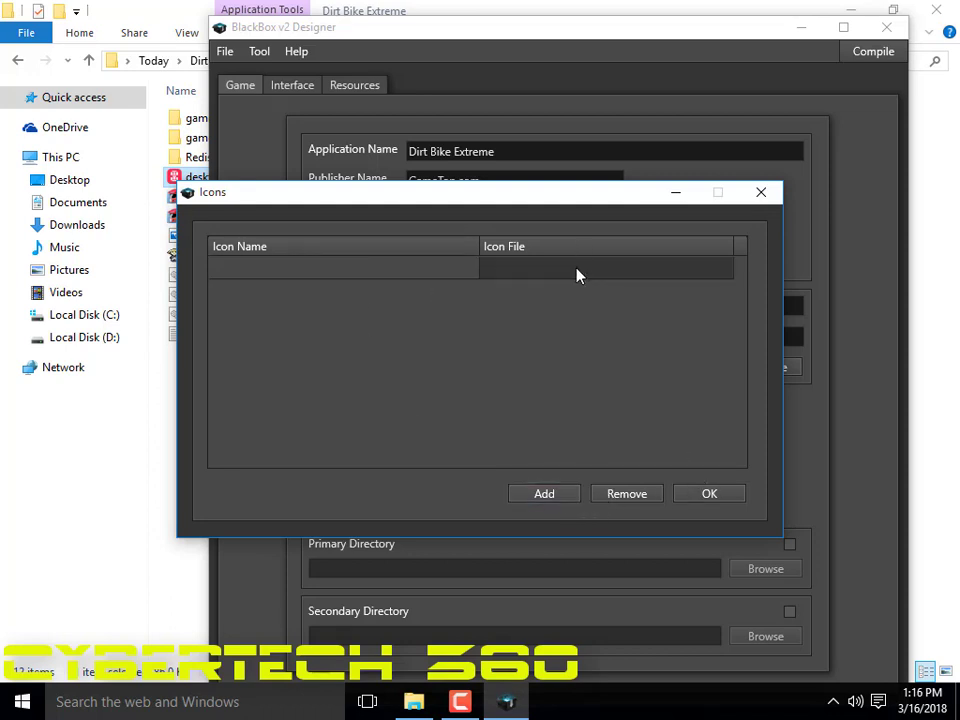
{"action": "left_click", "coordinate": [557, 268]}
{"action": "right_click", "coordinate": [555, 278]}
{"action": "left_click", "coordinate": [600, 331]}
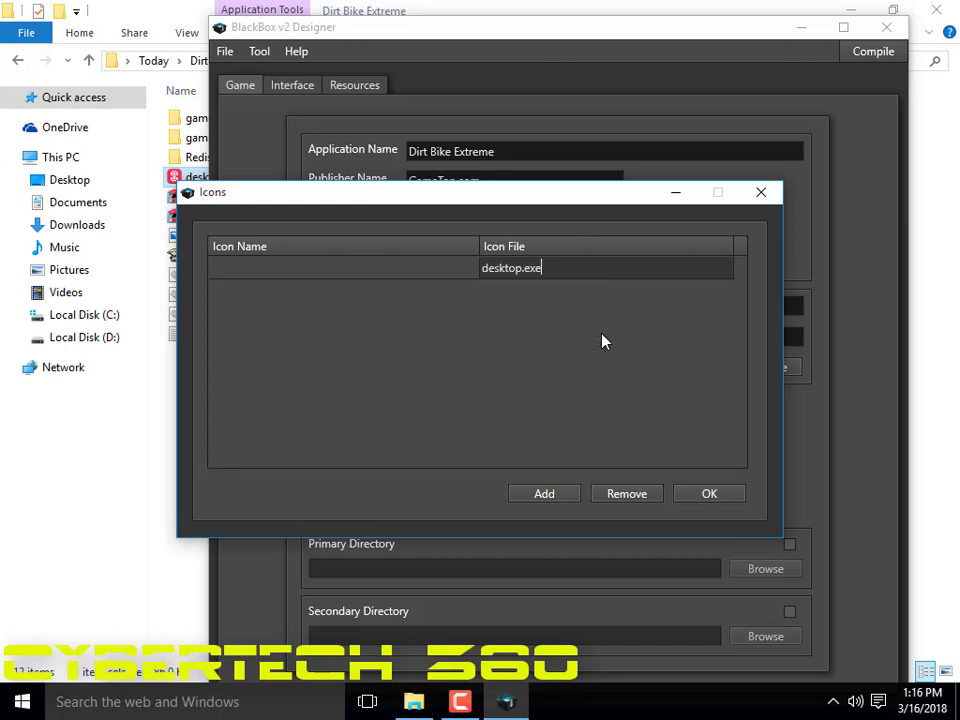
{"action": "left_click", "coordinate": [414, 268]}
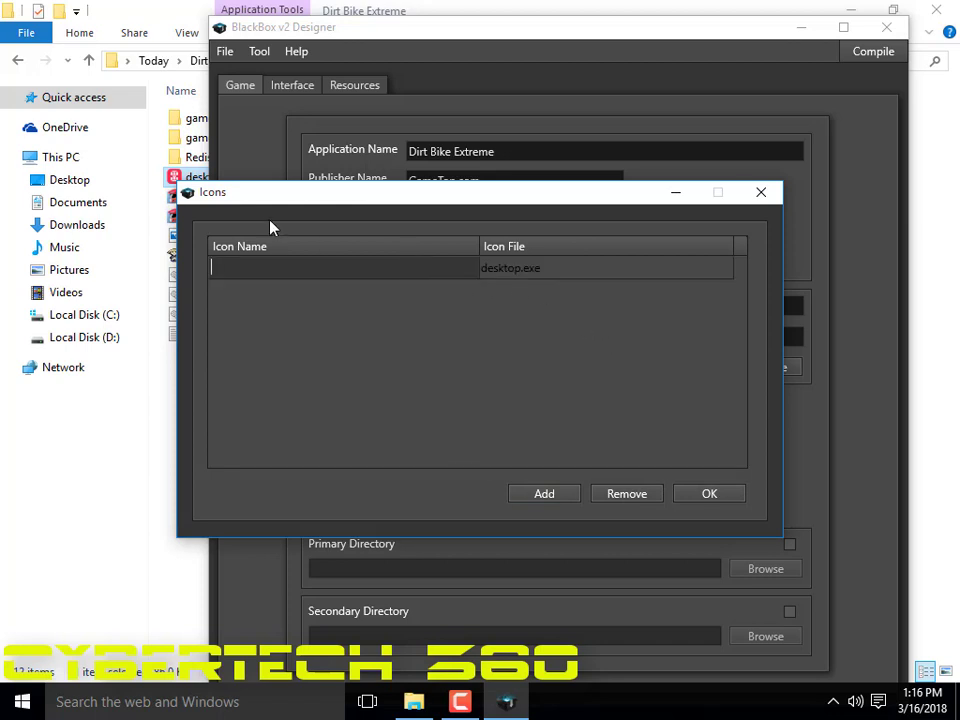
{"action": "type", "text": "More Games Online"}
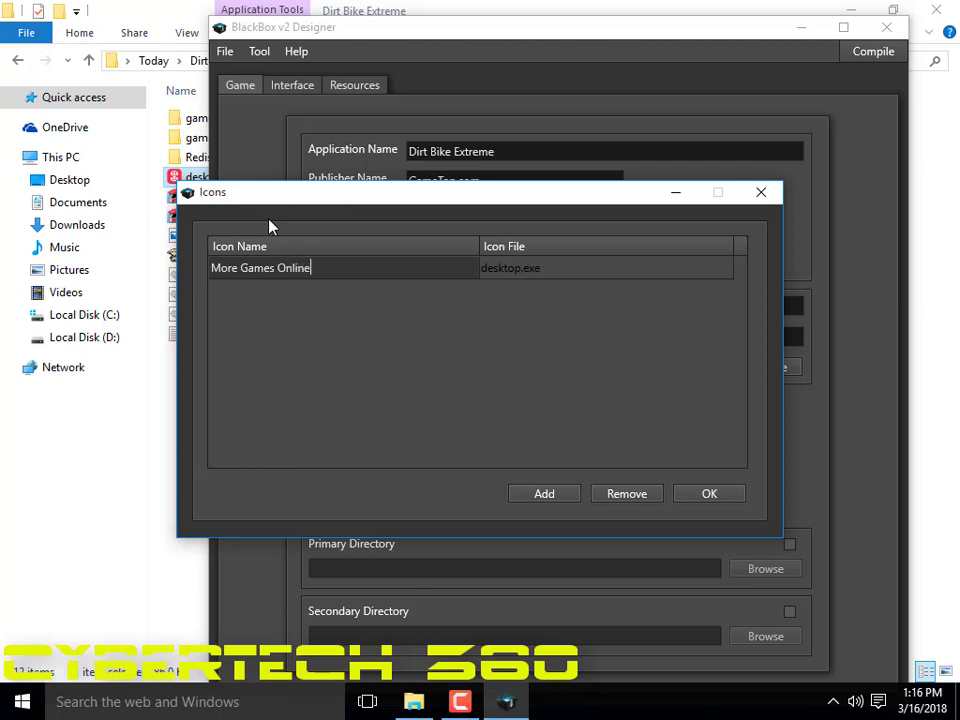
{"action": "left_click", "coordinate": [739, 497]}
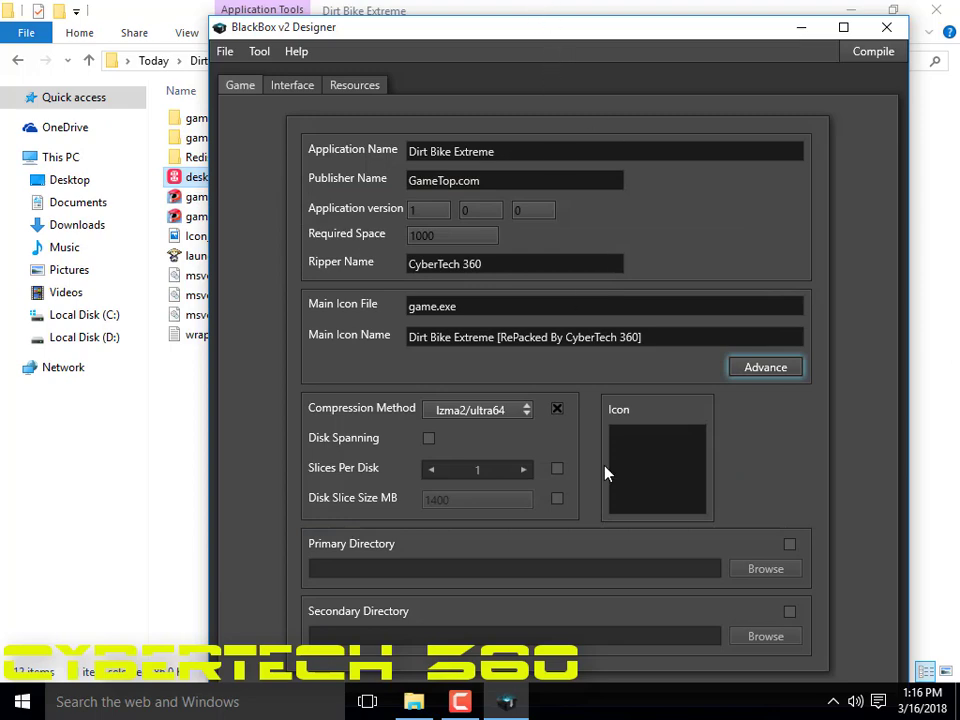
Set Icon_1.ico from Today > Dirt Bike Extreme as setup icon, keeping lzma2/ultra64 compression
{"action": "left_click", "coordinate": [647, 455]}
{"action": "double_click", "coordinate": [425, 200]}
{"action": "double_click", "coordinate": [429, 174]}
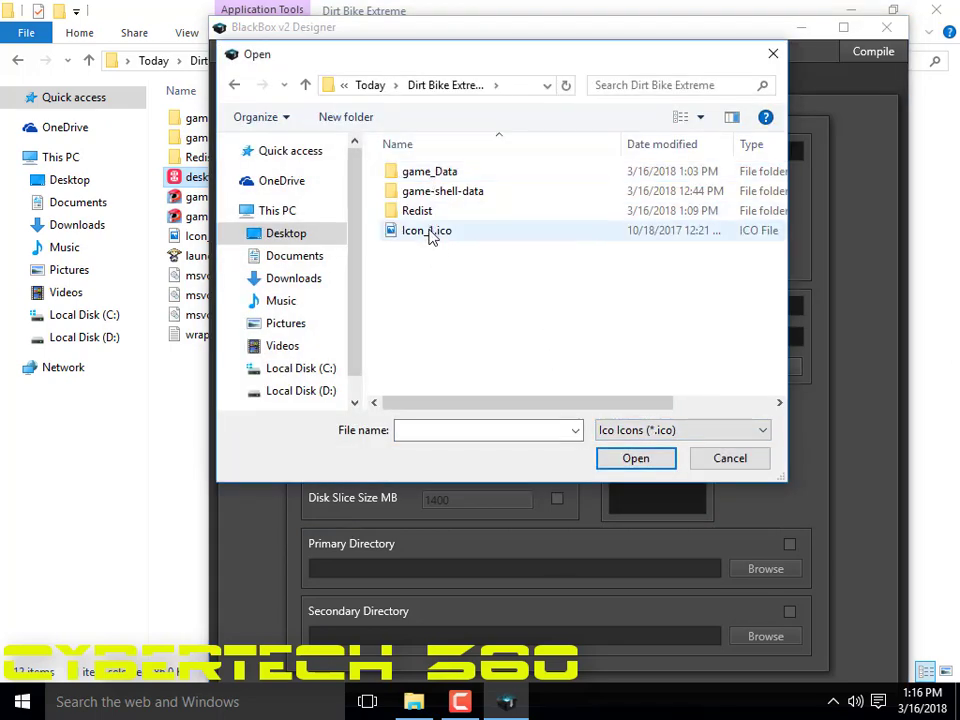
{"action": "double_click", "coordinate": [431, 234]}
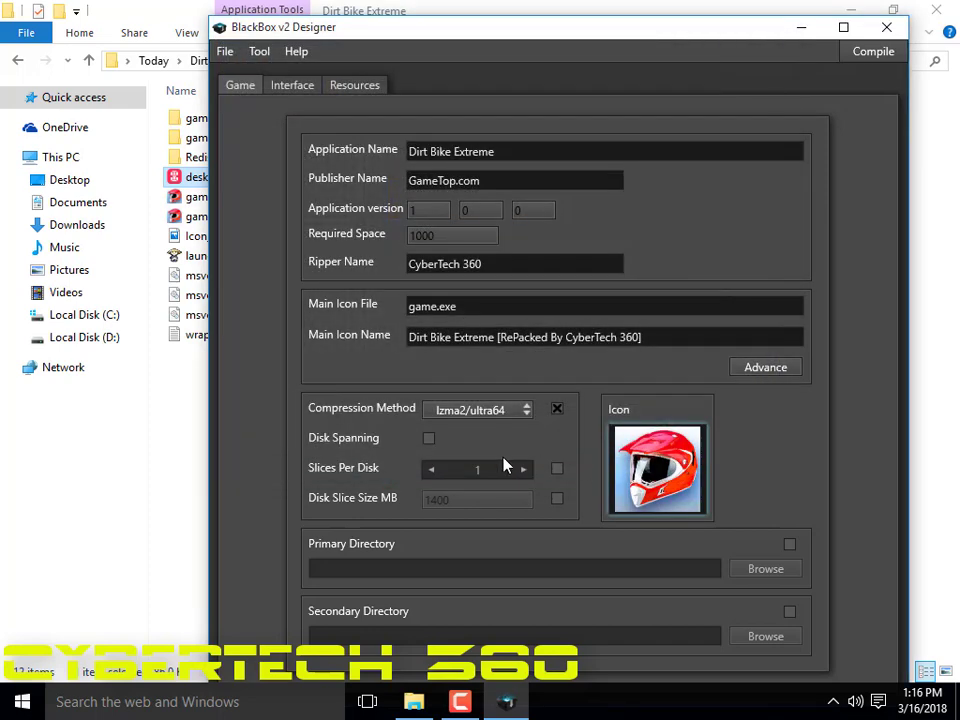
{"action": "left_click", "coordinate": [519, 409]}
{"action": "left_click", "coordinate": [521, 370]}
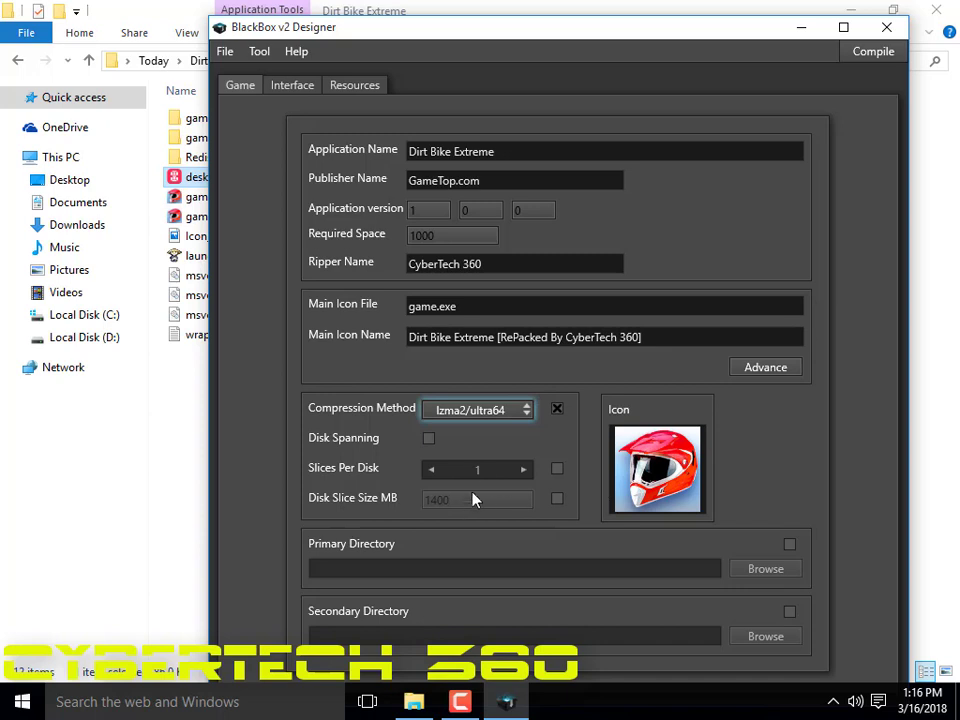
On the Interface tab, set Back.jpg from the Images folder as the background image
{"action": "left_click", "coordinate": [298, 86]}
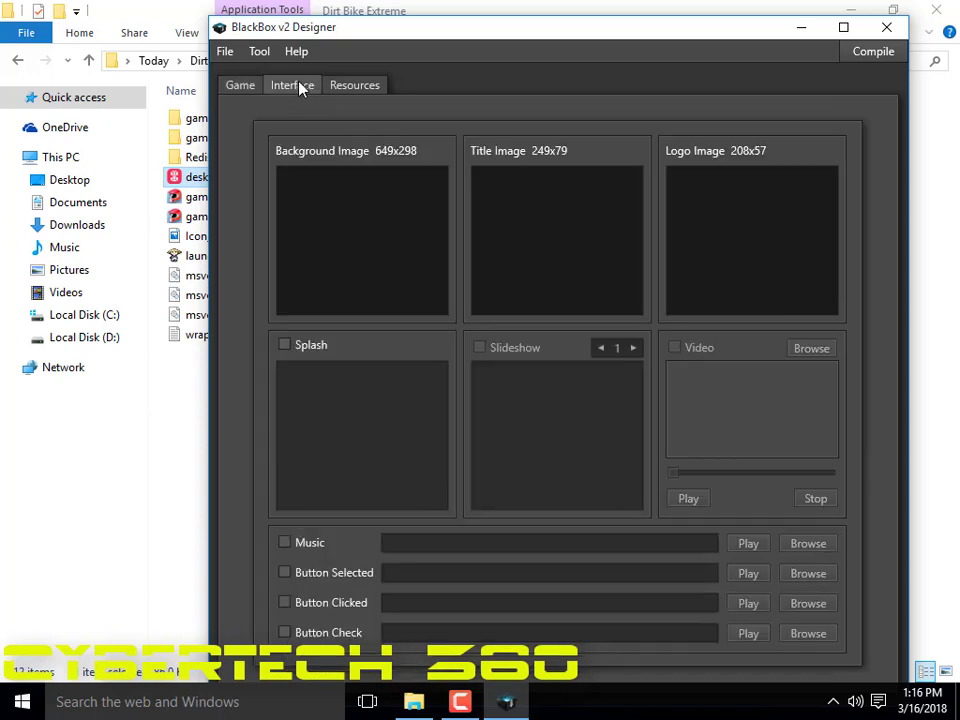
{"action": "left_click", "coordinate": [388, 212]}
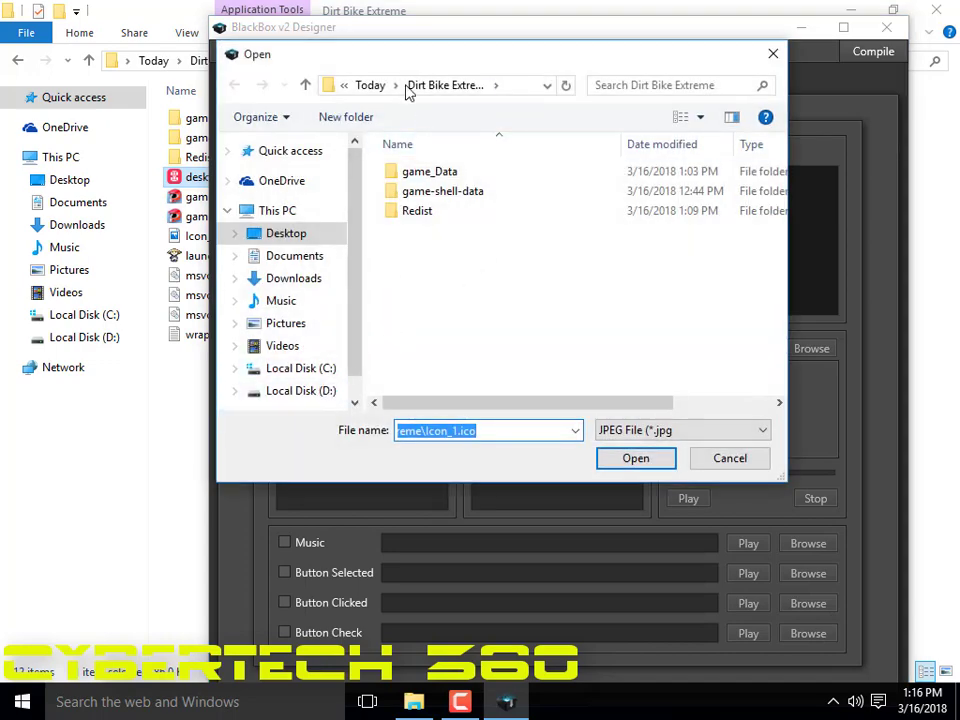
{"action": "left_click", "coordinate": [370, 85]}
{"action": "double_click", "coordinate": [420, 191]}
{"action": "double_click", "coordinate": [429, 182]}
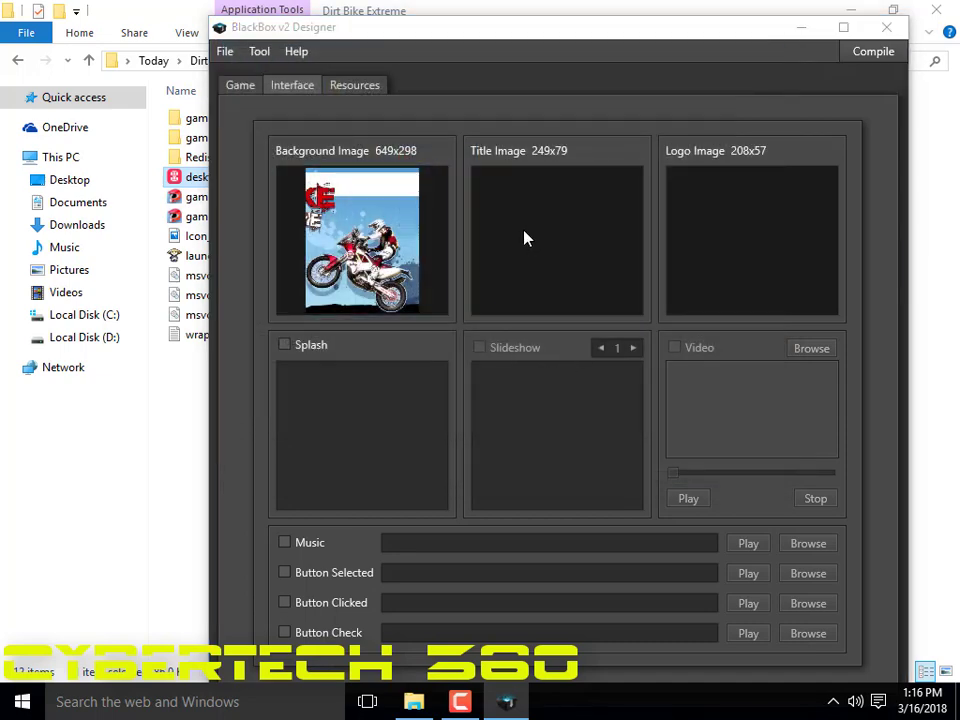
Set Cover.png as the title image and CT.png as the logo image
{"action": "left_click", "coordinate": [525, 239]}
{"action": "left_click", "coordinate": [660, 430]}
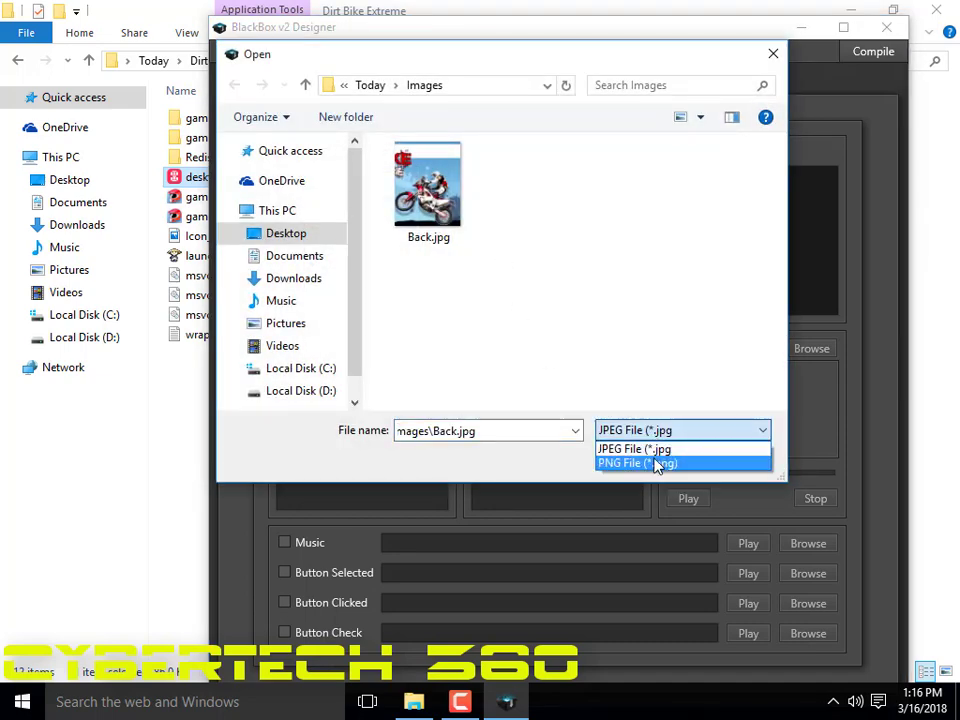
{"action": "left_click", "coordinate": [658, 462]}
{"action": "left_click", "coordinate": [452, 172]}
{"action": "double_click", "coordinate": [452, 172]}
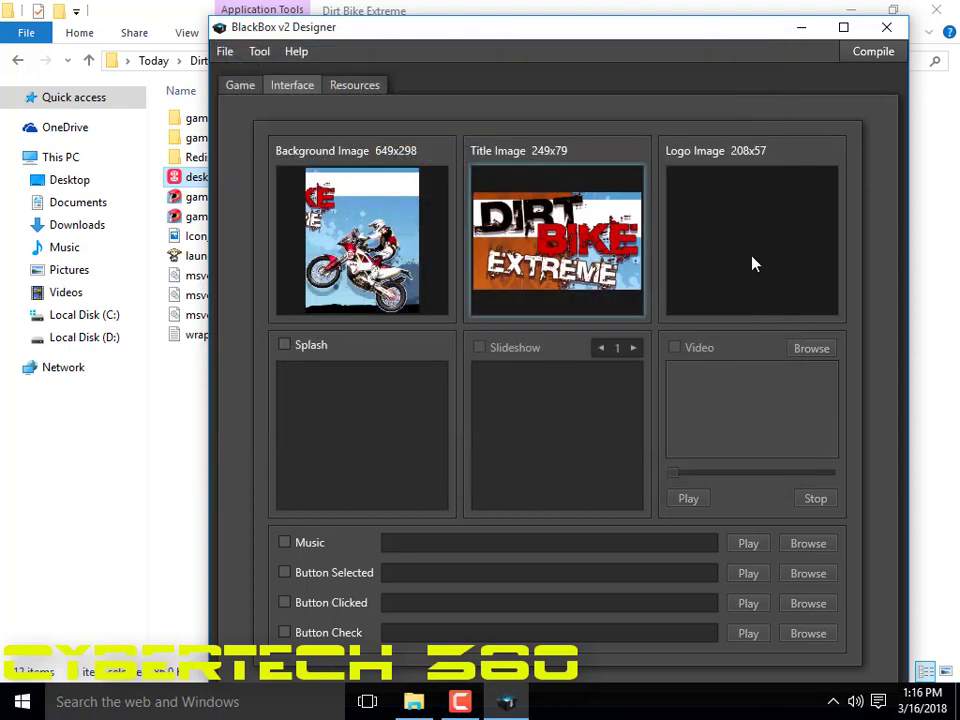
{"action": "left_click", "coordinate": [722, 251]}
{"action": "left_click", "coordinate": [557, 172]}
{"action": "double_click", "coordinate": [557, 172]}
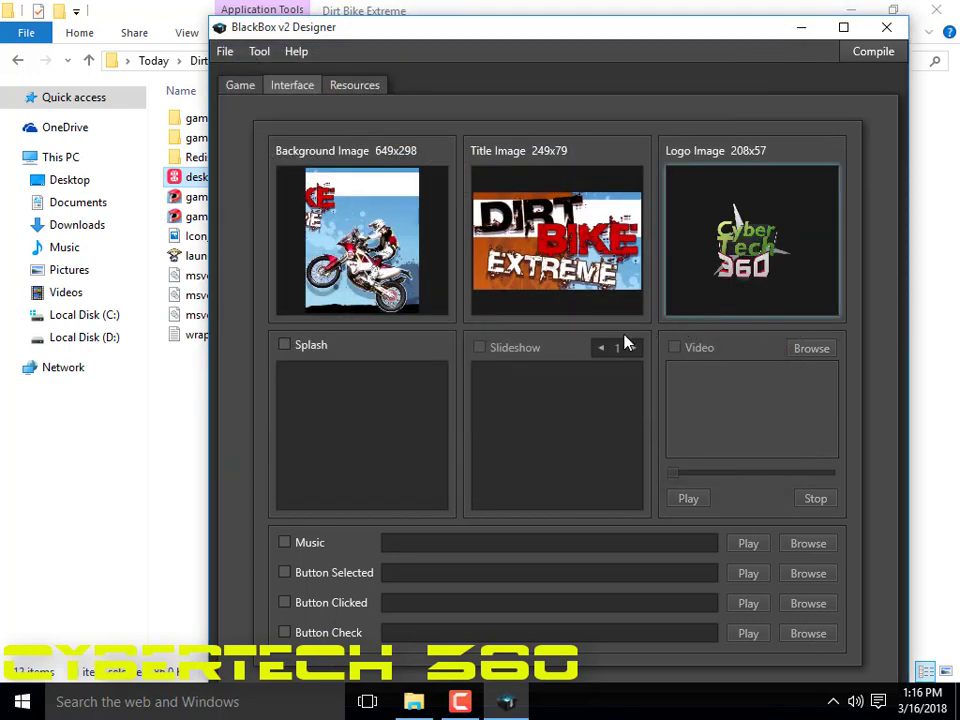
Enable the splash screen using CT.png and switch to the Resources settings
{"action": "left_click", "coordinate": [285, 344]}
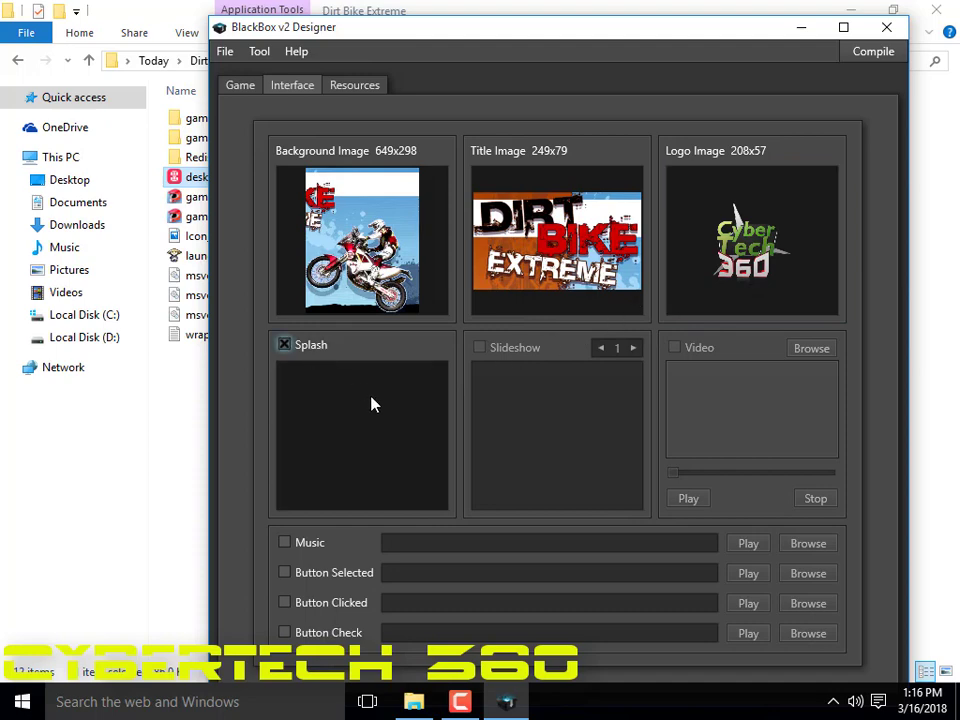
{"action": "left_click", "coordinate": [380, 428]}
{"action": "double_click", "coordinate": [553, 189]}
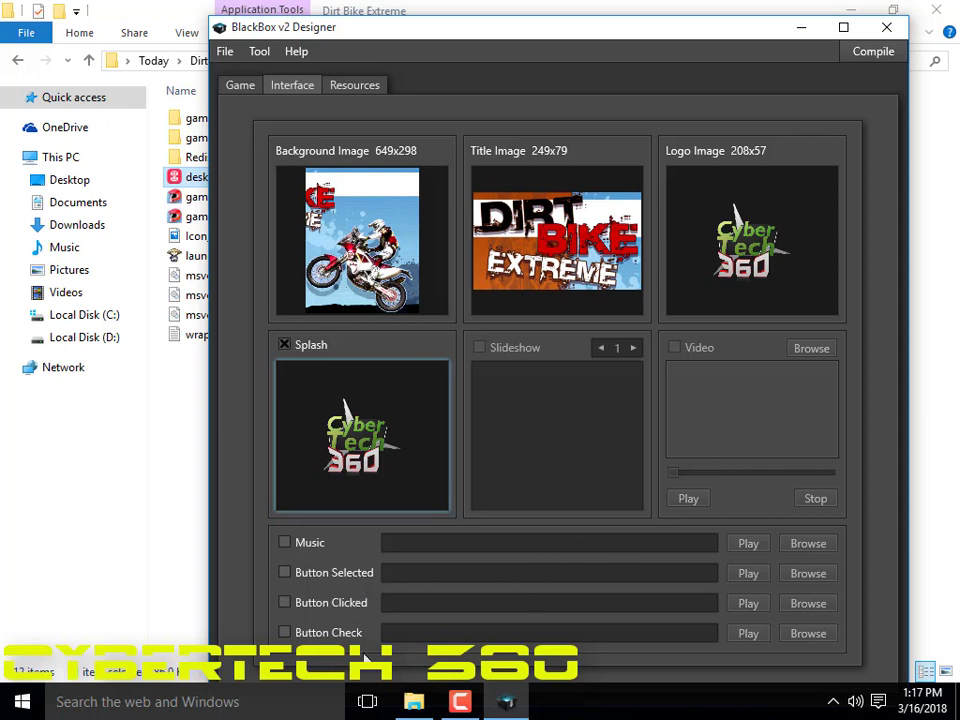
{"action": "left_click", "coordinate": [358, 88]}
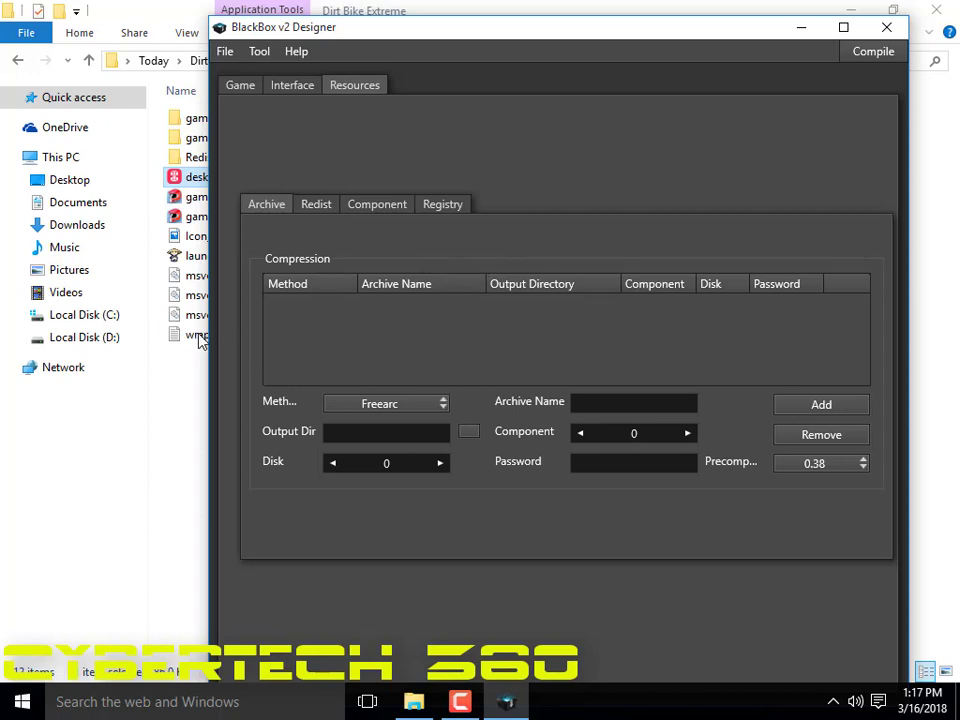
Select all 12 items in the Dirt Bike Extreme folder and open 7-Zip's Add to Archive dialog for them
{"action": "left_click", "coordinate": [193, 375]}
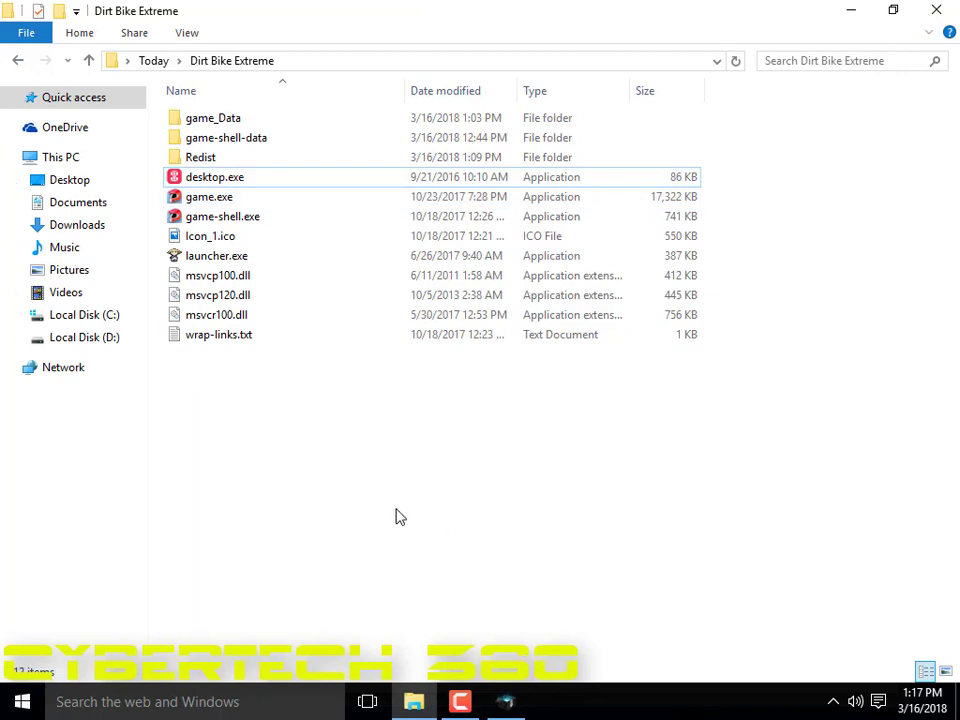
{"action": "key", "text": "shift+Up"}
{"action": "key", "text": "shift+Up"}
{"action": "key", "text": "shift+Up"}
{"action": "key", "text": "Up"}
{"action": "key", "text": "shift+Down"}
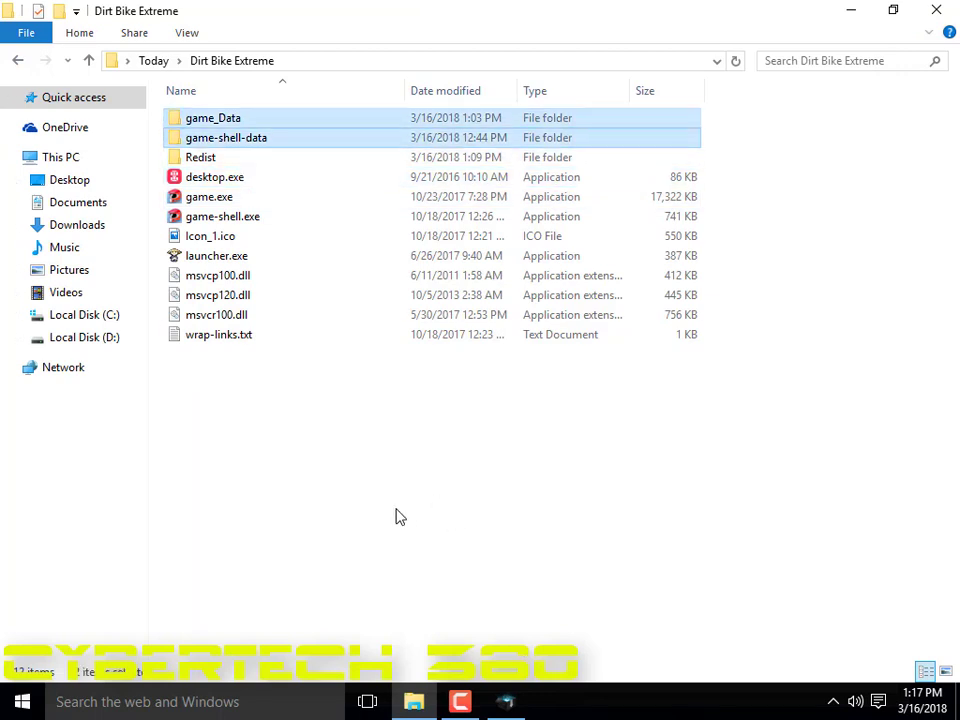
{"action": "key", "text": "shift+Down"}
{"action": "key", "text": "shift+Down"}
{"action": "key", "text": "shift+Down"}
{"action": "key", "text": "shift+Down"}
{"action": "key", "text": "shift+Down"}
{"action": "key", "text": "shift+Down"}
{"action": "key", "text": "shift+Down"}
{"action": "key", "text": "shift+Down"}
{"action": "key", "text": "shift+Down"}
{"action": "key", "text": "shift+Down"}
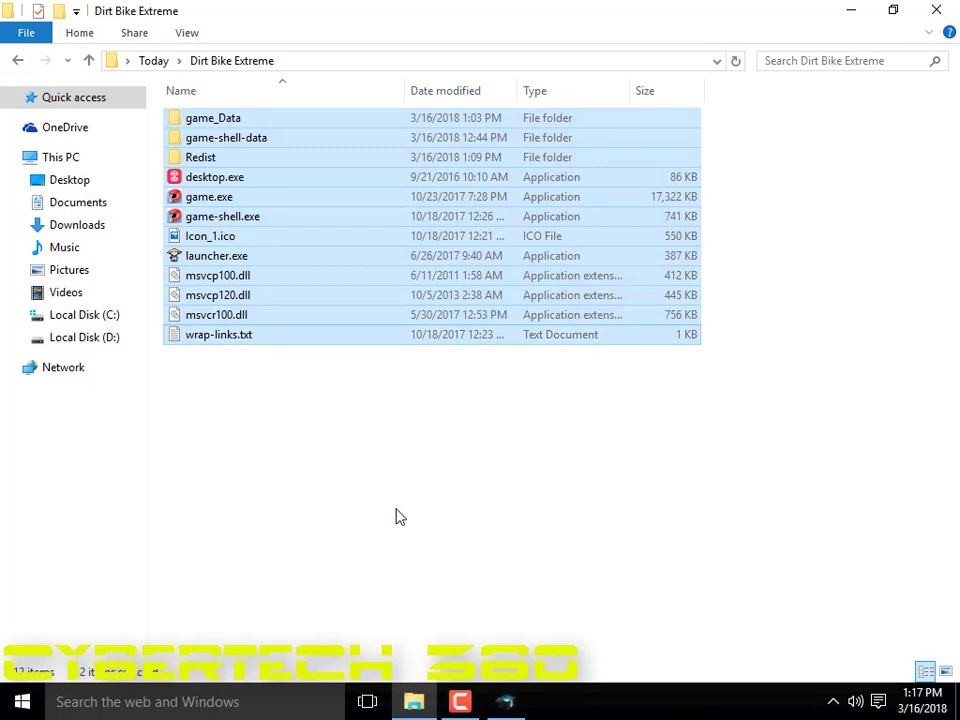
{"action": "right_click", "coordinate": [223, 123]}
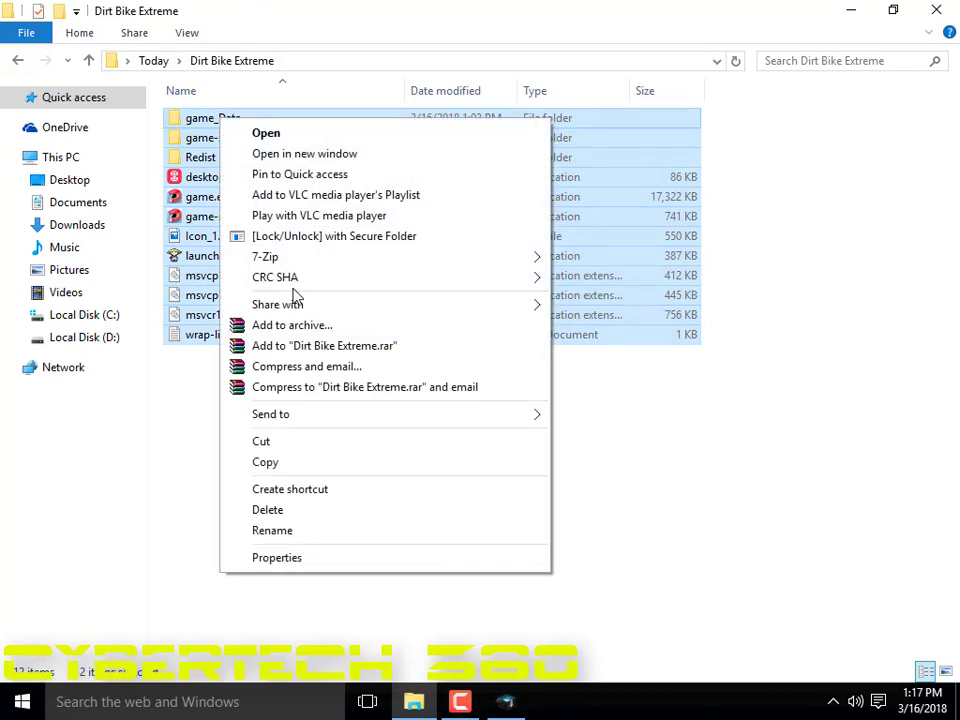
{"action": "mouse_move", "coordinate": [296, 258]}
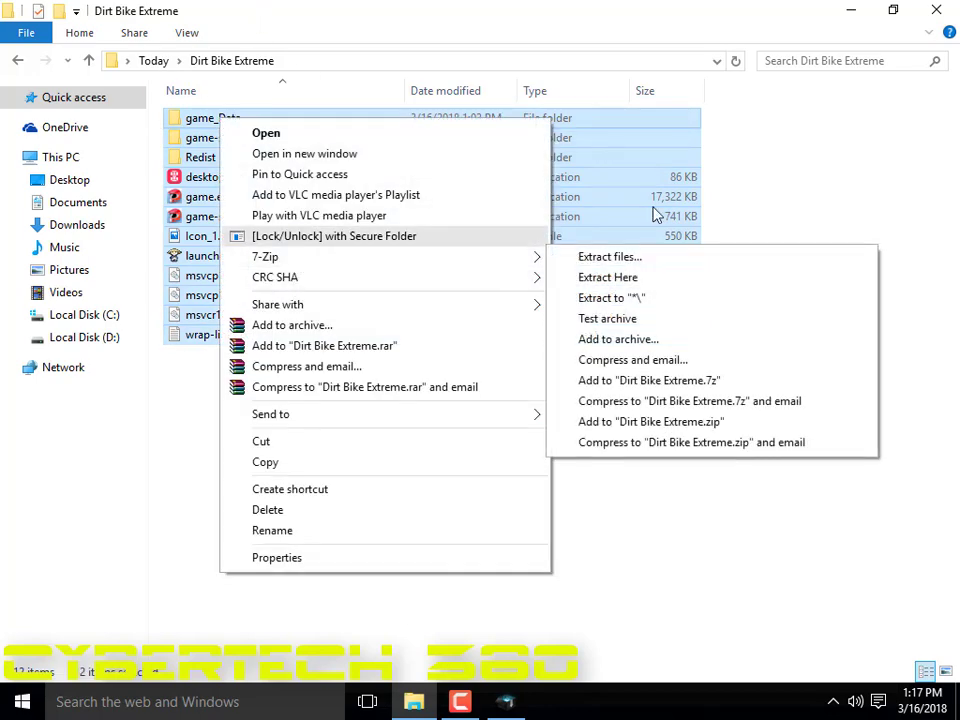
{"action": "left_click", "coordinate": [630, 341]}
{"action": "left_click_drag", "start_coordinate": [396, 75], "coordinate": [454, 70]}
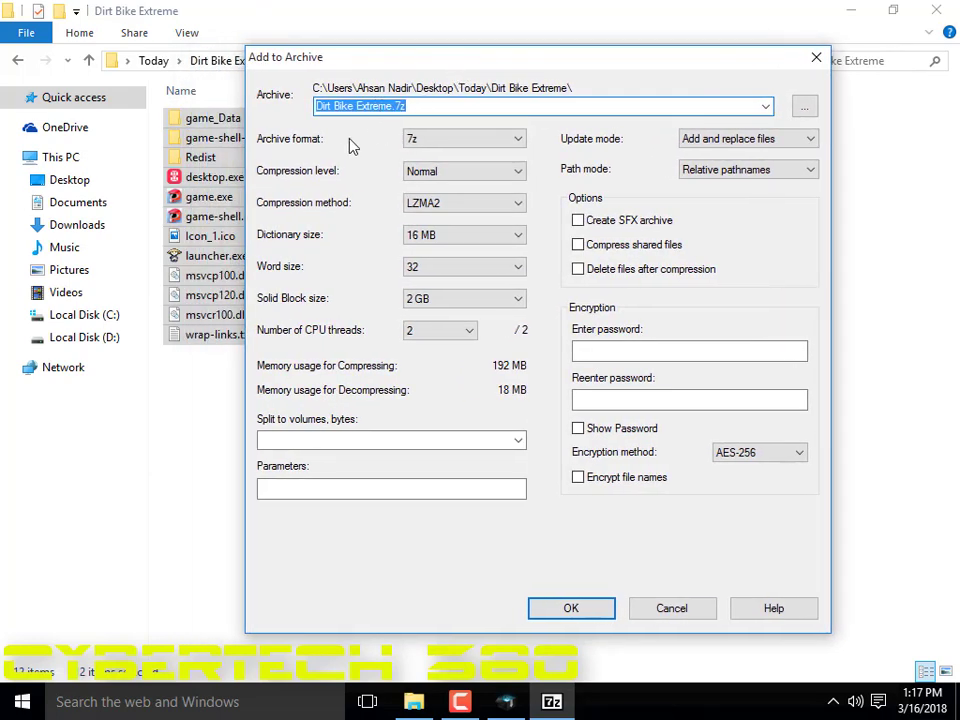
Step up to the Today folder, go back into Dirt Bike Extreme, and return to the archive settings
{"action": "key", "text": "Escape"}
{"action": "key", "text": "alt+Up"}
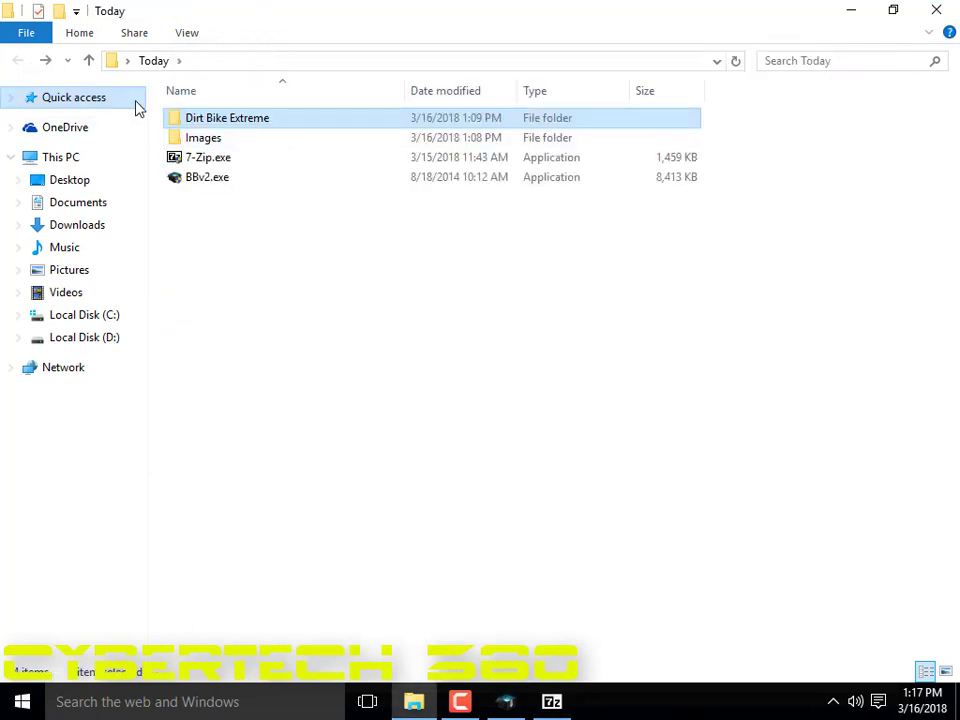
{"action": "mouse_move", "coordinate": [212, 122]}
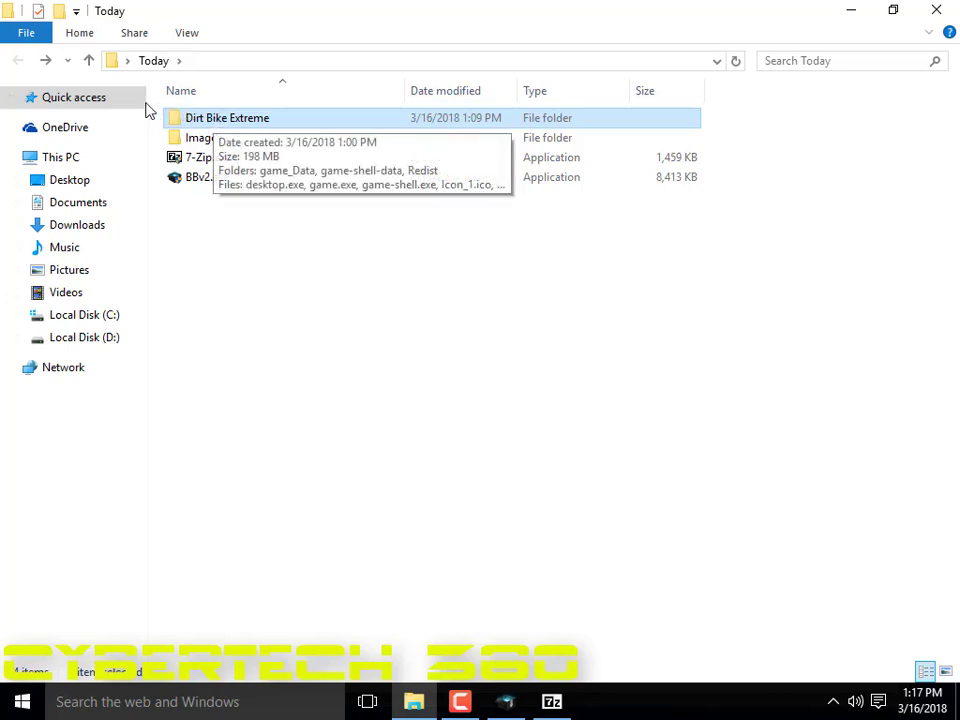
{"action": "left_click", "coordinate": [47, 62]}
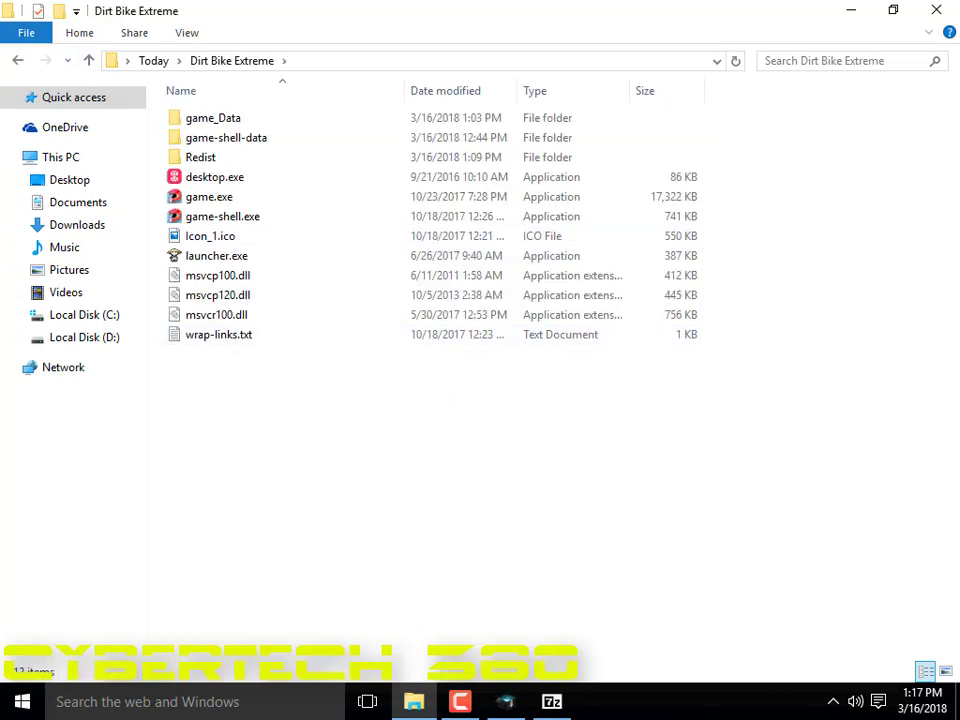
{"action": "left_click", "coordinate": [562, 703]}
Keep the 7z format, set compression to Ultra, name the archive Setup-1.bin, and start compressing
{"action": "left_click", "coordinate": [417, 104]}
{"action": "double_click", "coordinate": [417, 104]}
{"action": "left_click", "coordinate": [464, 138]}
{"action": "left_click", "coordinate": [460, 152]}
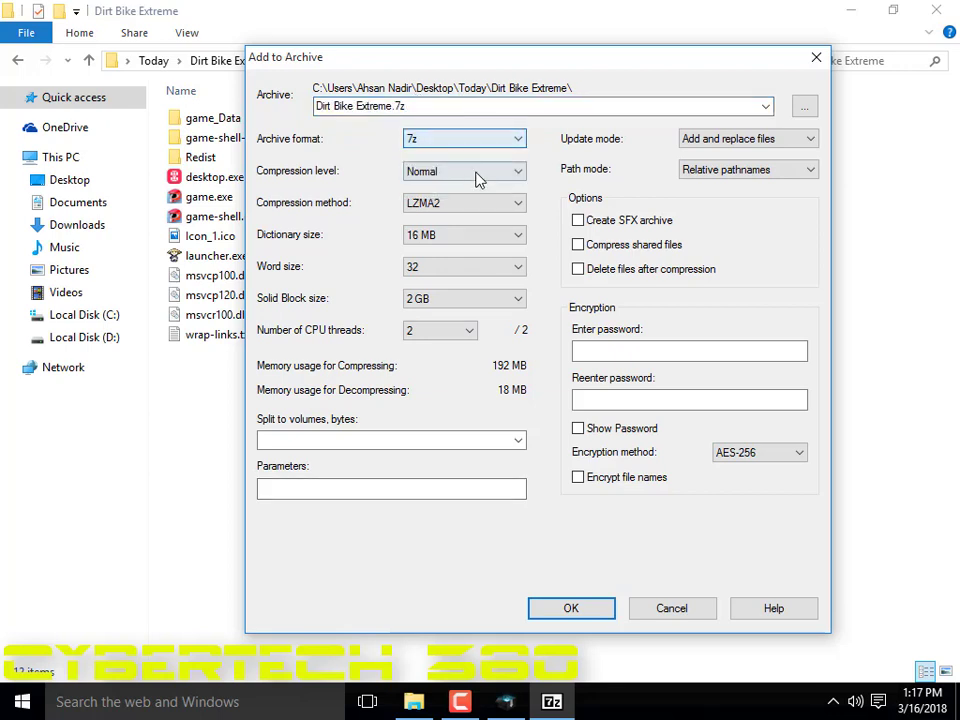
{"action": "left_click", "coordinate": [478, 175]}
{"action": "left_click", "coordinate": [444, 234]}
{"action": "left_click", "coordinate": [464, 171]}
{"action": "left_click", "coordinate": [430, 251]}
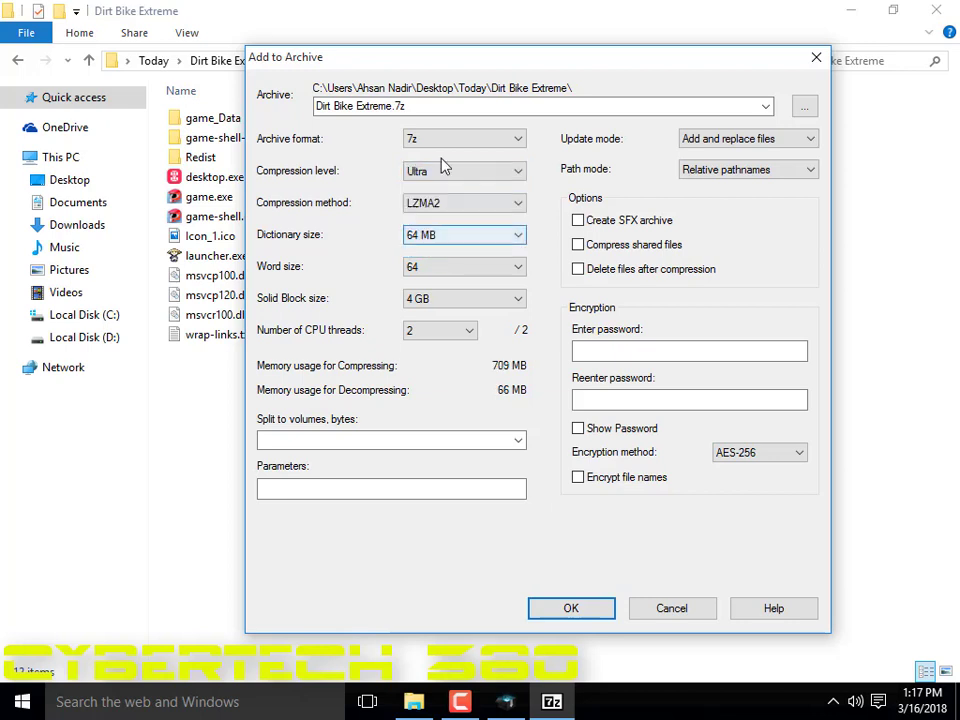
{"action": "left_click", "coordinate": [463, 104]}
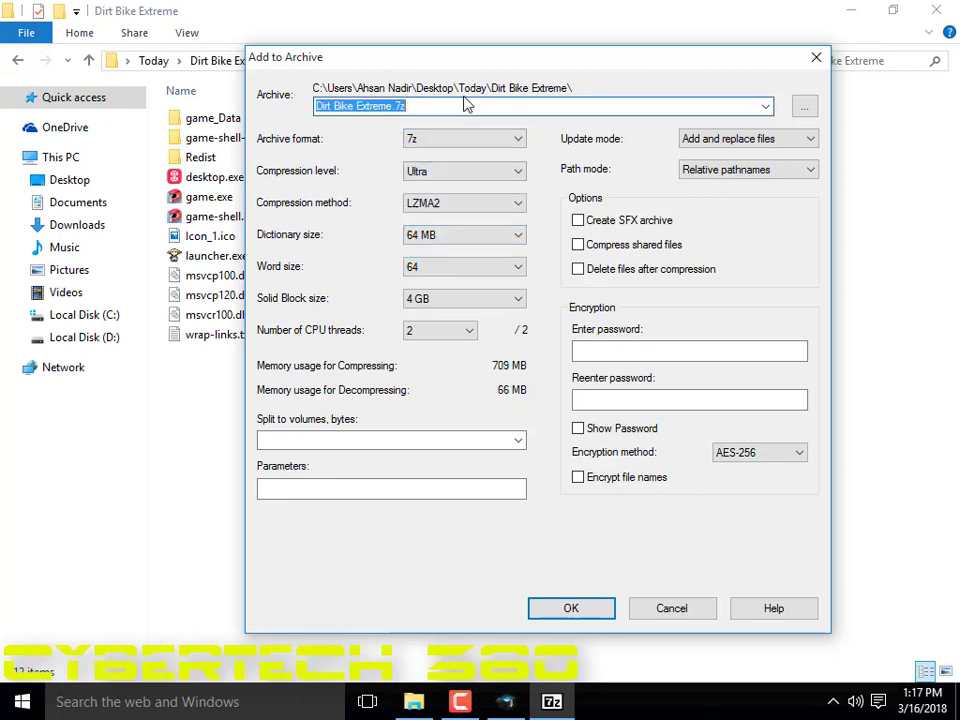
{"action": "type", "text": "Setup-1.bin"}
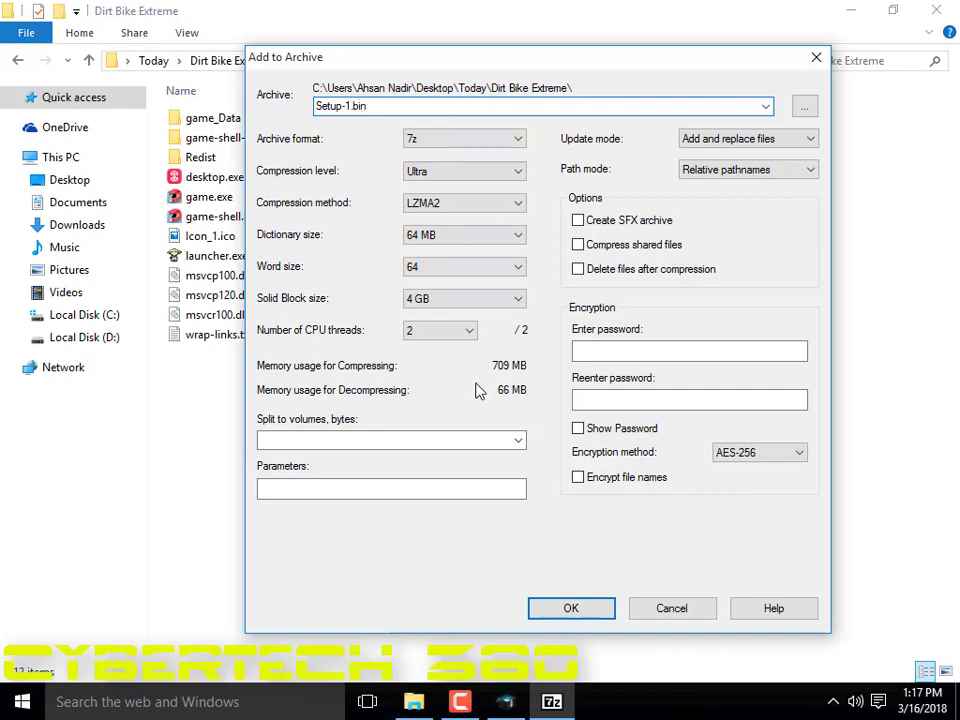
{"action": "left_click", "coordinate": [571, 608]}
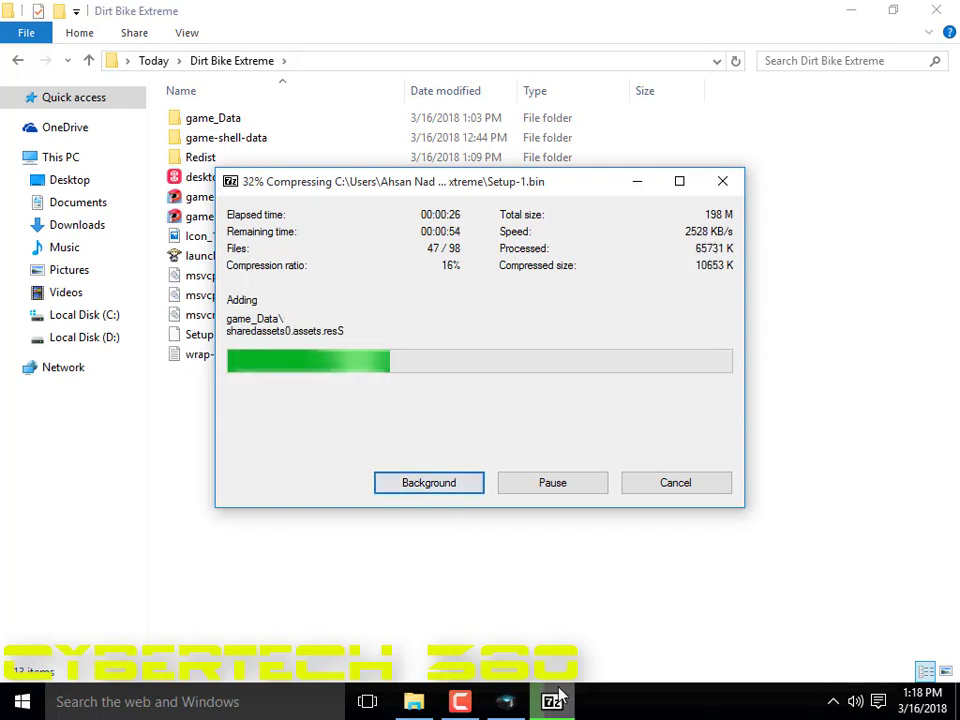
Fill in the archive fields: method 7Zip, name Setup-1.bin, component 1, output {app}\, disk 1
{"action": "left_click", "coordinate": [505, 701]}
{"action": "left_click", "coordinate": [410, 400]}
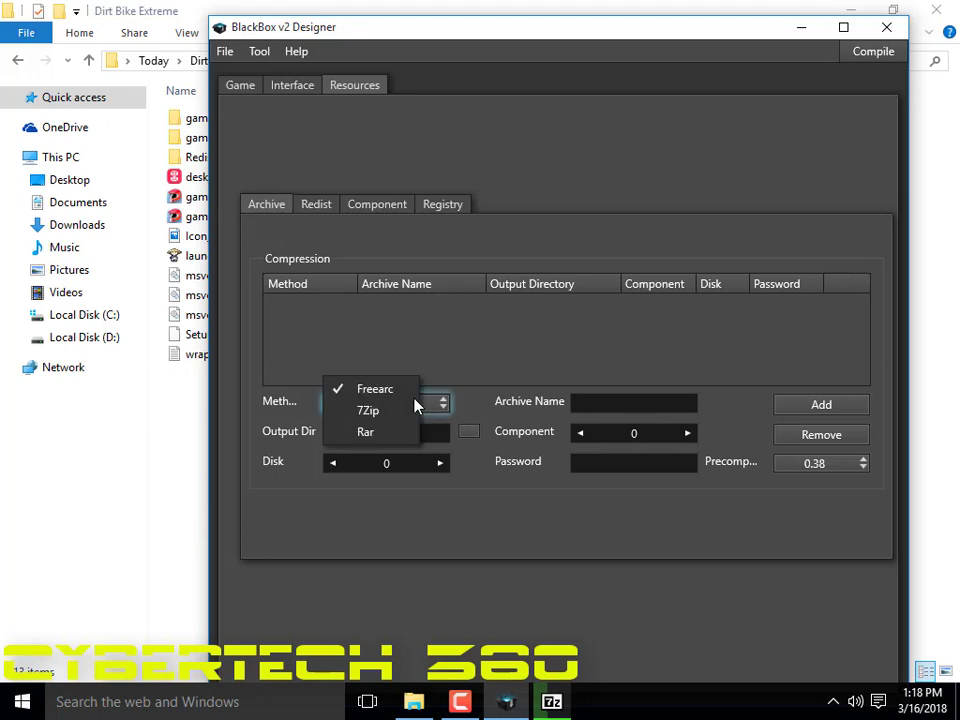
{"action": "left_click", "coordinate": [370, 411]}
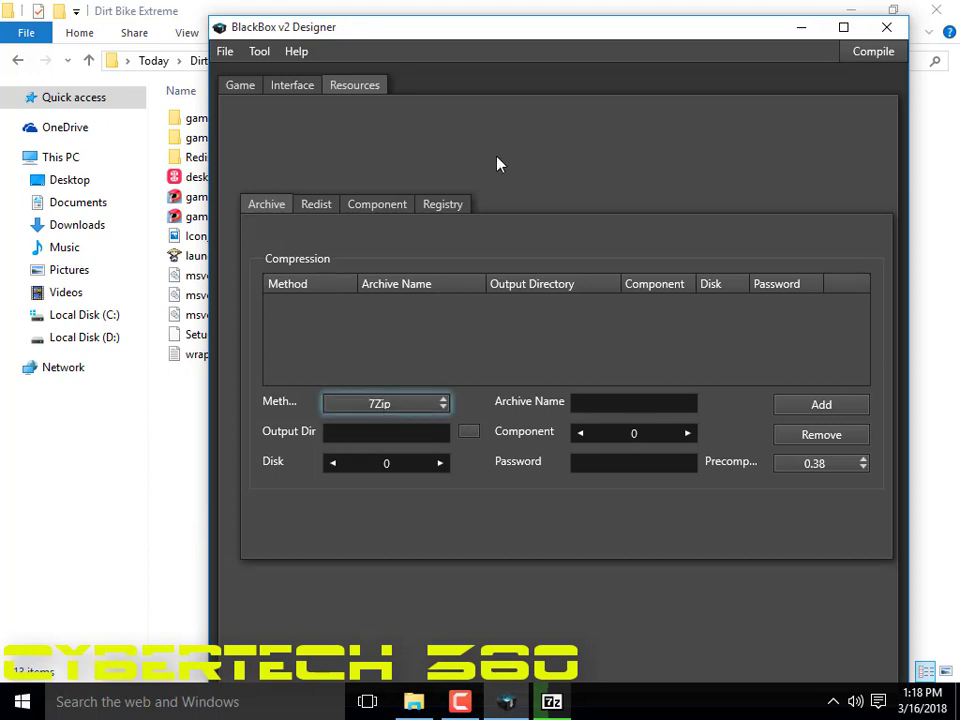
{"action": "double_click", "coordinate": [430, 27]}
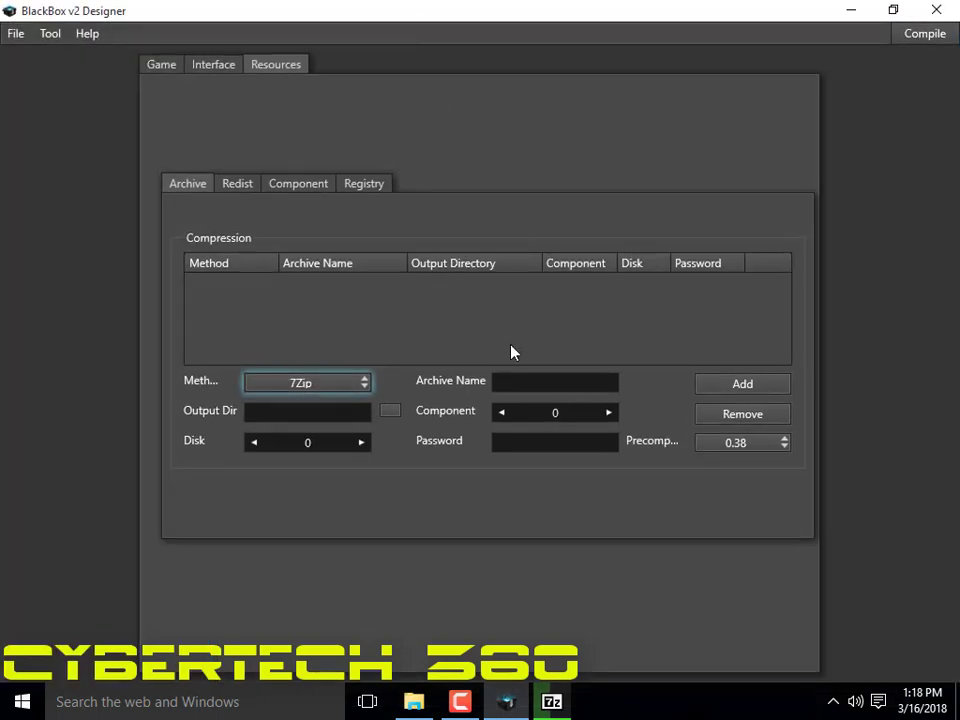
{"action": "left_click", "coordinate": [538, 390]}
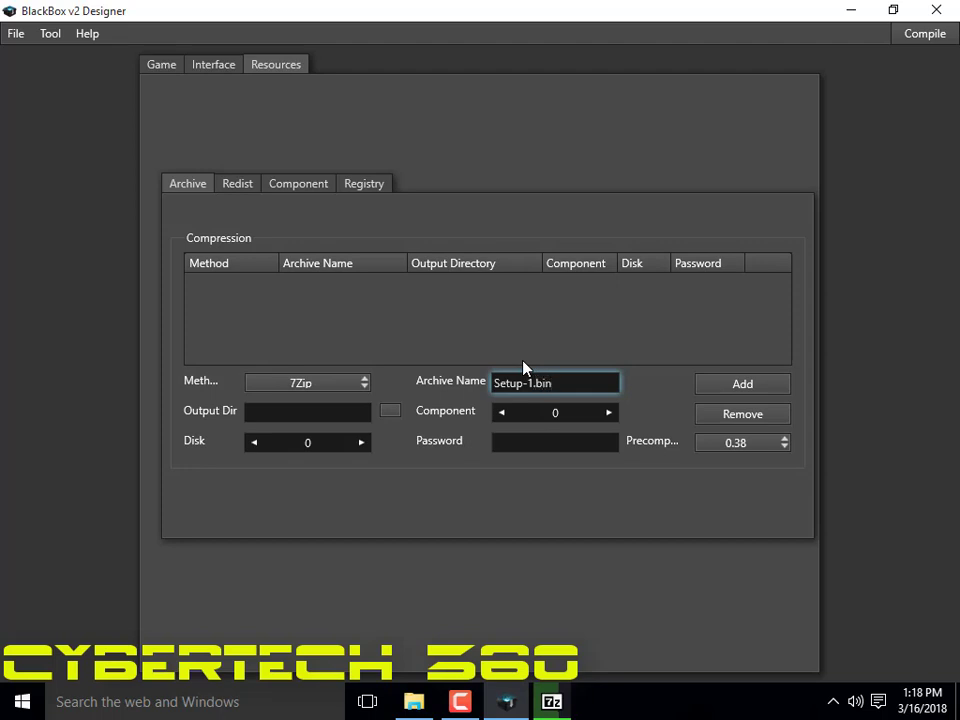
{"action": "double_click", "coordinate": [608, 413]}
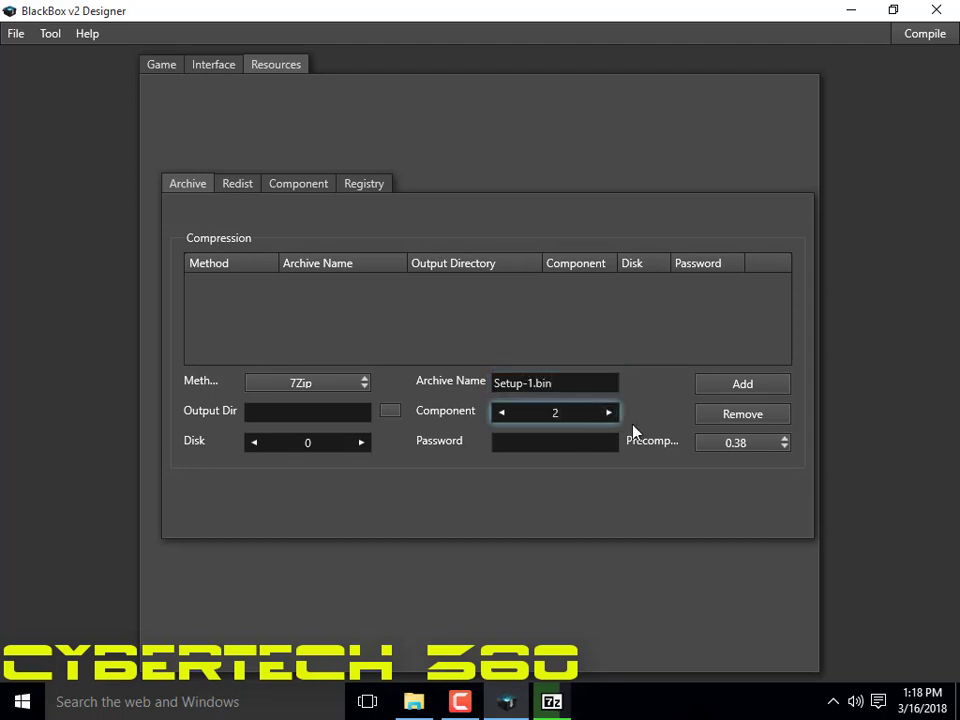
{"action": "type", "text": "1"}
{"action": "left_click", "coordinate": [331, 410]}
{"action": "type", "text": "{app}\\"}
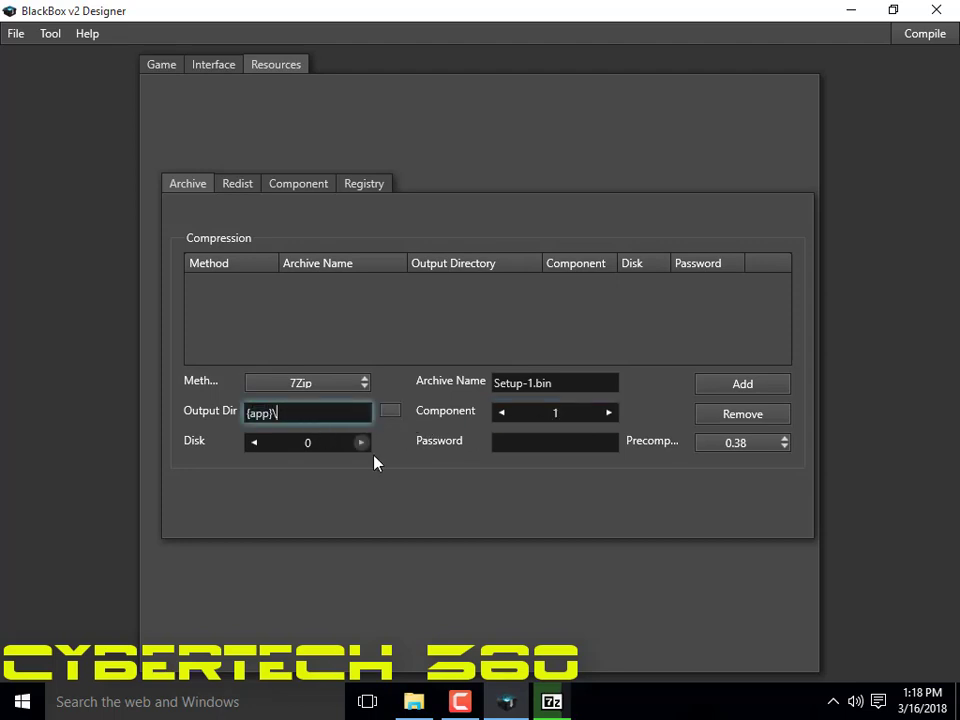
{"action": "left_click", "coordinate": [361, 443]}
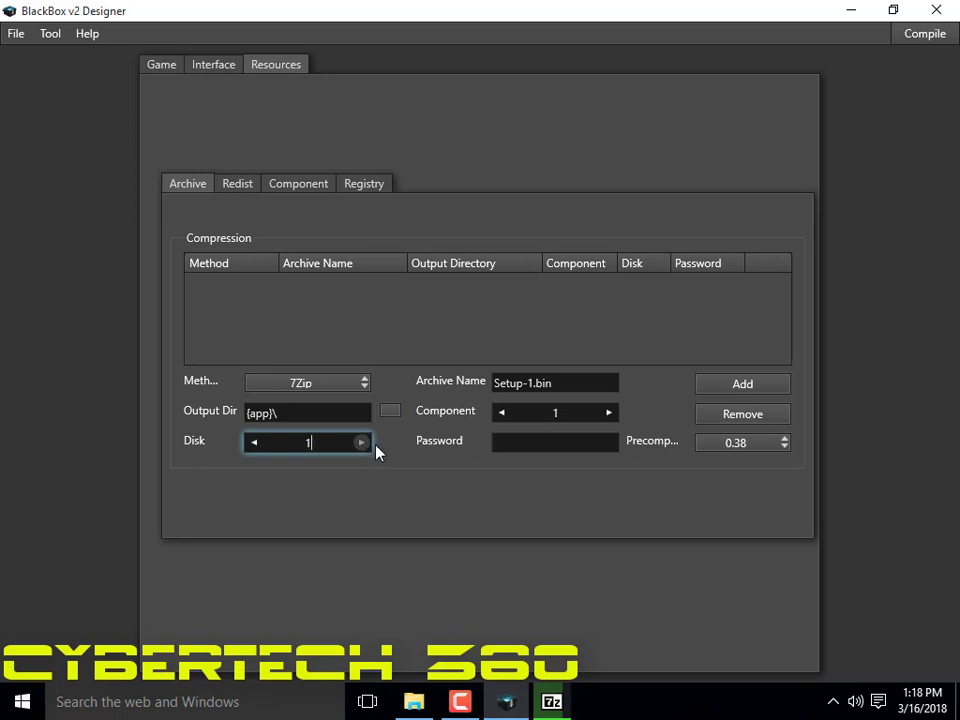
{"action": "left_click", "coordinate": [517, 438]}
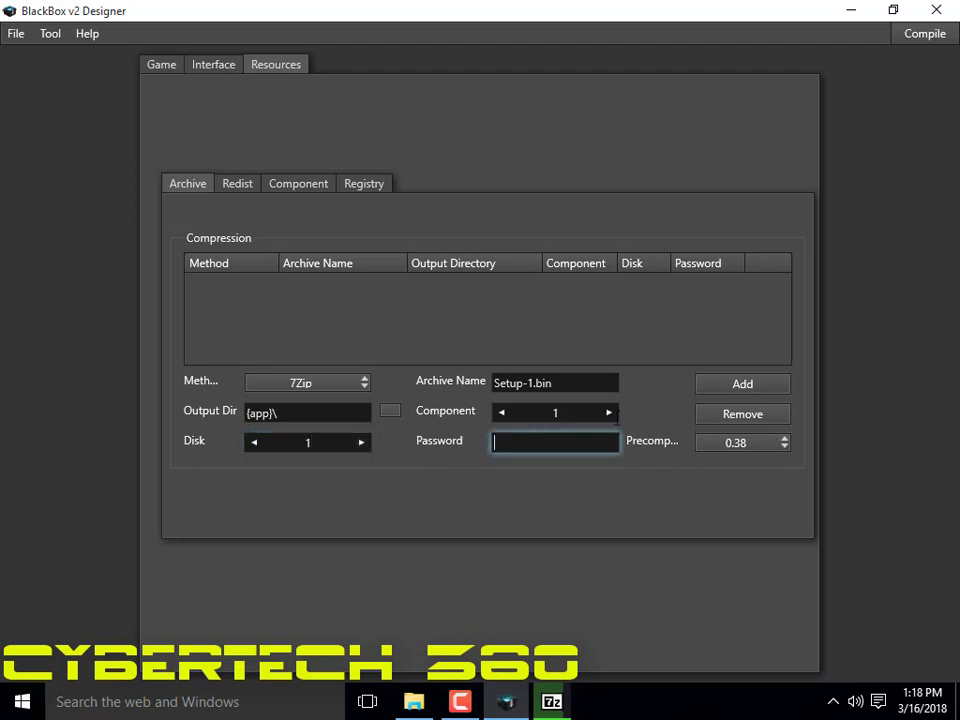
Add the archive entry and commit Setup-1.bin and output directory {app}\ to its row
{"action": "left_click", "coordinate": [766, 386]}
{"action": "left_click", "coordinate": [537, 383]}
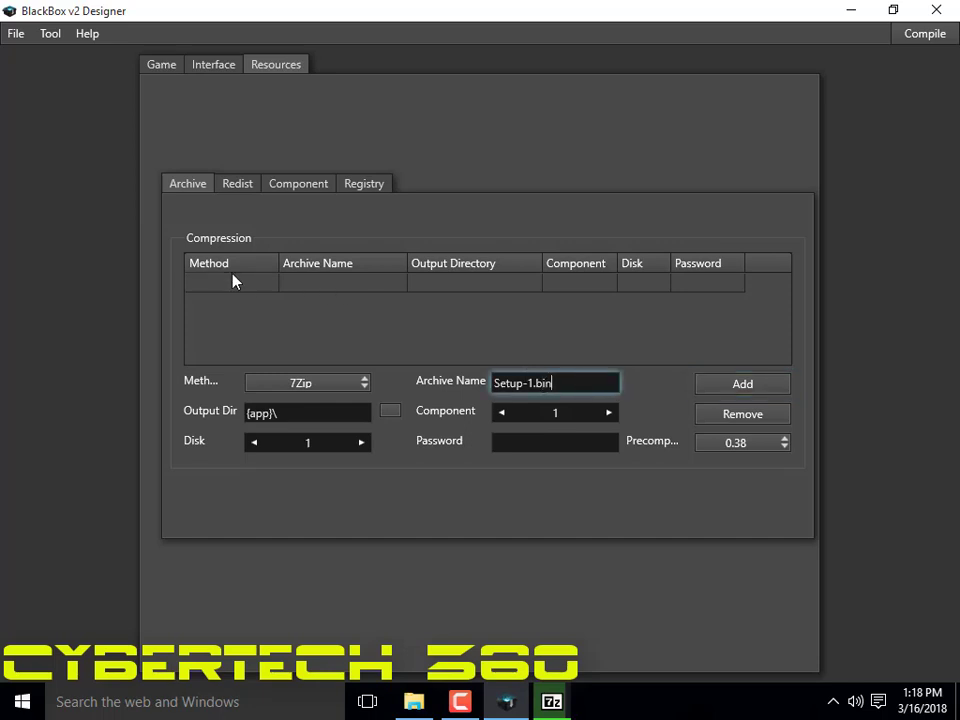
{"action": "left_click", "coordinate": [232, 283]}
{"action": "left_click", "coordinate": [583, 390]}
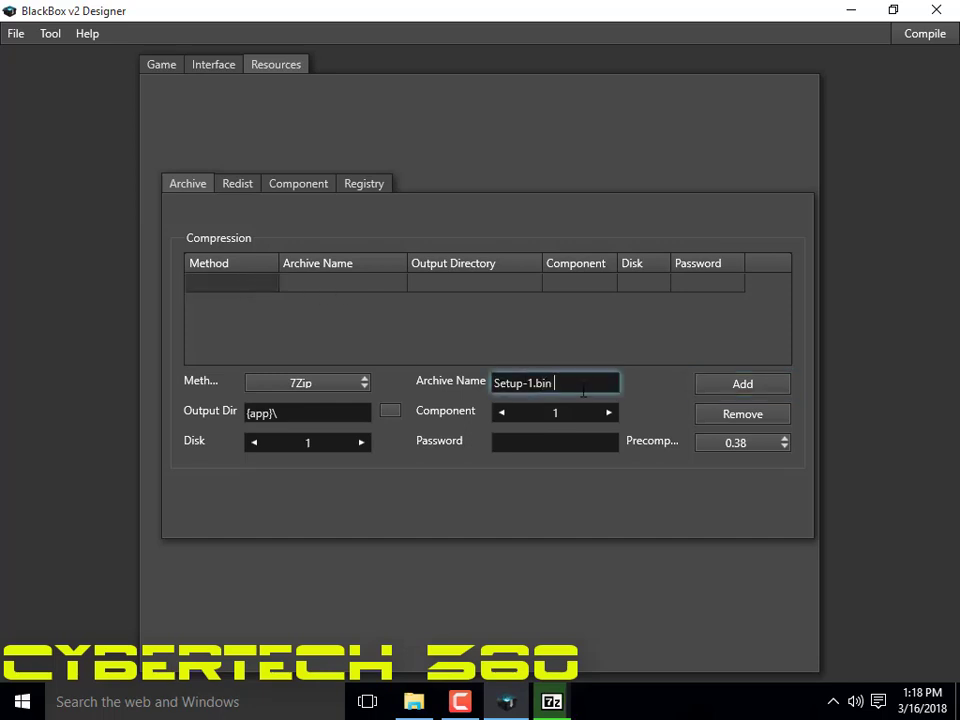
{"action": "left_click", "coordinate": [474, 283]}
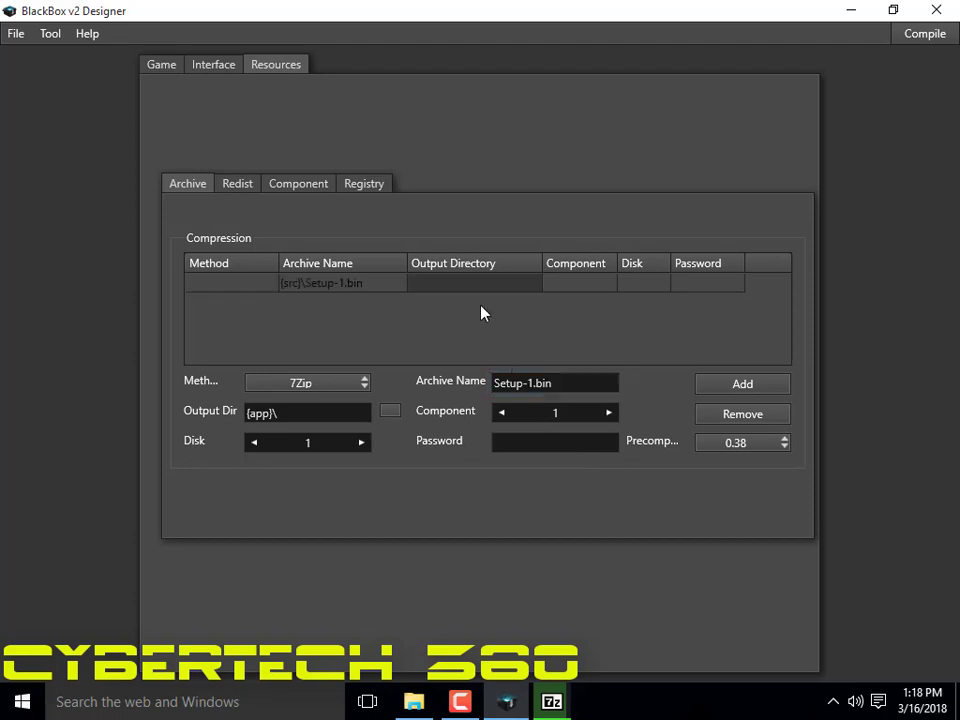
{"action": "left_click", "coordinate": [326, 415]}
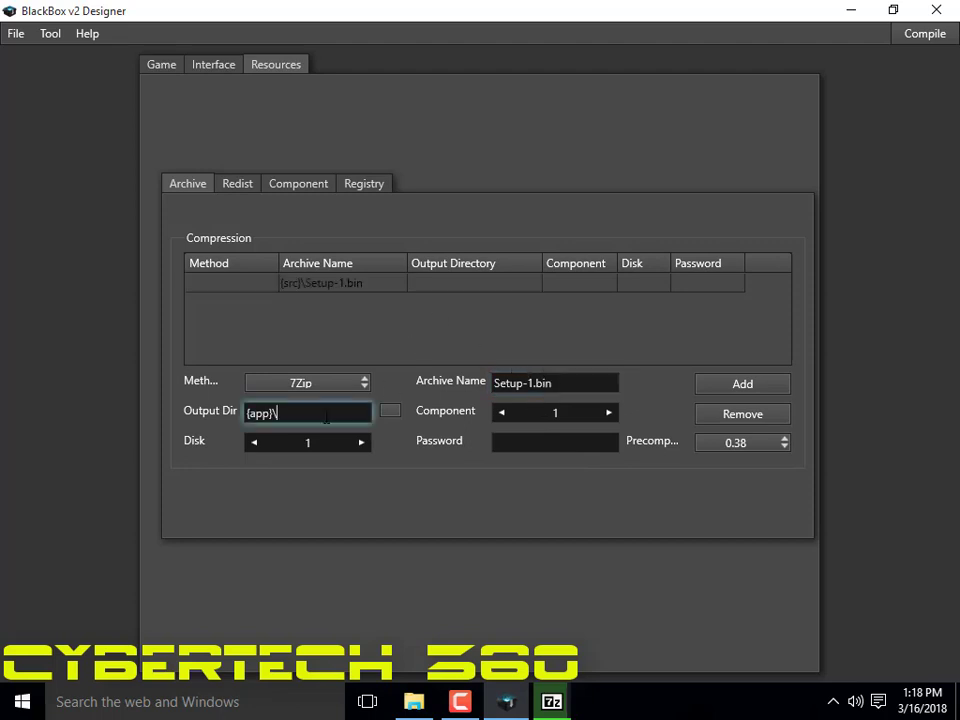
{"action": "left_click", "coordinate": [319, 325]}
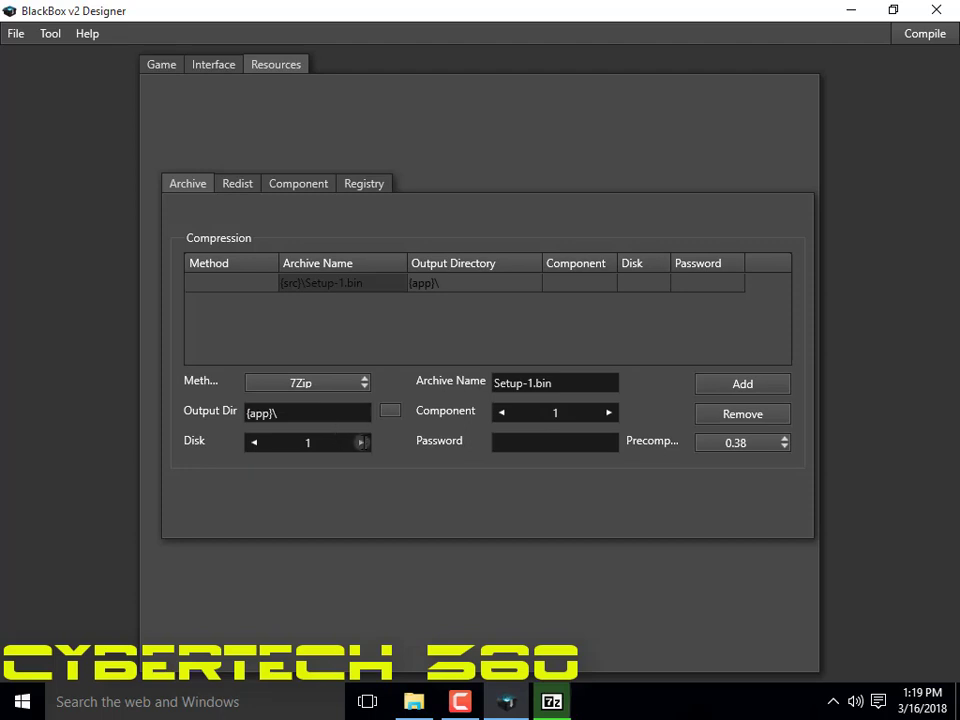
Commit disk 1 and component 1 to the Setup-1.bin entry
{"action": "left_click", "coordinate": [361, 442]}
{"action": "left_click", "coordinate": [244, 447]}
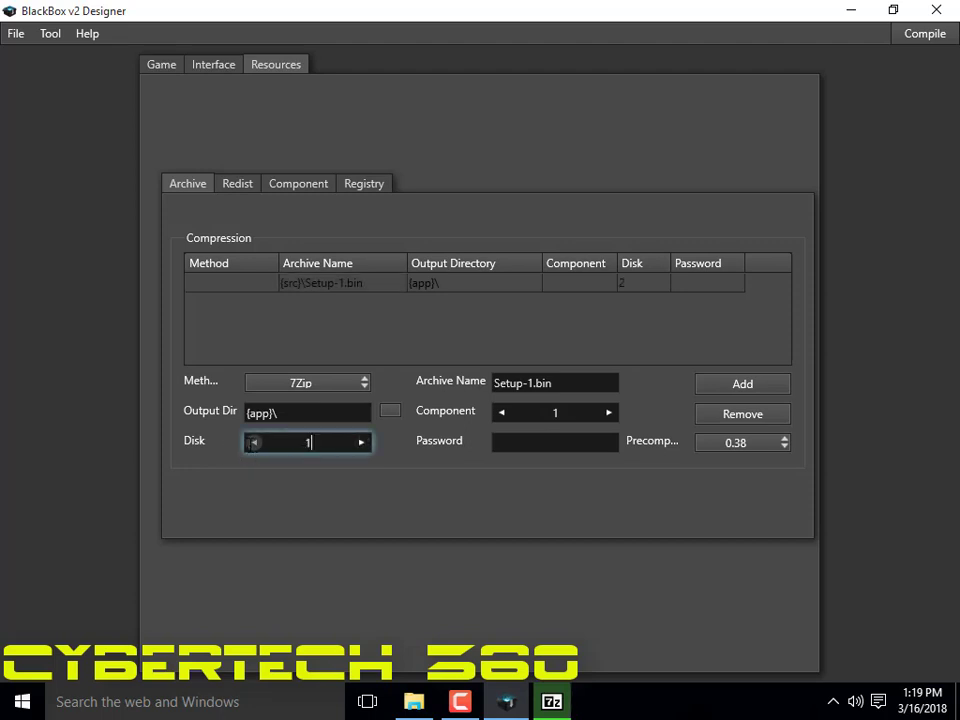
{"action": "left_click", "coordinate": [325, 341]}
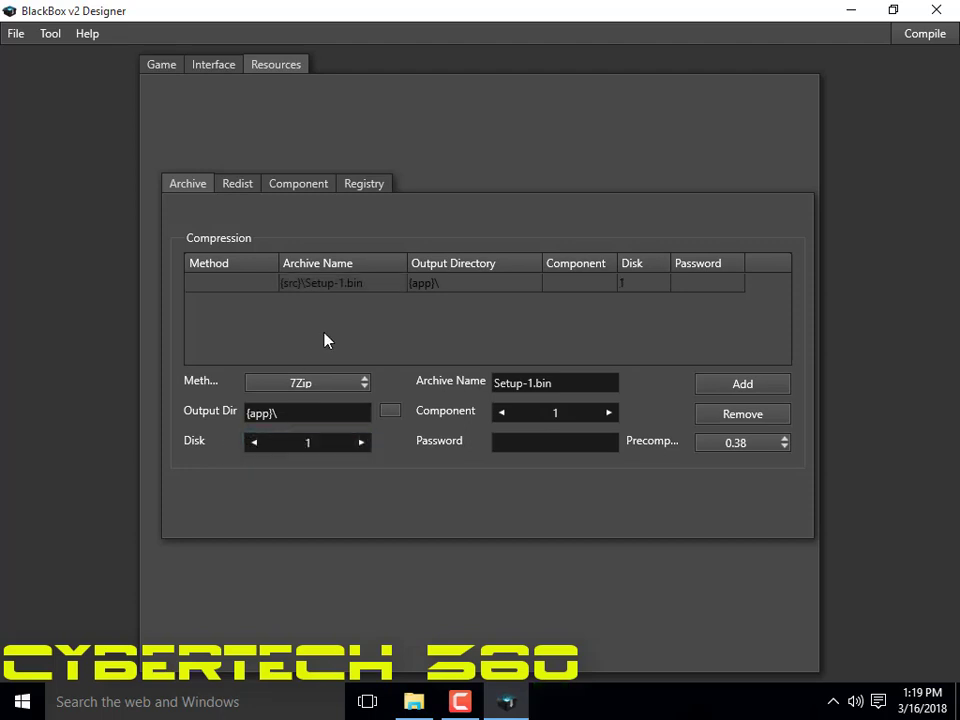
{"action": "left_click", "coordinate": [607, 412]}
{"action": "left_click", "coordinate": [503, 412]}
{"action": "left_click", "coordinate": [545, 342]}
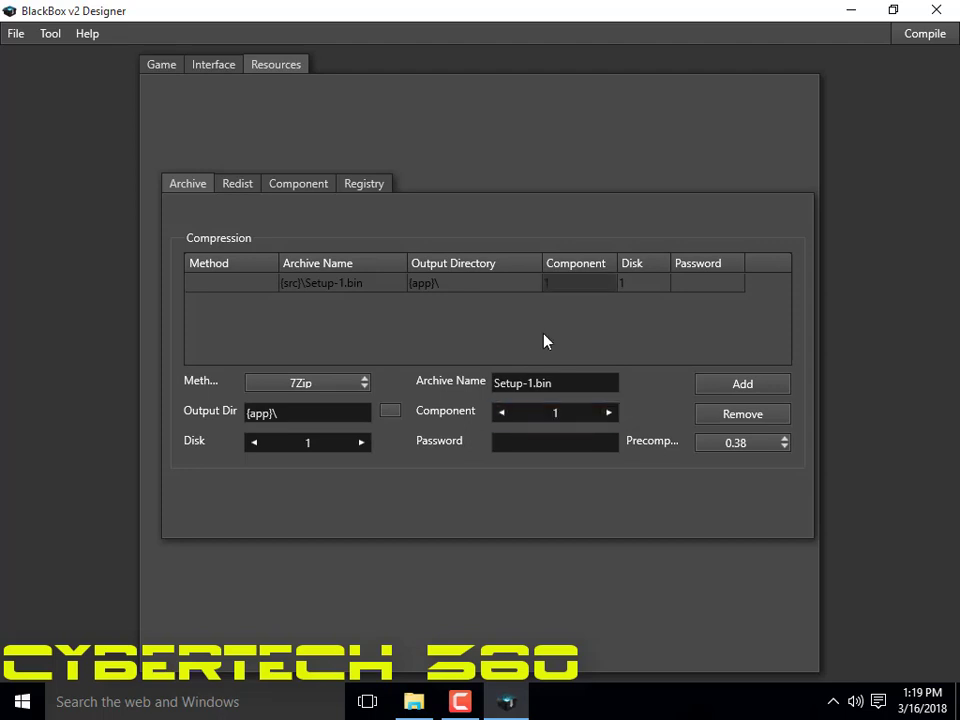
Confirm 7Zip as the entry's compression method, then minimize the designer
{"action": "left_click", "coordinate": [257, 286]}
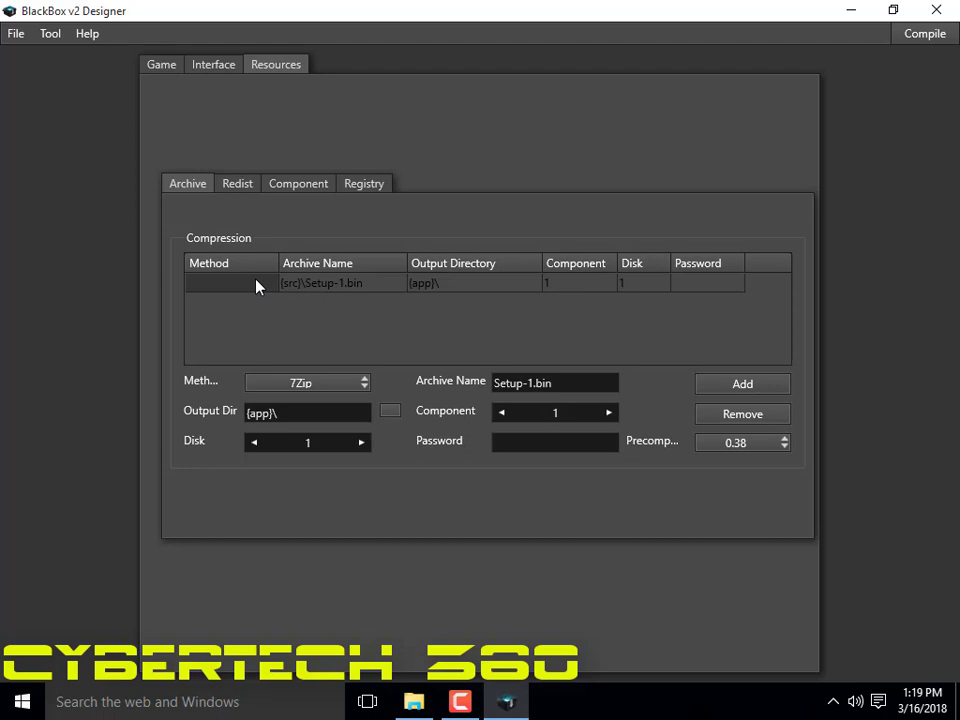
{"action": "left_click", "coordinate": [353, 380]}
{"action": "left_click", "coordinate": [290, 369]}
{"action": "left_click", "coordinate": [322, 395]}
{"action": "left_click", "coordinate": [302, 390]}
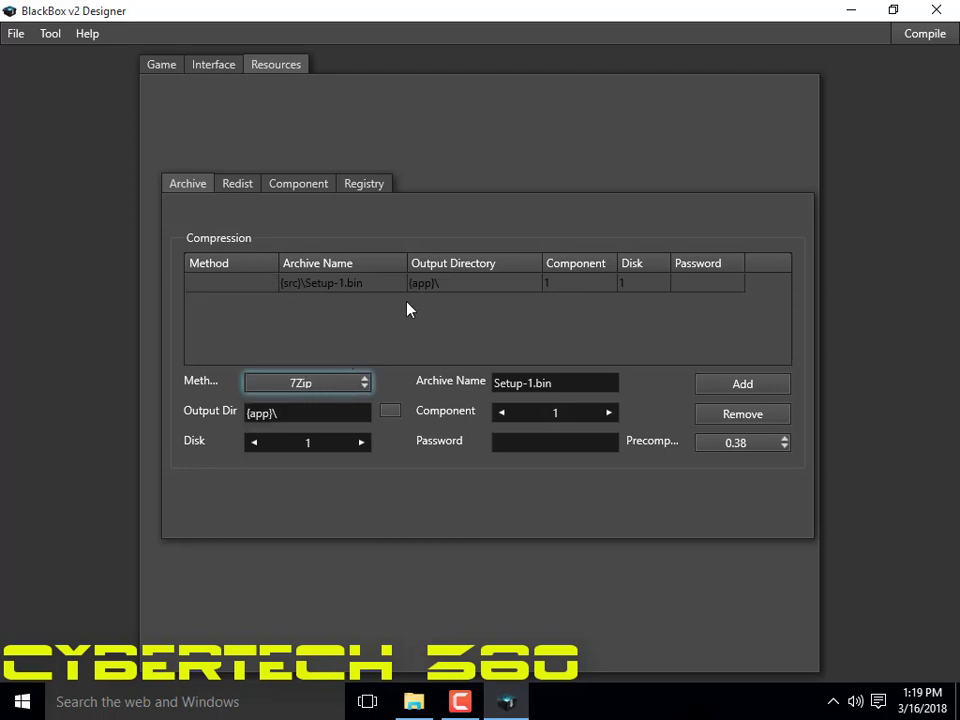
{"action": "left_click", "coordinate": [370, 348]}
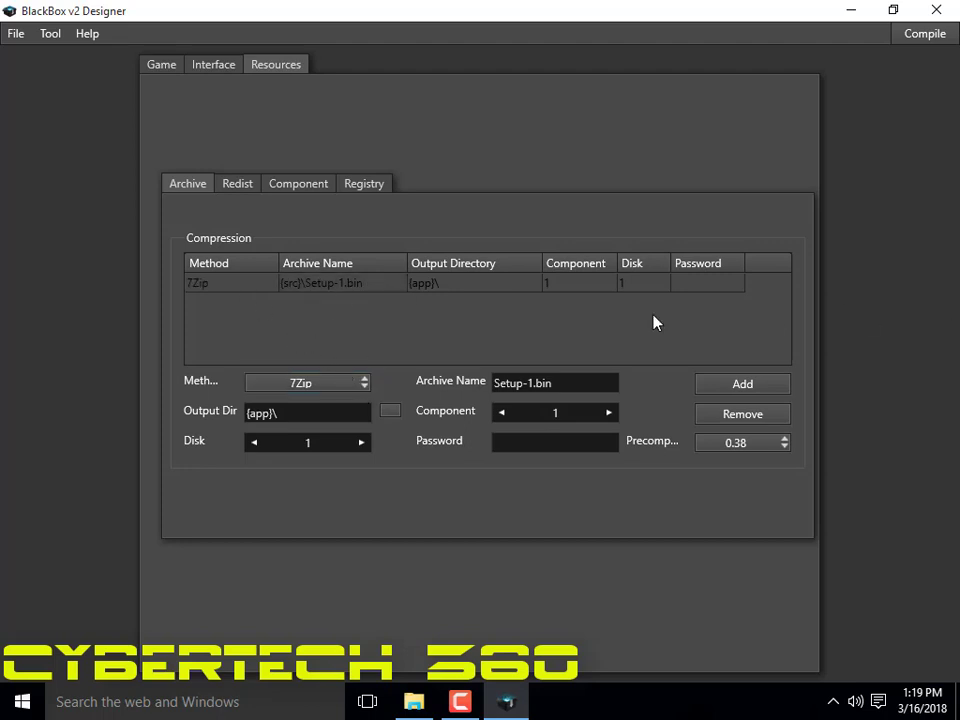
{"action": "left_click", "coordinate": [249, 193]}
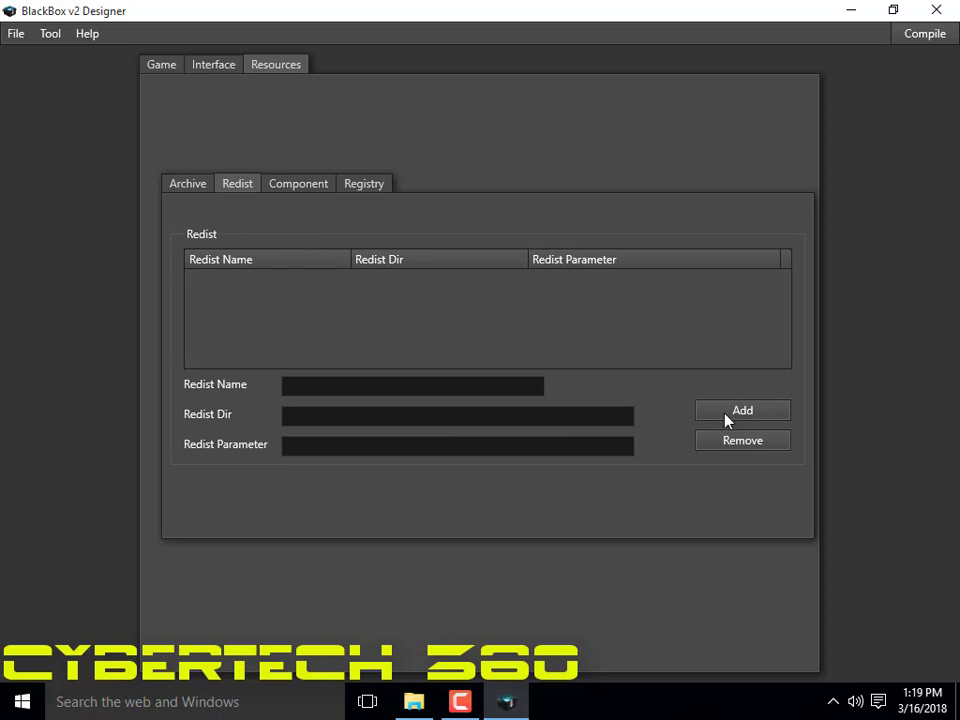
{"action": "left_click", "coordinate": [851, 11]}
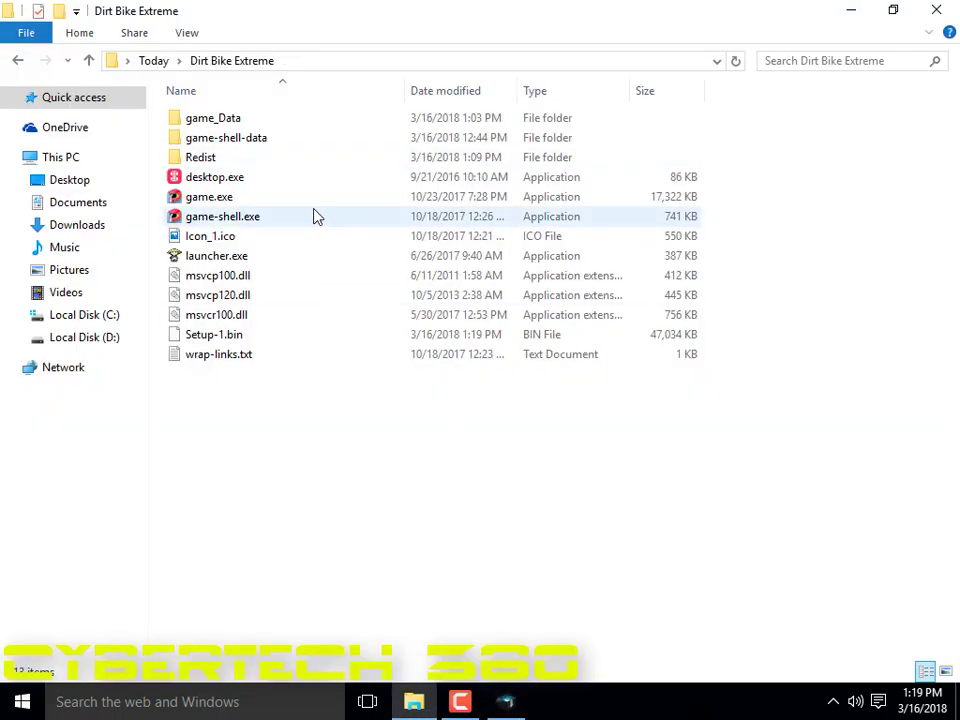
In the Redist folder, launch vcredist_x64.exe to confirm it is Visual C++ 2010 x64, cancel, and return to the designer
{"action": "double_click", "coordinate": [231, 158]}
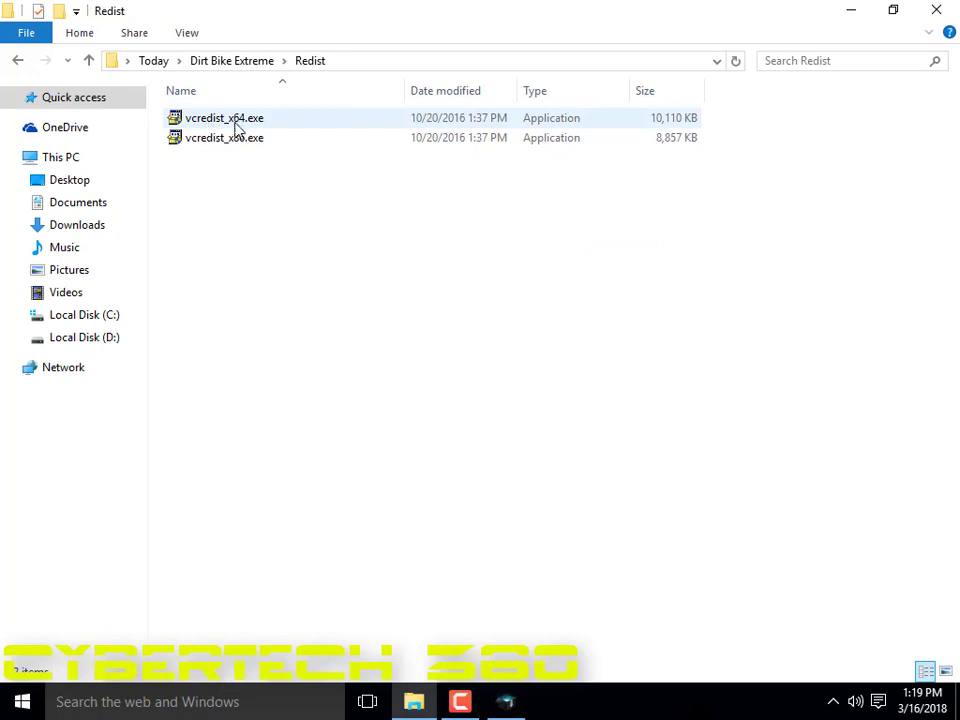
{"action": "right_click", "coordinate": [240, 127]}
{"action": "left_click", "coordinate": [195, 169]}
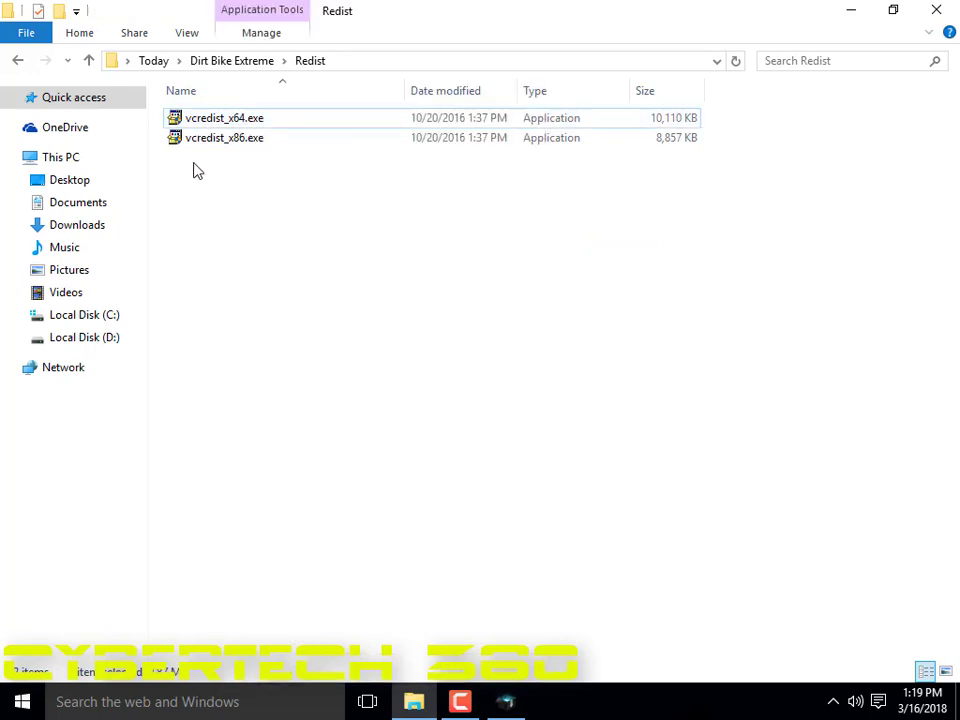
{"action": "right_click", "coordinate": [240, 125]}
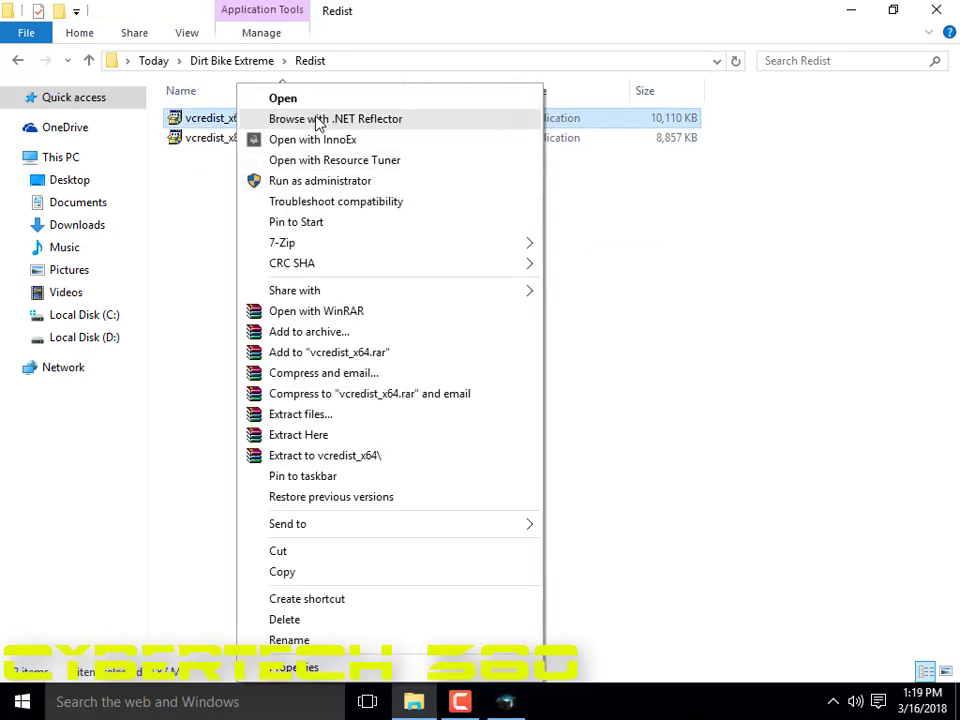
{"action": "left_click", "coordinate": [298, 100]}
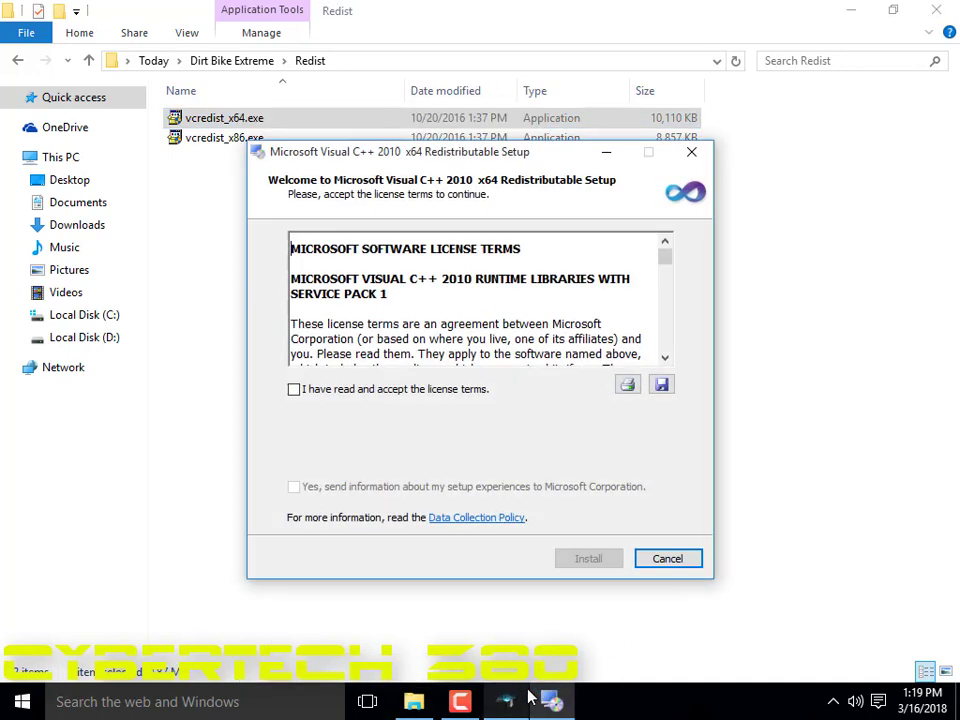
{"action": "left_click", "coordinate": [690, 157]}
{"action": "left_click", "coordinate": [514, 413]}
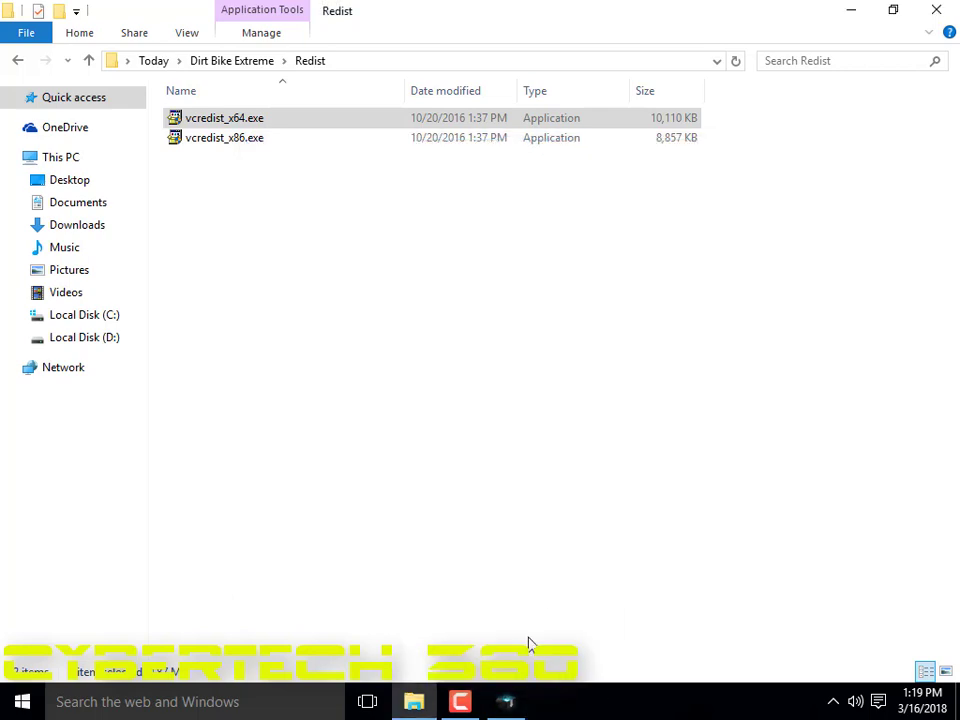
{"action": "left_click", "coordinate": [505, 701]}
{"action": "left_click", "coordinate": [348, 388]}
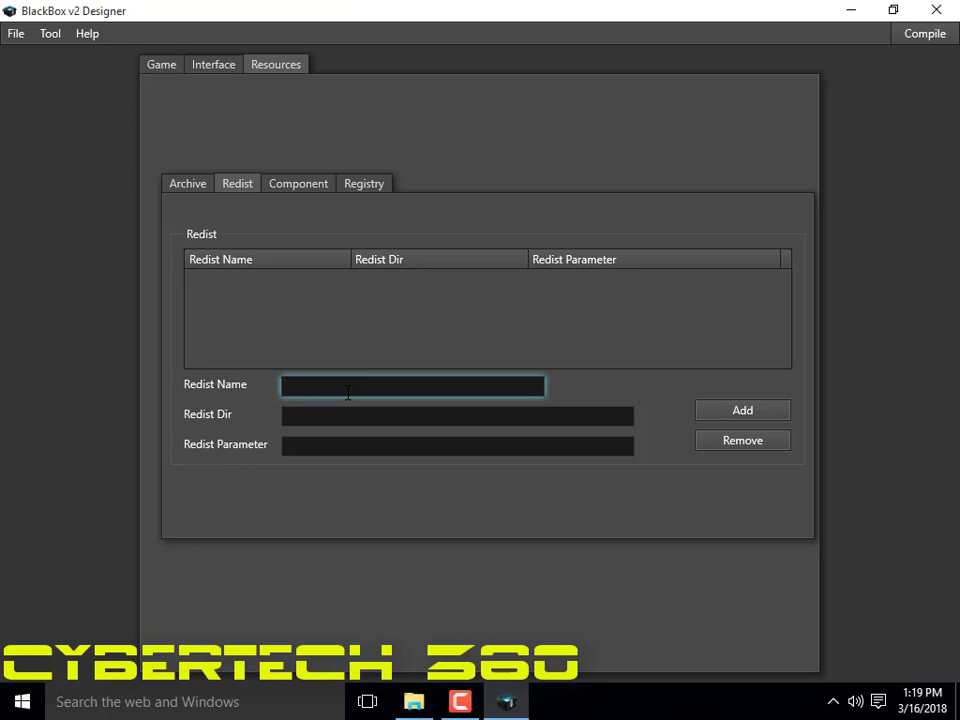
Add a redistributable entry named VC Redist 2010 x64
{"action": "type", "text": "VC Redist 2010 x64"}
{"action": "left_click", "coordinate": [780, 417]}
{"action": "left_click", "coordinate": [400, 386]}
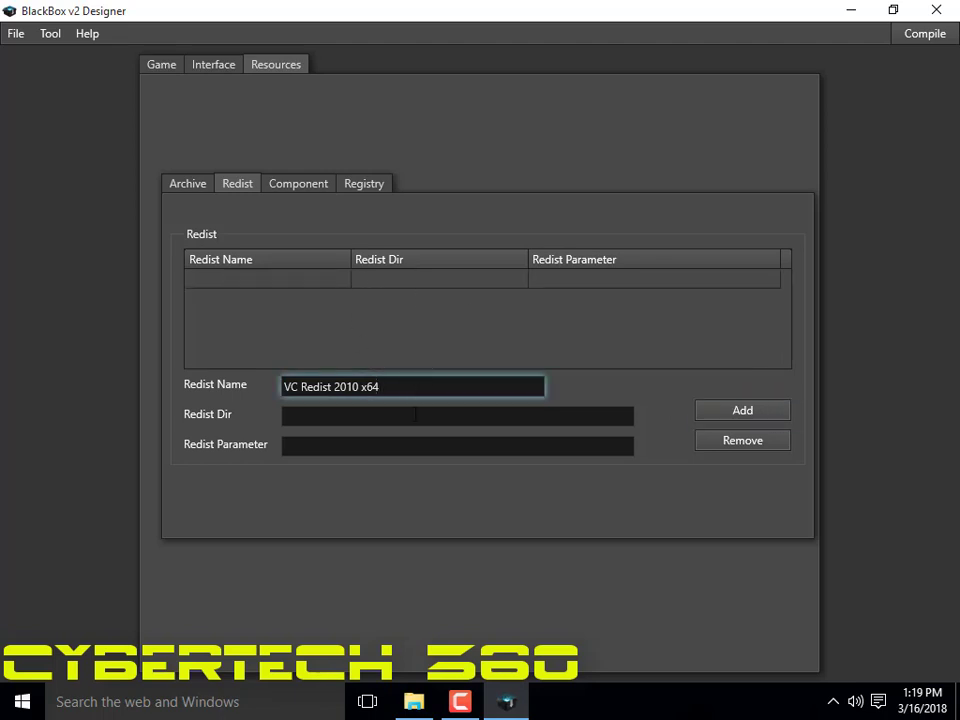
{"action": "left_click", "coordinate": [245, 280]}
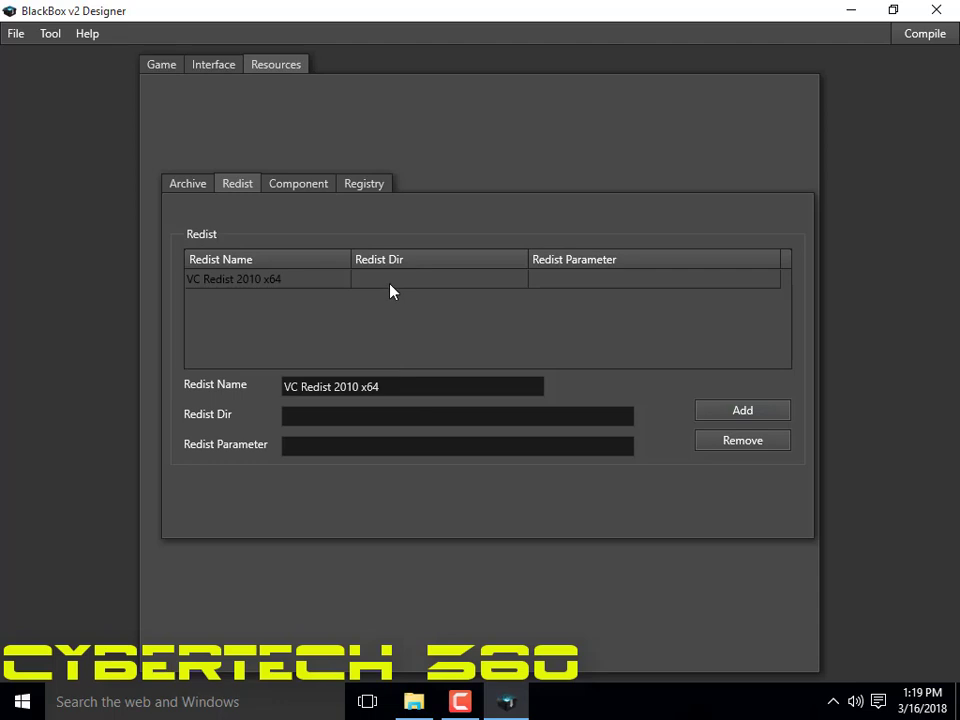
Copy the {app}\ path from the Archive page's Output Dir
{"action": "left_click", "coordinate": [409, 414]}
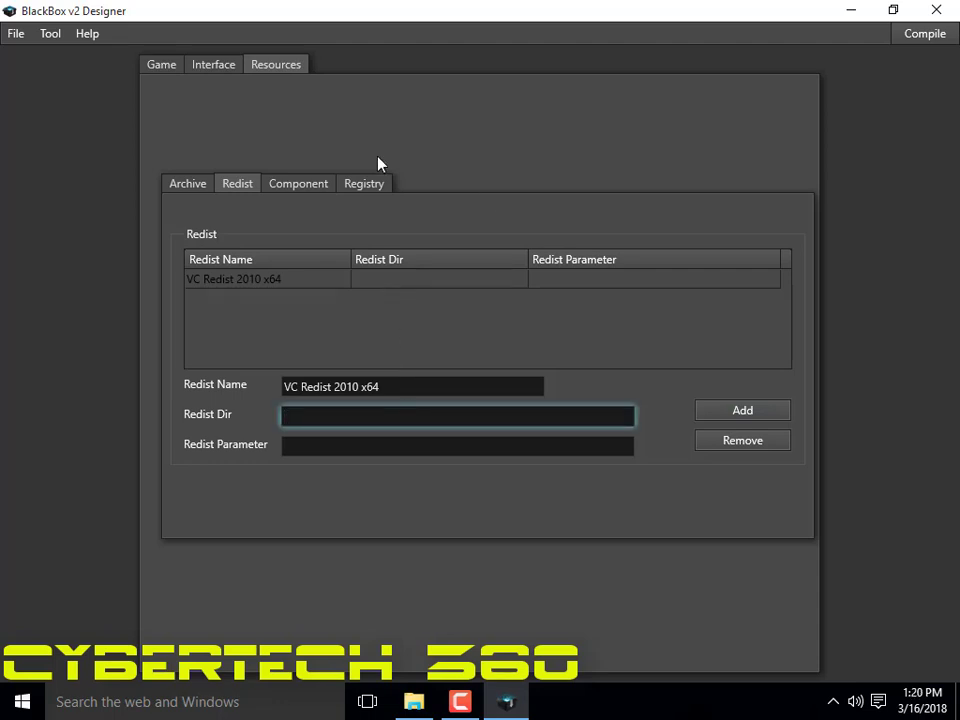
{"action": "left_click", "coordinate": [187, 183]}
{"action": "left_click", "coordinate": [287, 405]}
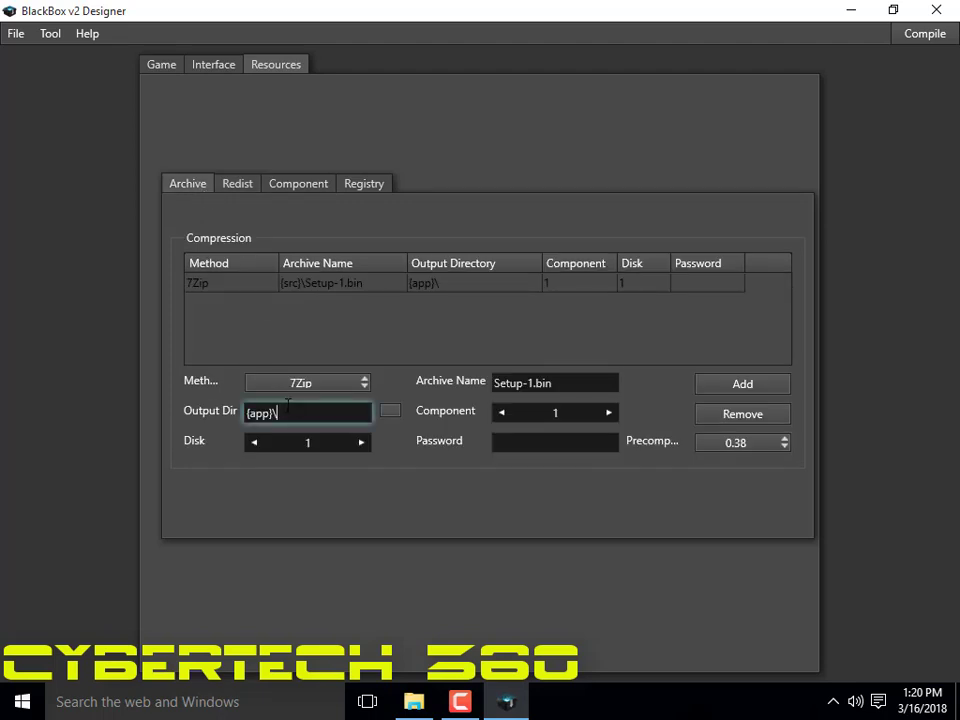
{"action": "double_click", "coordinate": [287, 405]}
{"action": "key", "text": "ctrl+c"}
{"action": "right_click", "coordinate": [264, 420]}
{"action": "left_click", "coordinate": [300, 450]}
Set the entry's Redist Dir to {app}\Redist\
{"action": "left_click", "coordinate": [237, 181]}
{"action": "left_click", "coordinate": [366, 420]}
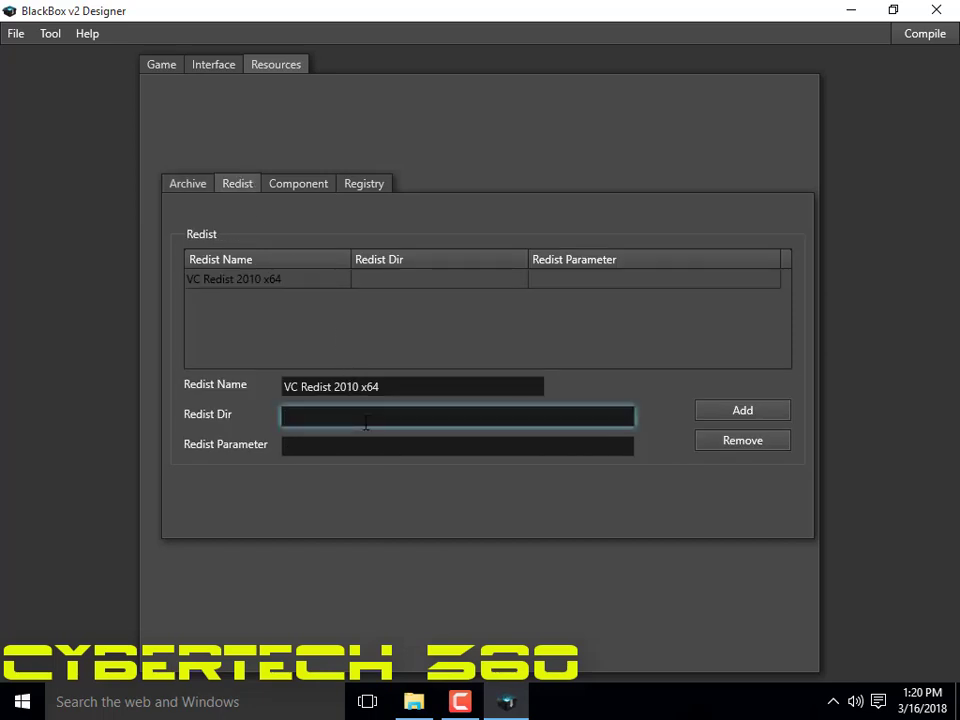
{"action": "key", "text": "ctrl+v"}
{"action": "type", "text": "Redist\\"}
Copy the file name vcredist_x64.exe from File Explorer without renaming it, then return to the designer
{"action": "left_click", "coordinate": [851, 10]}
{"action": "key", "text": "shift+F10"}
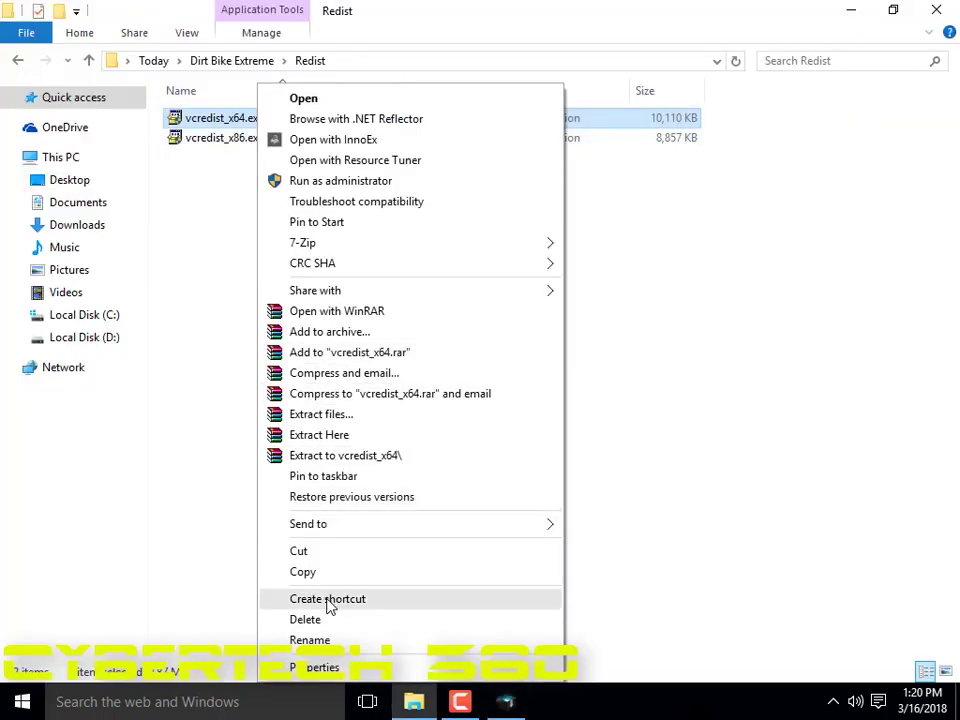
{"action": "left_click", "coordinate": [321, 638]}
{"action": "left_click", "coordinate": [264, 122]}
{"action": "key", "text": "ctrl+a"}
{"action": "right_click", "coordinate": [279, 141]}
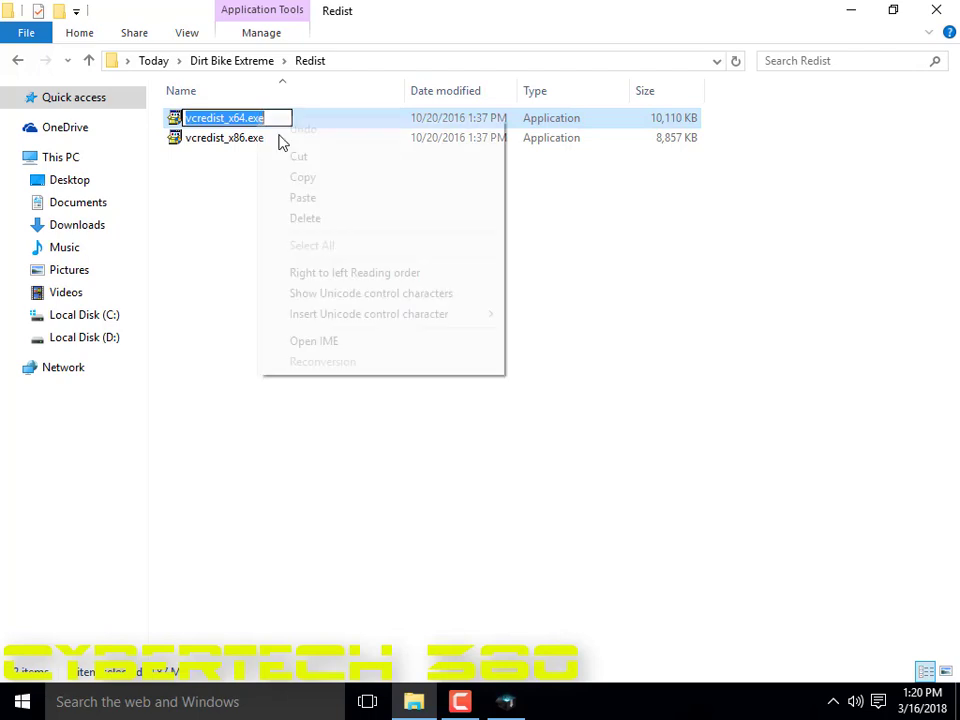
{"action": "left_click", "coordinate": [323, 189]}
{"action": "left_click", "coordinate": [504, 591]}
{"action": "left_click", "coordinate": [505, 701]}
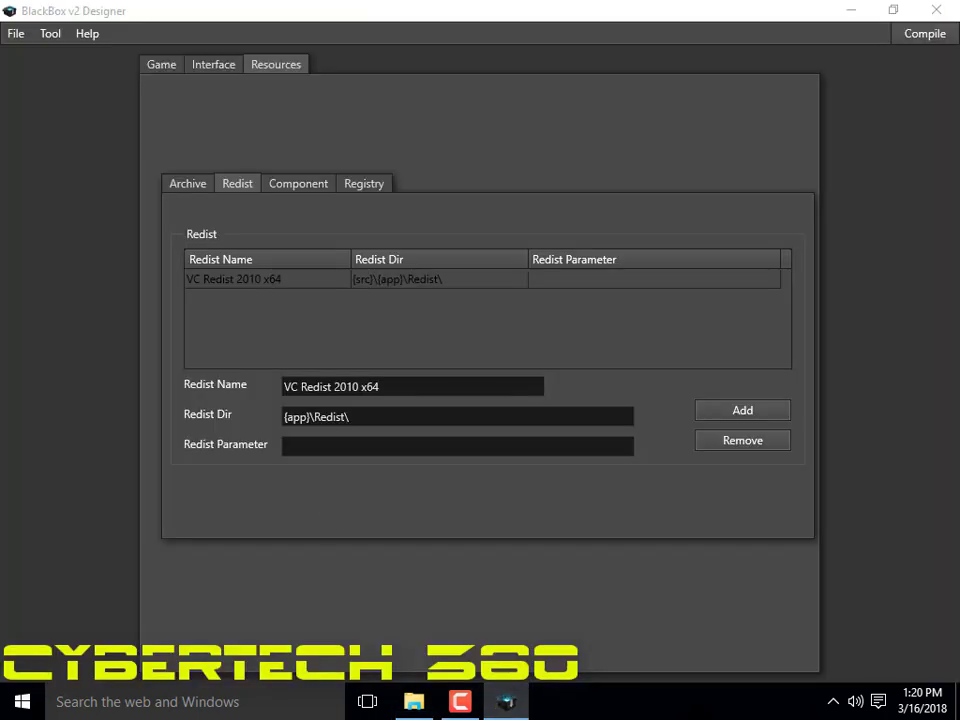
Append vcredist_x64.exe to the Redist Dir path and add a second redistributable row
{"action": "left_click", "coordinate": [392, 412]}
{"action": "right_click", "coordinate": [394, 418]}
{"action": "left_click", "coordinate": [469, 478]}
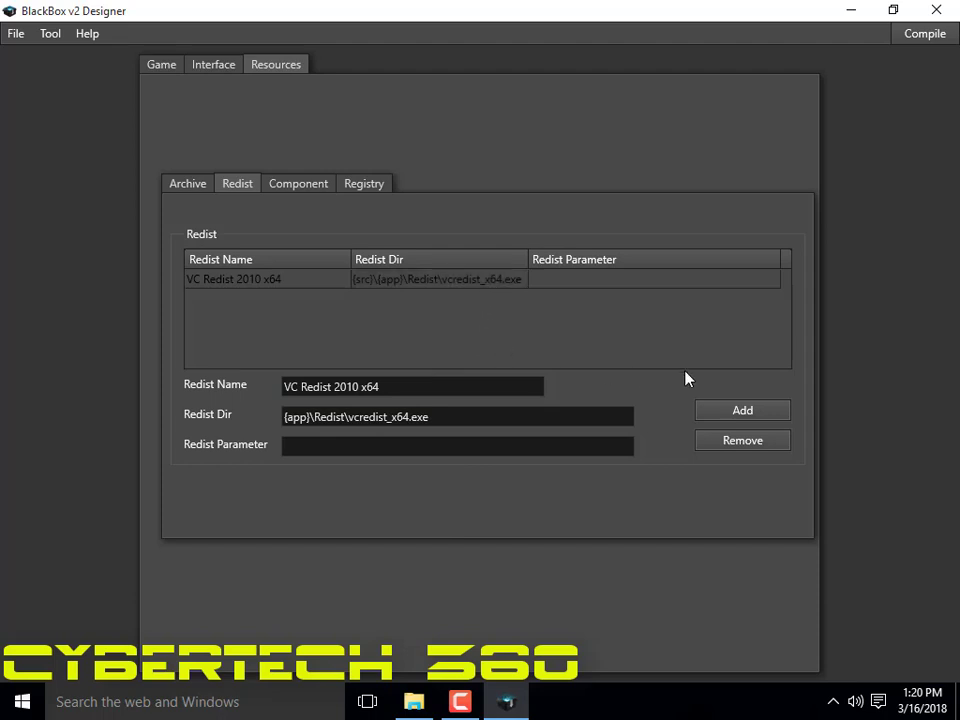
{"action": "left_click", "coordinate": [718, 415]}
Name the second row VC Redist 2010 x86, keeping the first row as VC Redist 2010 x64
{"action": "left_click", "coordinate": [405, 388]}
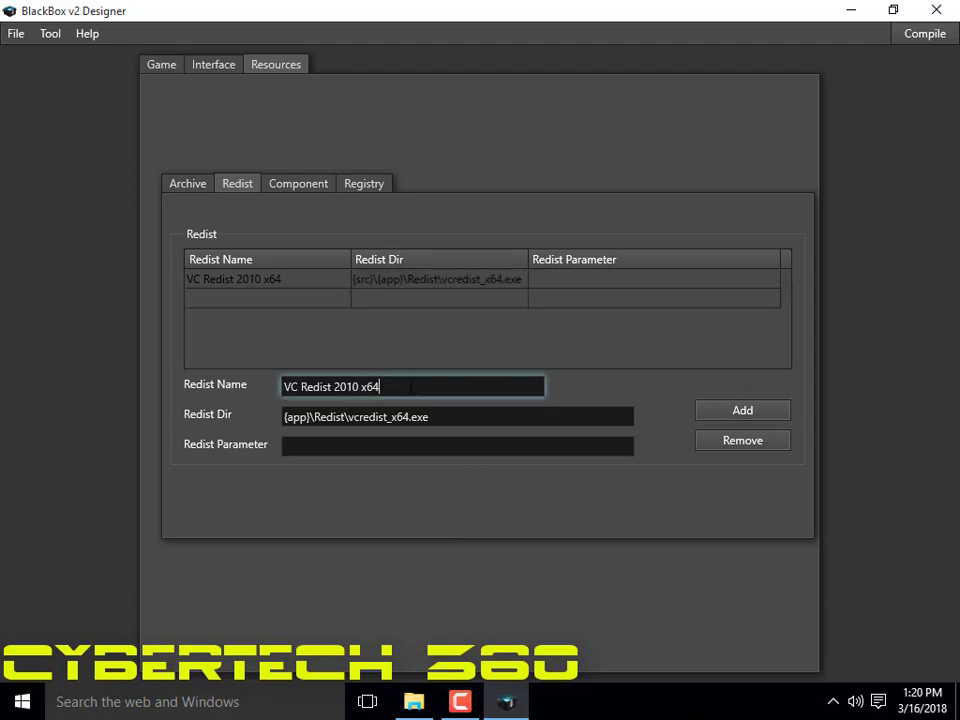
{"action": "key", "text": "BackSpace"}
{"action": "key", "text": "BackSpace"}
{"action": "type", "text": "86"}
{"action": "left_click", "coordinate": [407, 368]}
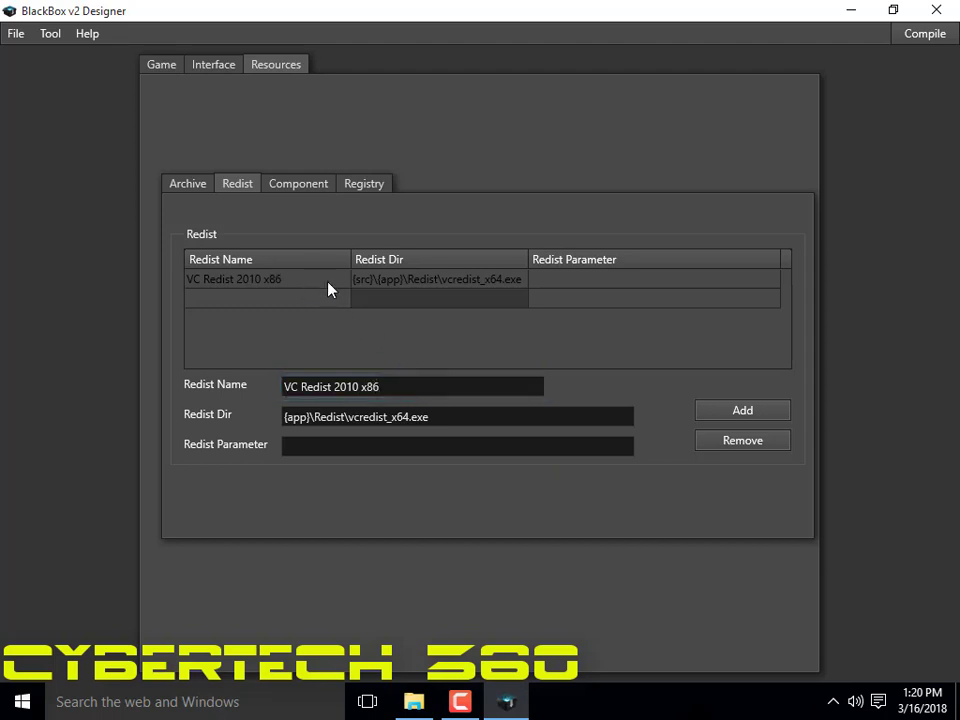
{"action": "double_click", "coordinate": [313, 279]}
{"action": "left_click", "coordinate": [322, 279]}
{"action": "key", "text": "BackSpace"}
{"action": "key", "text": "BackSpace"}
{"action": "type", "text": "64"}
{"action": "left_click", "coordinate": [424, 313]}
{"action": "left_click", "coordinate": [416, 393]}
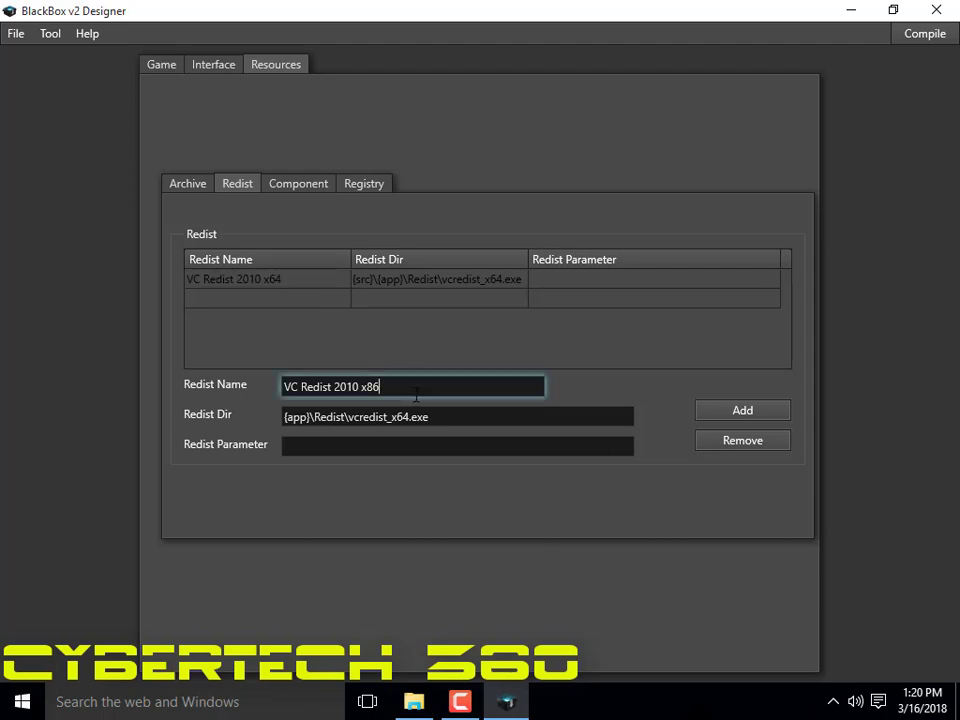
{"action": "key", "text": "BackSpace"}
{"action": "type", "text": "6"}
{"action": "key", "text": "Return"}
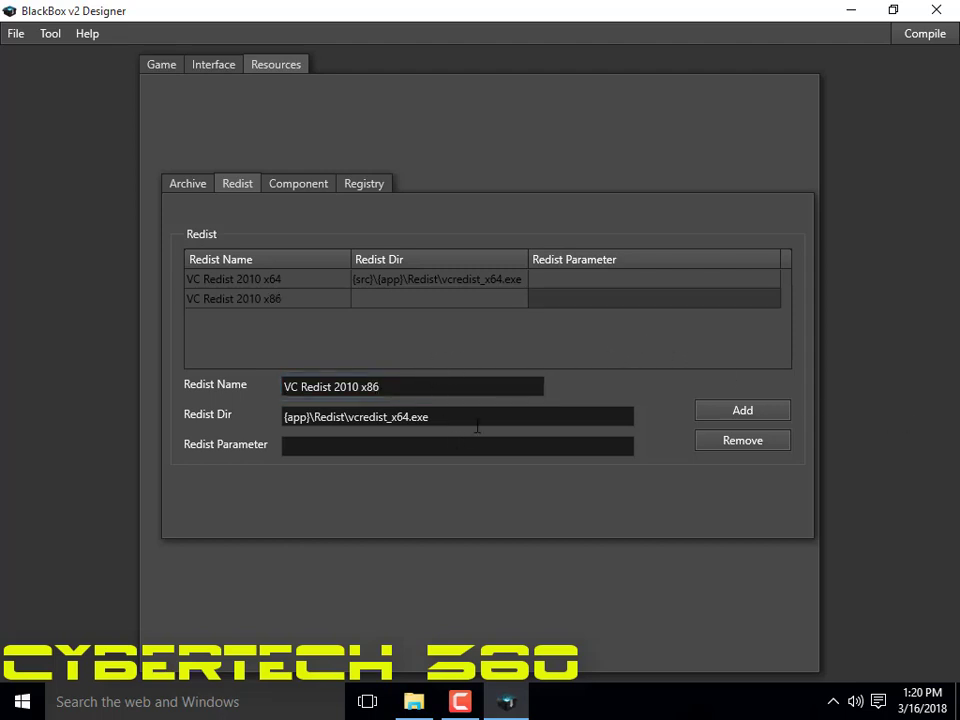
Point the x86 row to {app}\Redist\vcredist_x86.exe
{"action": "left_click", "coordinate": [477, 424]}
{"action": "key", "text": "Left"}
{"action": "key", "text": "Left"}
{"action": "key", "text": "Left"}
{"action": "key", "text": "Left"}
{"action": "key", "text": "BackSpace"}
{"action": "key", "text": "BackSpace"}
{"action": "type", "text": "86"}
{"action": "left_click", "coordinate": [481, 340]}
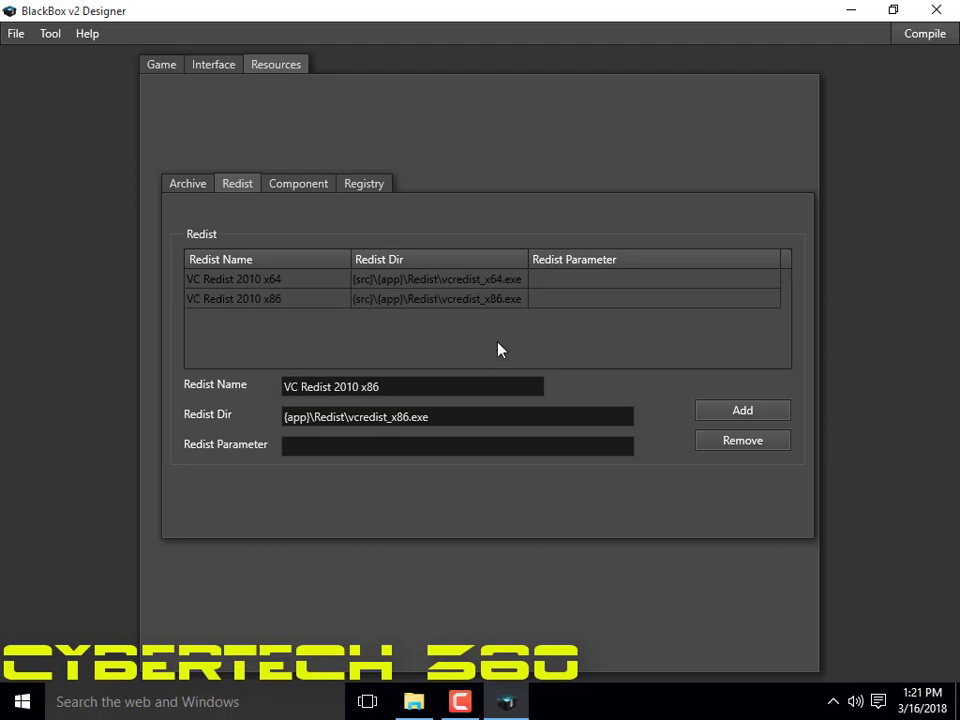
Review the Components, Registry, Archive and Redist settings pages
{"action": "left_click", "coordinate": [326, 184]}
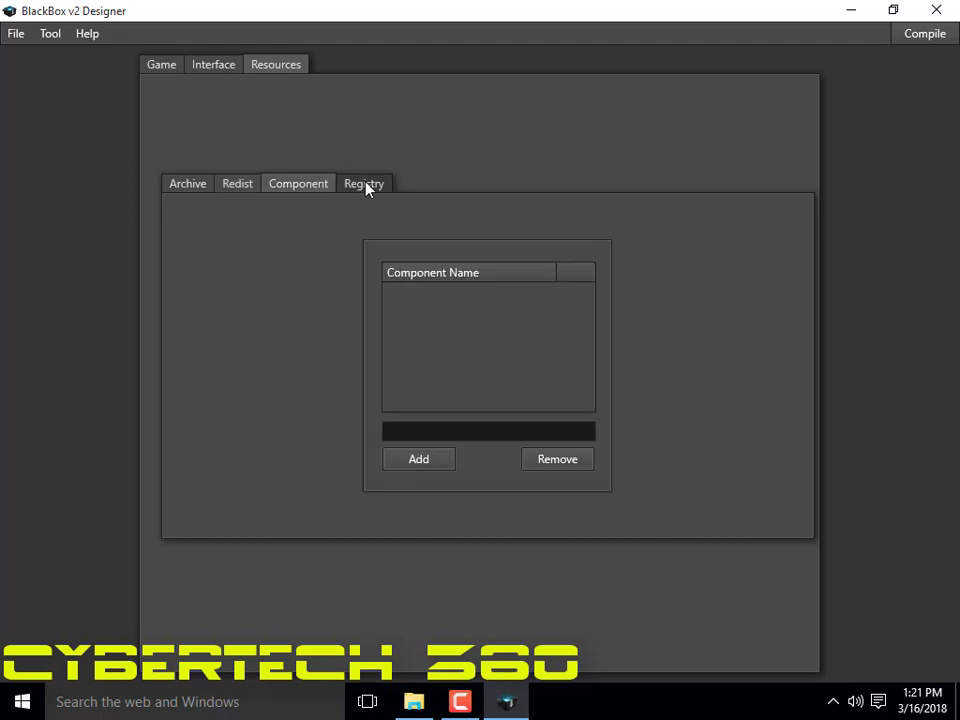
{"action": "left_click", "coordinate": [365, 188]}
{"action": "left_click", "coordinate": [231, 187]}
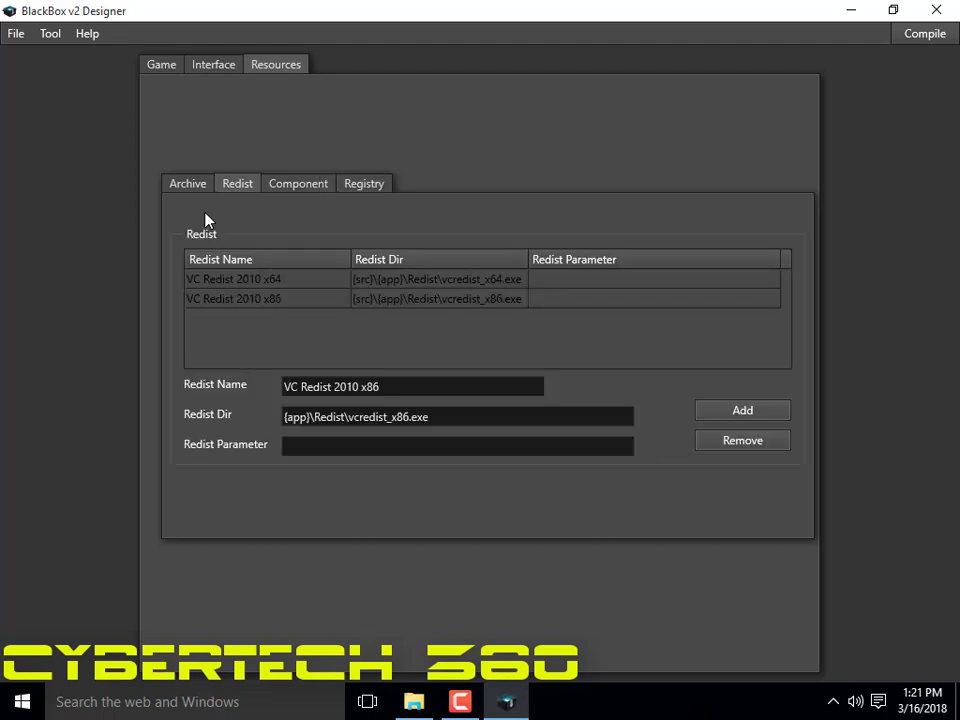
{"action": "left_click", "coordinate": [195, 186]}
{"action": "left_click", "coordinate": [173, 188]}
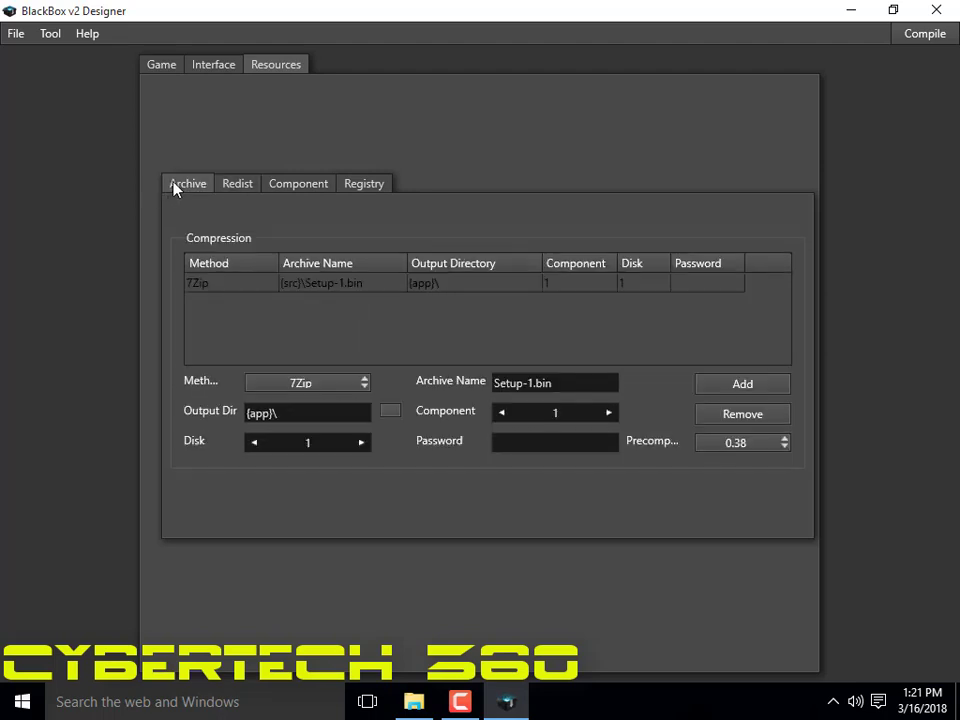
{"action": "left_click", "coordinate": [247, 184]}
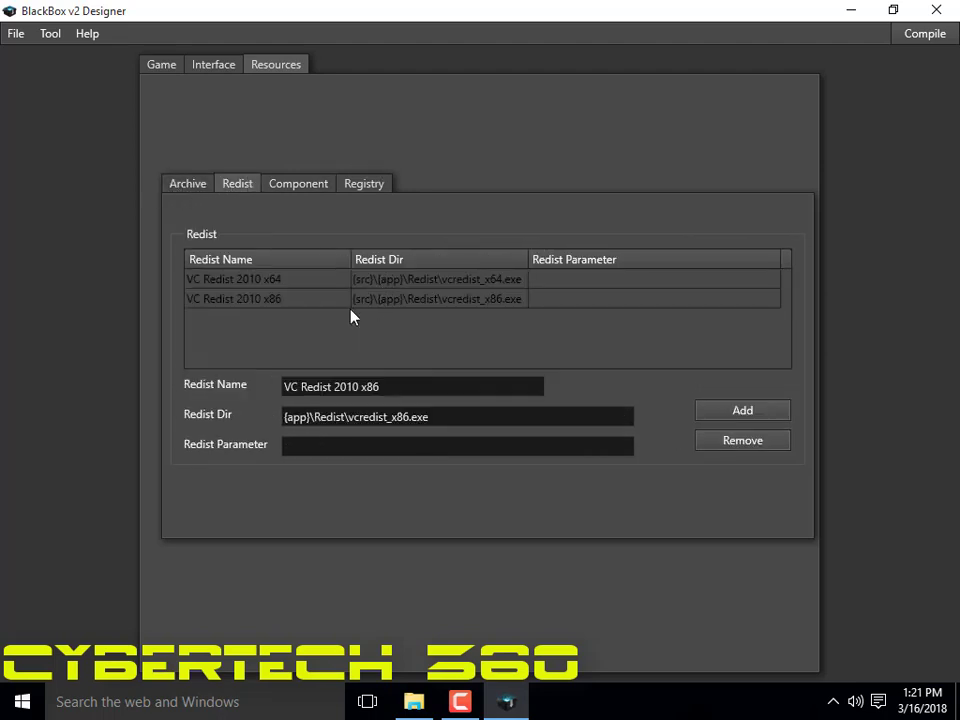
{"action": "left_click", "coordinate": [179, 190]}
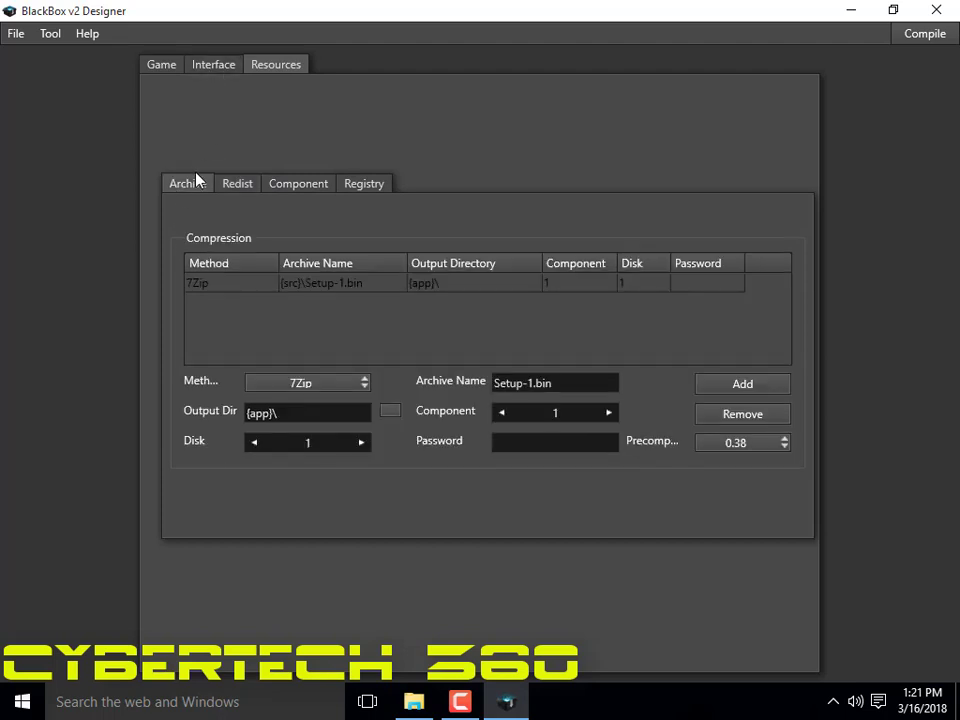
{"action": "left_click", "coordinate": [229, 67]}
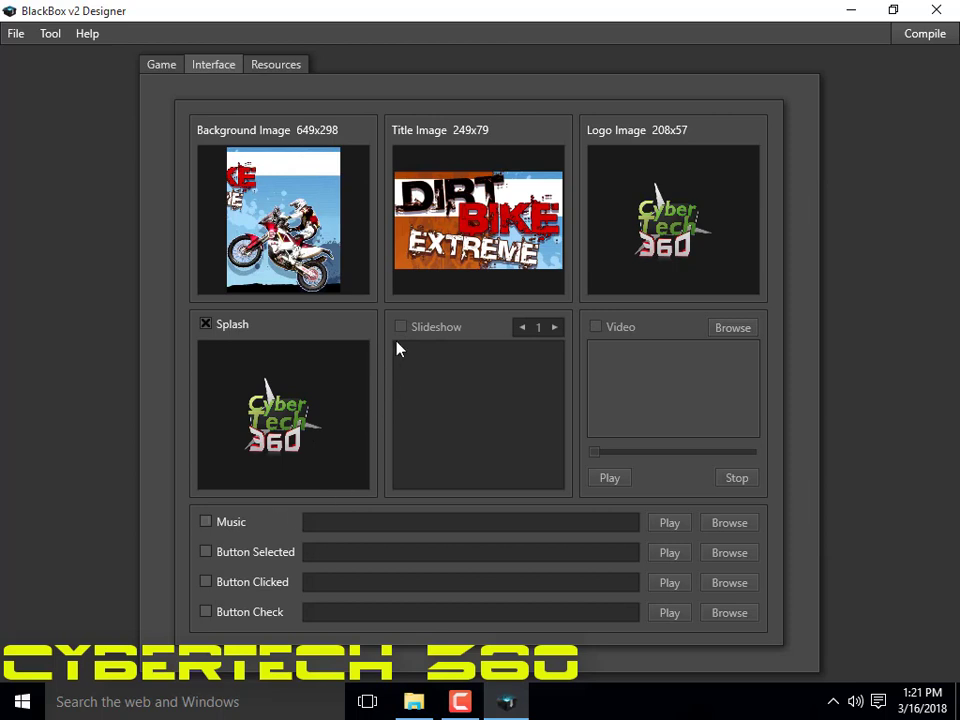
Minimize the designer and go back in File Explorer to the Today folder
{"action": "left_click", "coordinate": [851, 10]}
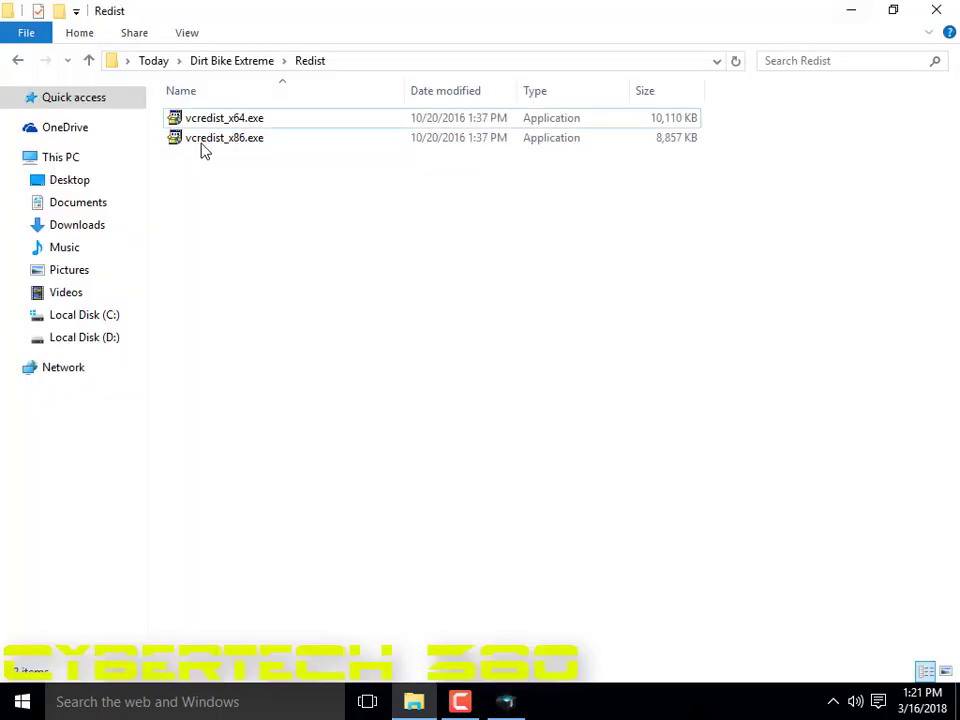
{"action": "left_click", "coordinate": [22, 62]}
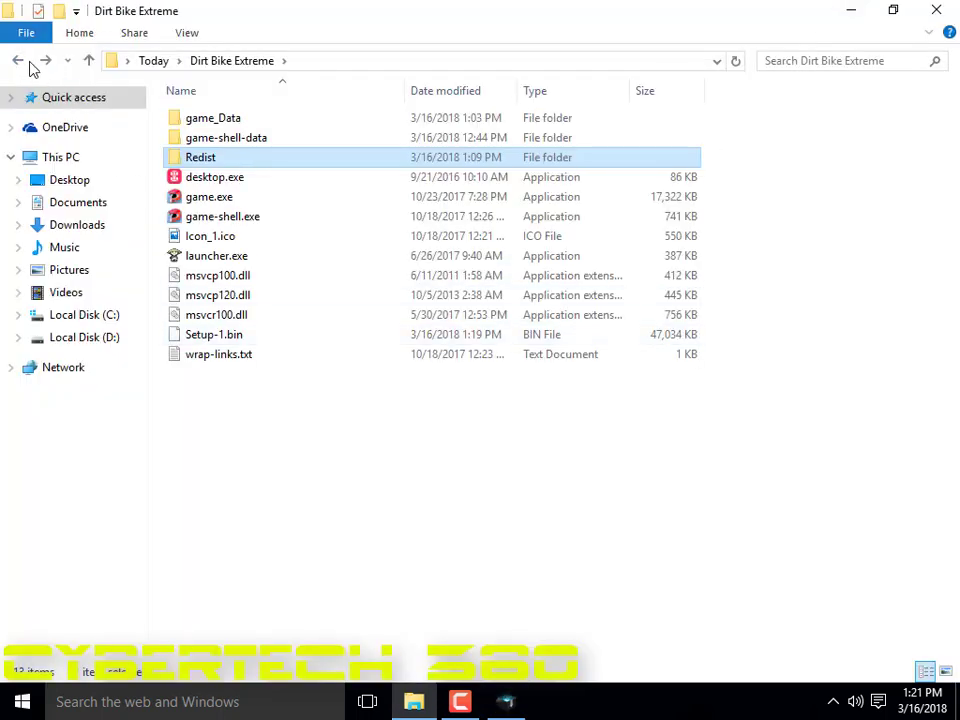
{"action": "left_click", "coordinate": [27, 64]}
Create a new folder named RePacked in Today, then open Dirt Bike Extreme and return
{"action": "right_click", "coordinate": [371, 459]}
{"action": "mouse_move", "coordinate": [416, 418]}
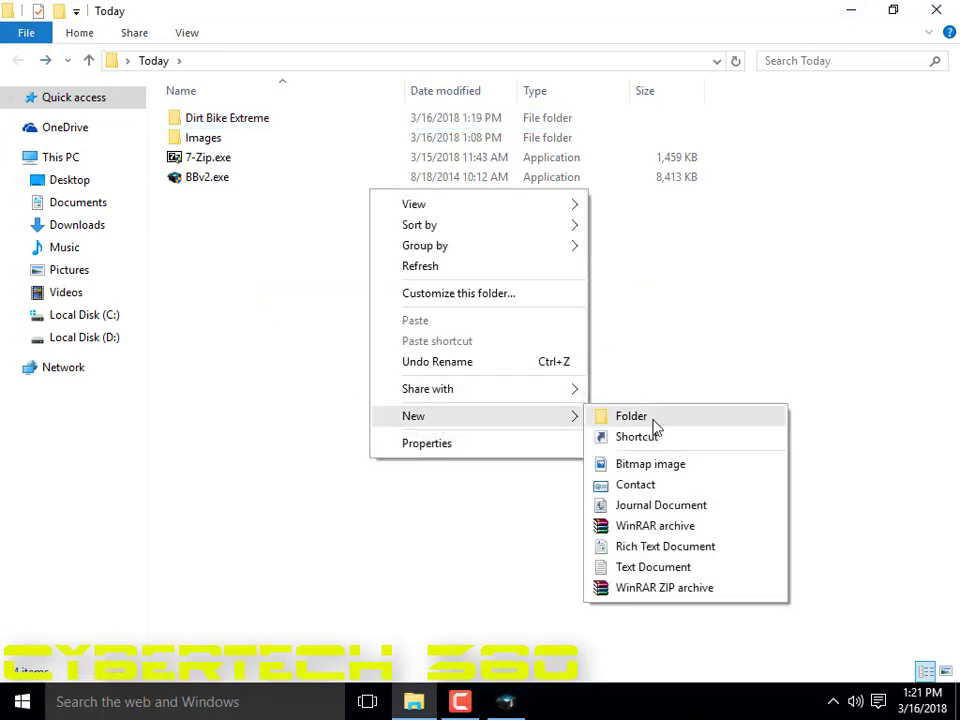
{"action": "left_click", "coordinate": [661, 428]}
{"action": "type", "text": "Re"}
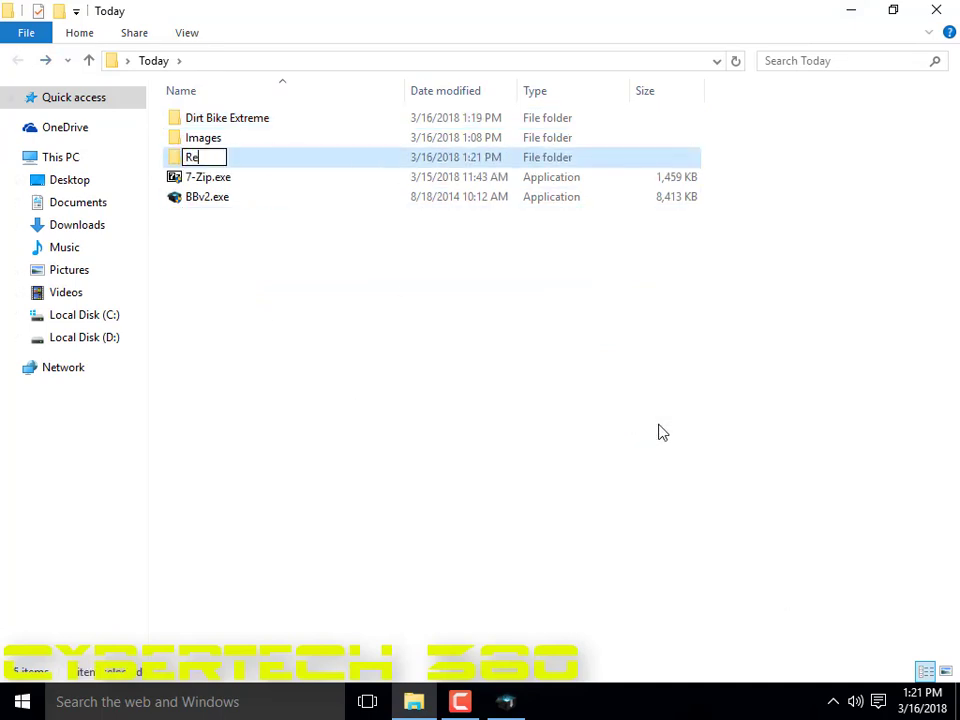
{"action": "type", "text": "Packed"}
{"action": "left_click", "coordinate": [358, 242]}
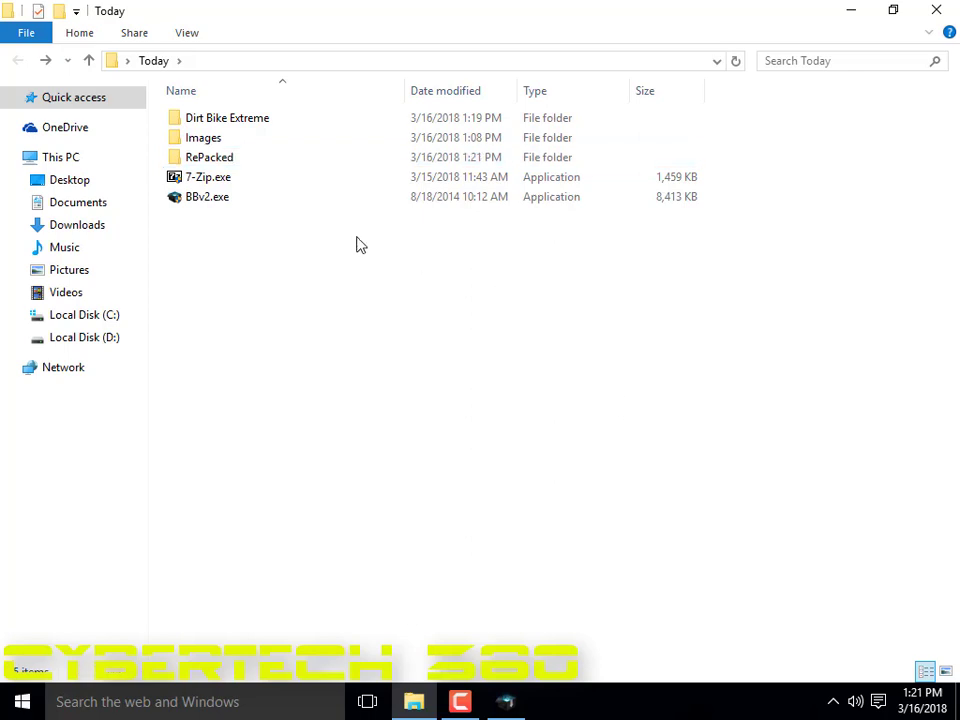
{"action": "double_click", "coordinate": [206, 119]}
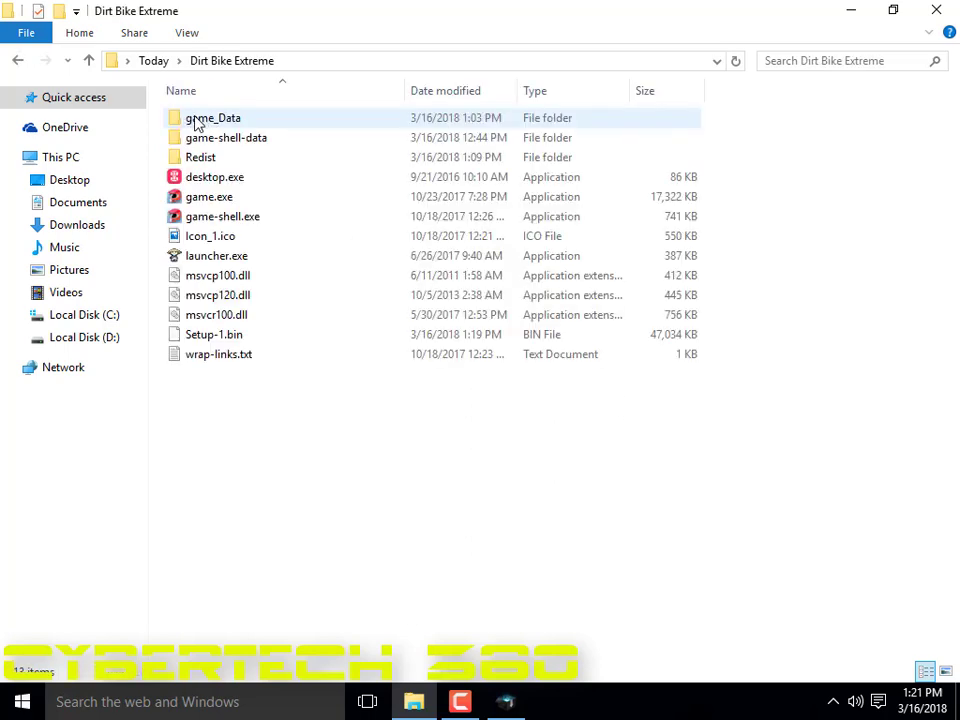
{"action": "left_click", "coordinate": [17, 61]}
Restore the BlackBox v2 Designer window and show the Game tab's application settings
{"action": "left_click", "coordinate": [505, 701]}
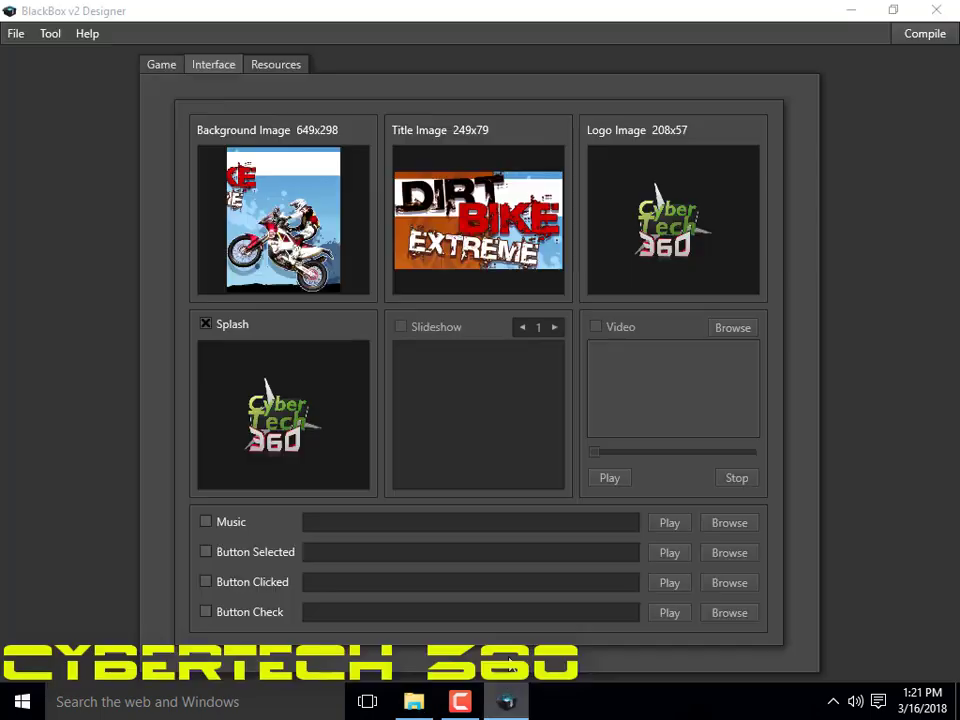
{"action": "double_click", "coordinate": [435, 22]}
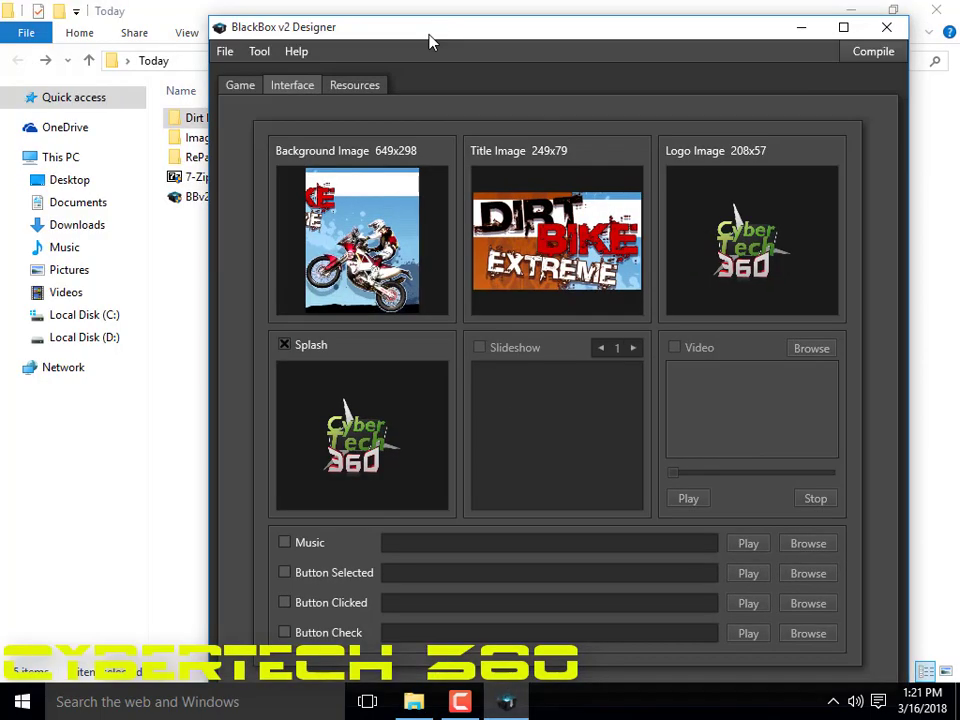
{"action": "left_click", "coordinate": [226, 88]}
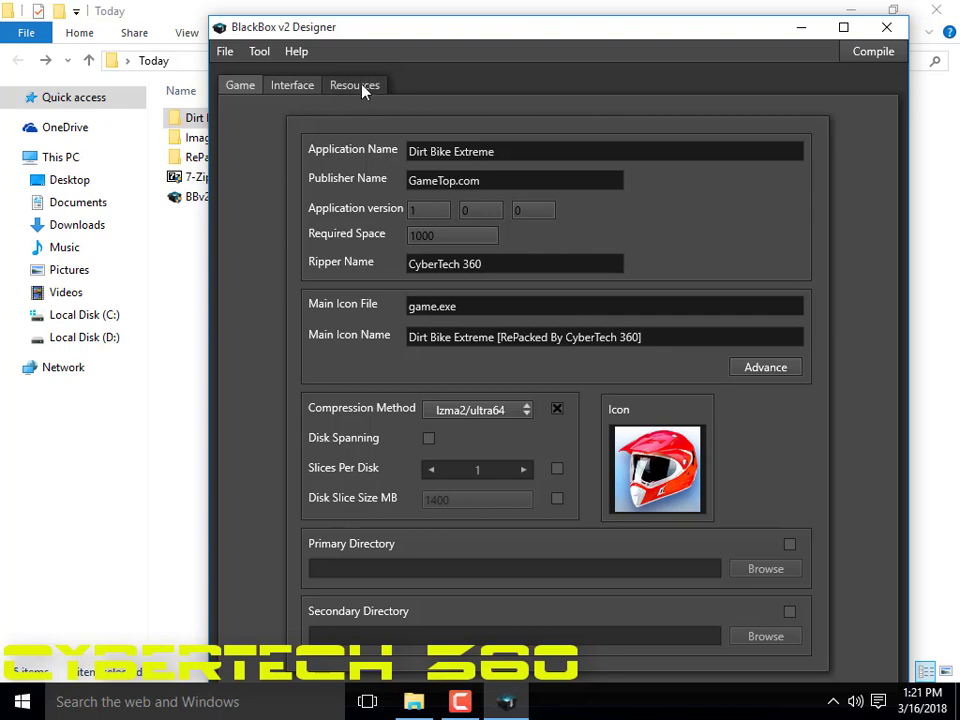
Compile the repack as Setup.exe into Desktop > Today > RePacked
{"action": "left_click", "coordinate": [851, 56]}
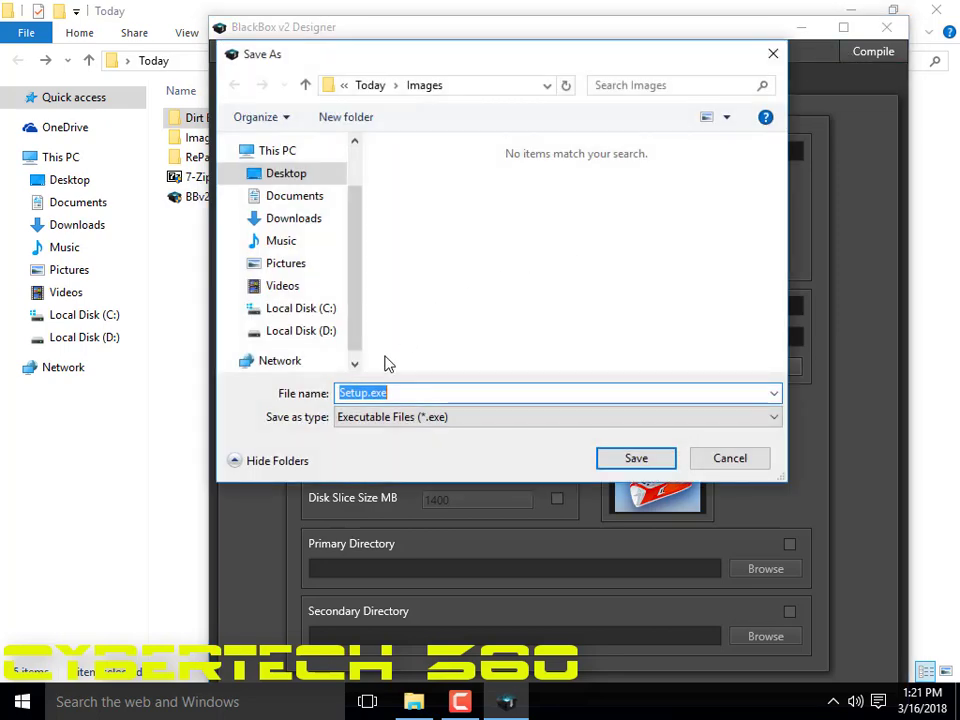
{"action": "left_click", "coordinate": [322, 334]}
{"action": "left_click", "coordinate": [295, 174]}
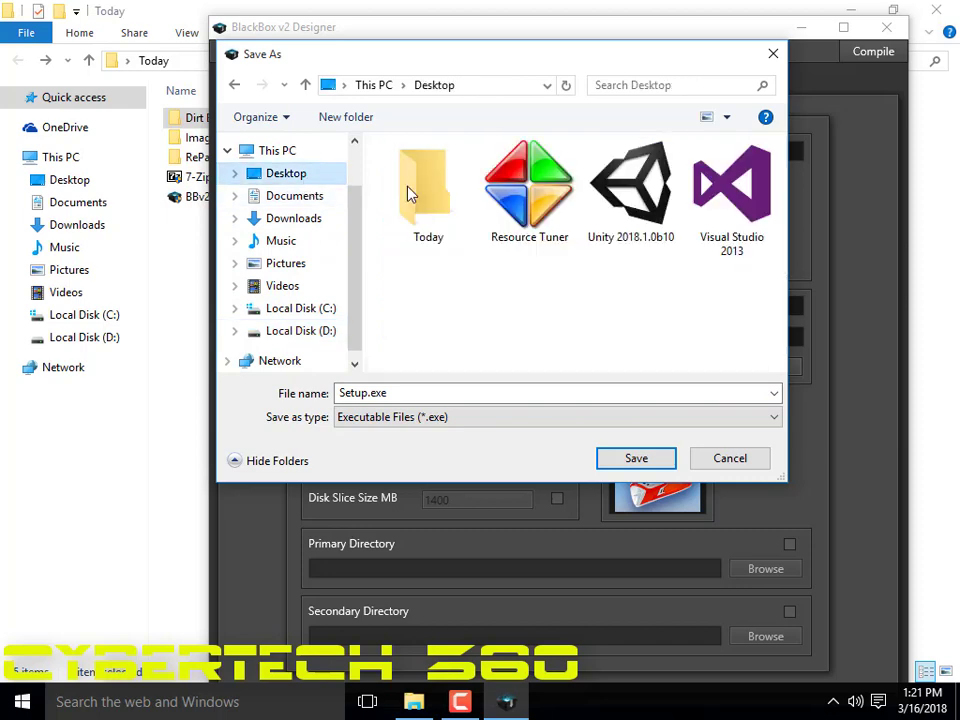
{"action": "double_click", "coordinate": [429, 208]}
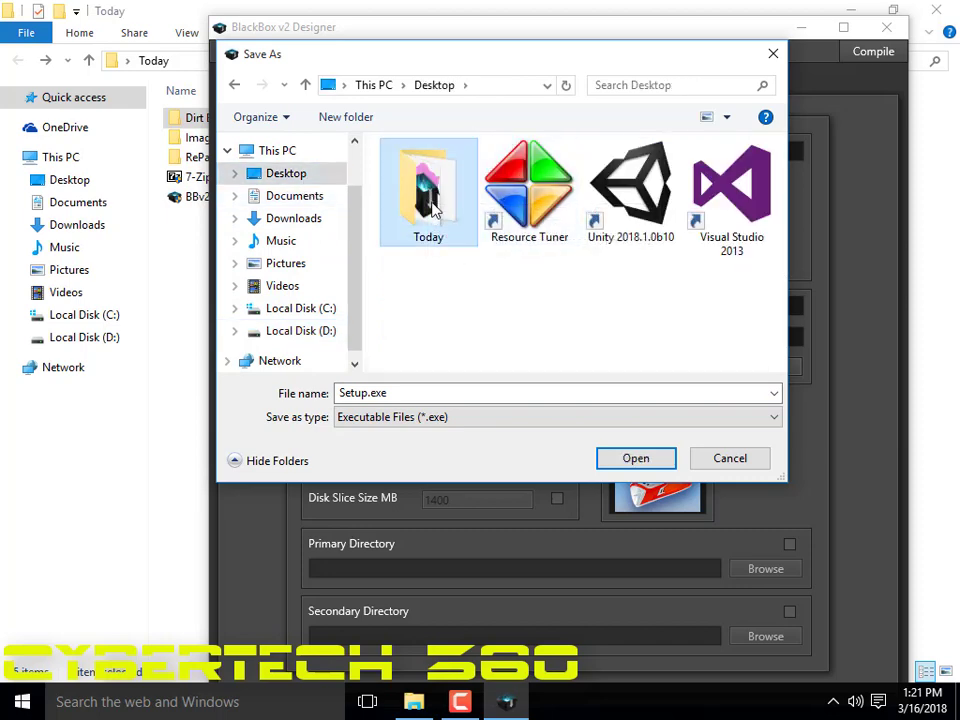
{"action": "double_click", "coordinate": [418, 212]}
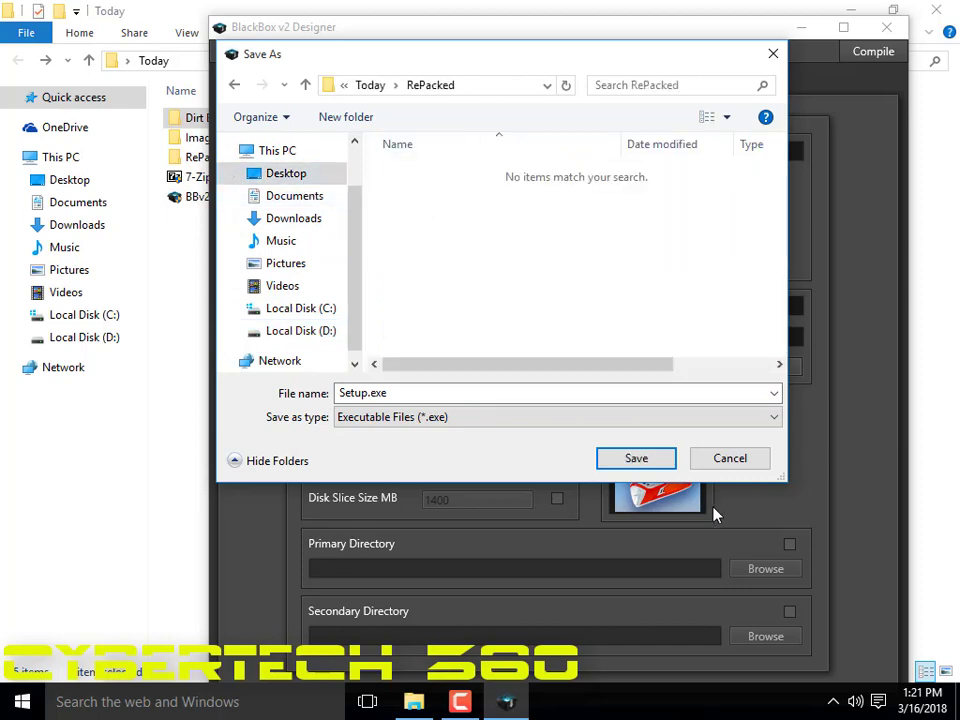
{"action": "left_click", "coordinate": [611, 457]}
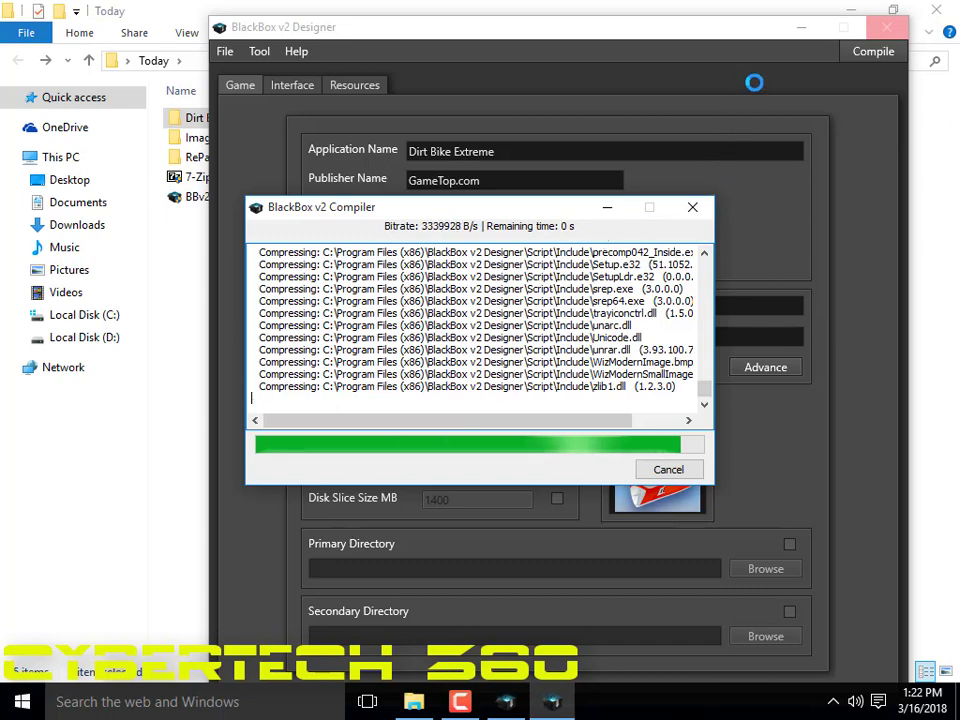
Move Setup-1.bin from the Dirt Bike Extreme folder into the RePacked folder
{"action": "left_click", "coordinate": [804, 34]}
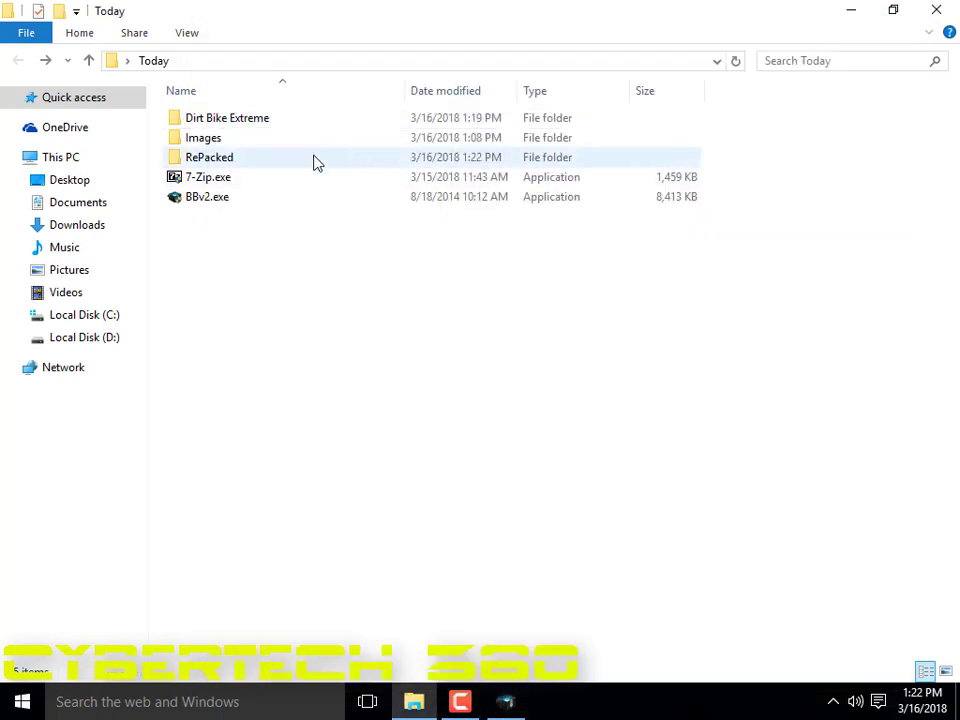
{"action": "double_click", "coordinate": [216, 119]}
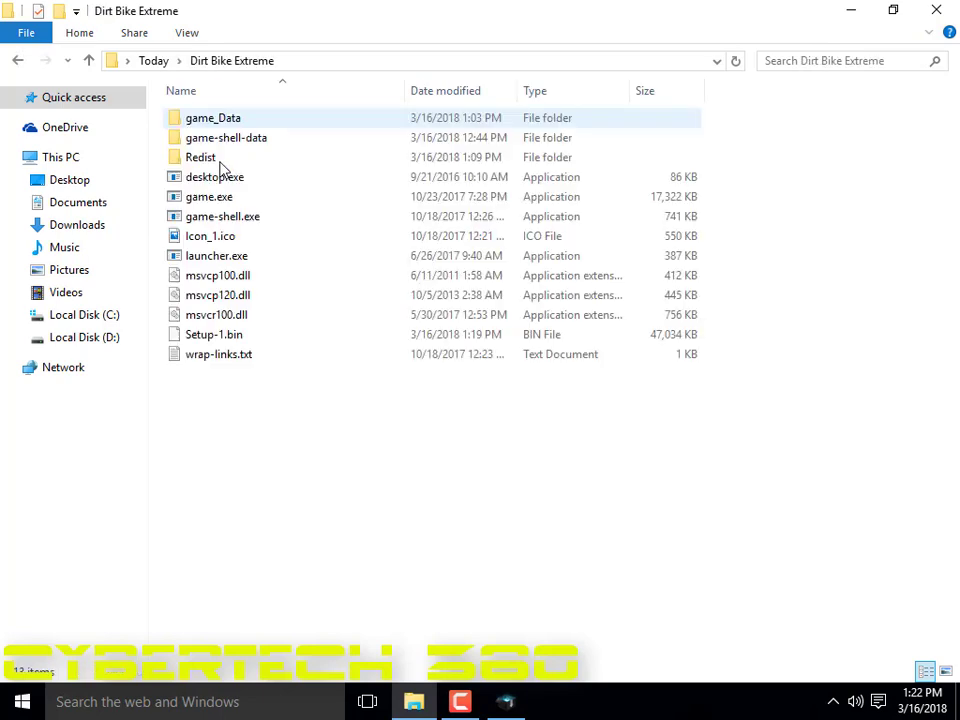
{"action": "right_click", "coordinate": [206, 336]}
{"action": "left_click", "coordinate": [286, 560]}
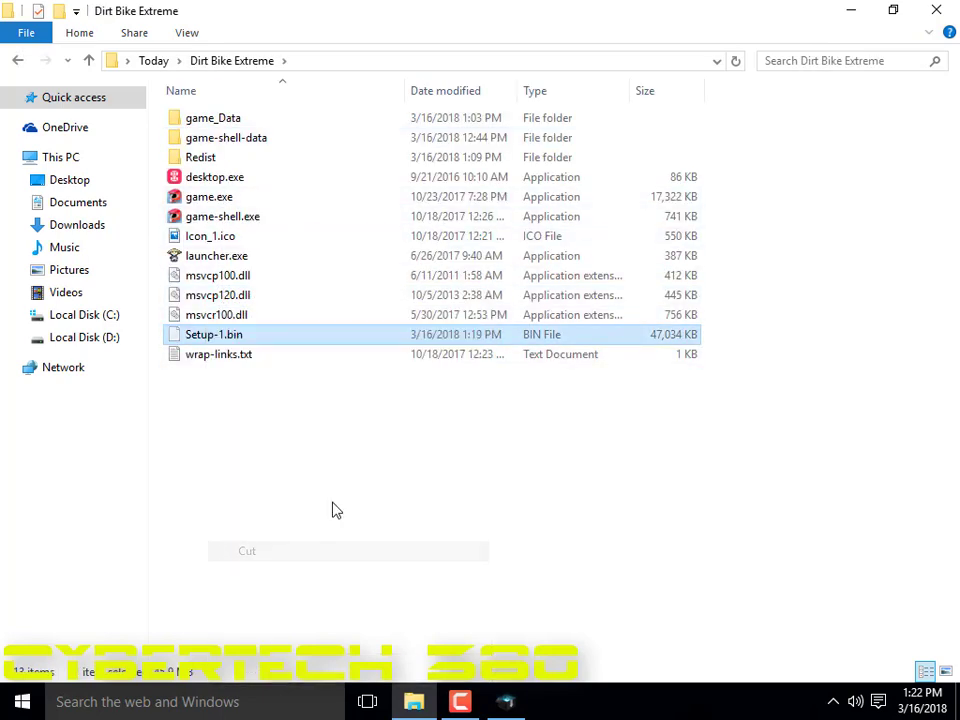
{"action": "key", "text": "alt+Up"}
{"action": "double_click", "coordinate": [242, 156]}
{"action": "right_click", "coordinate": [300, 158]}
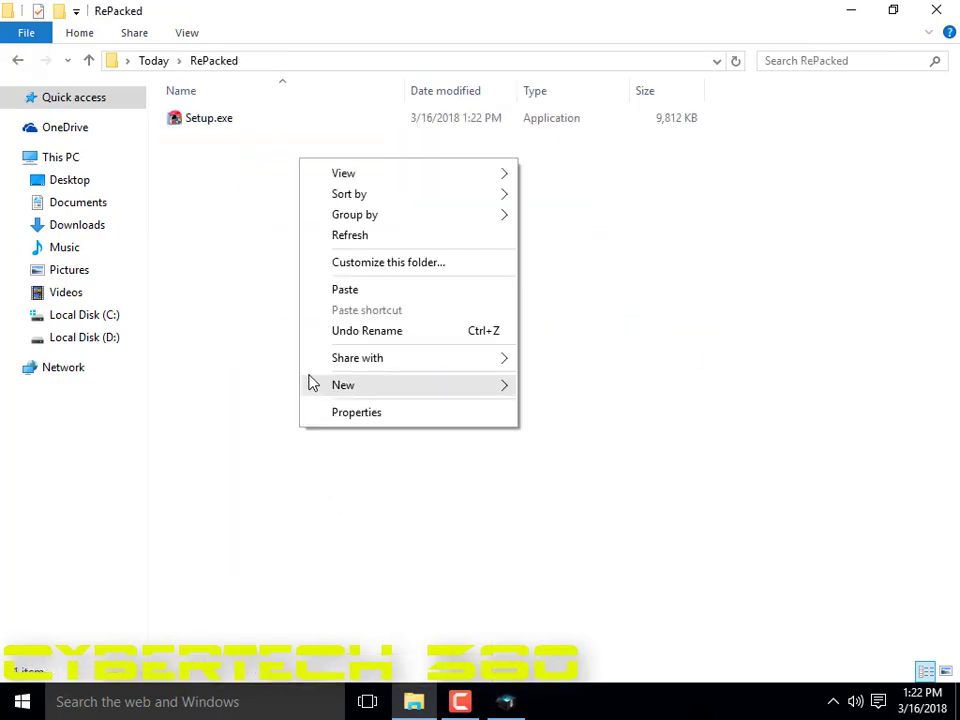
{"action": "left_click", "coordinate": [338, 311]}
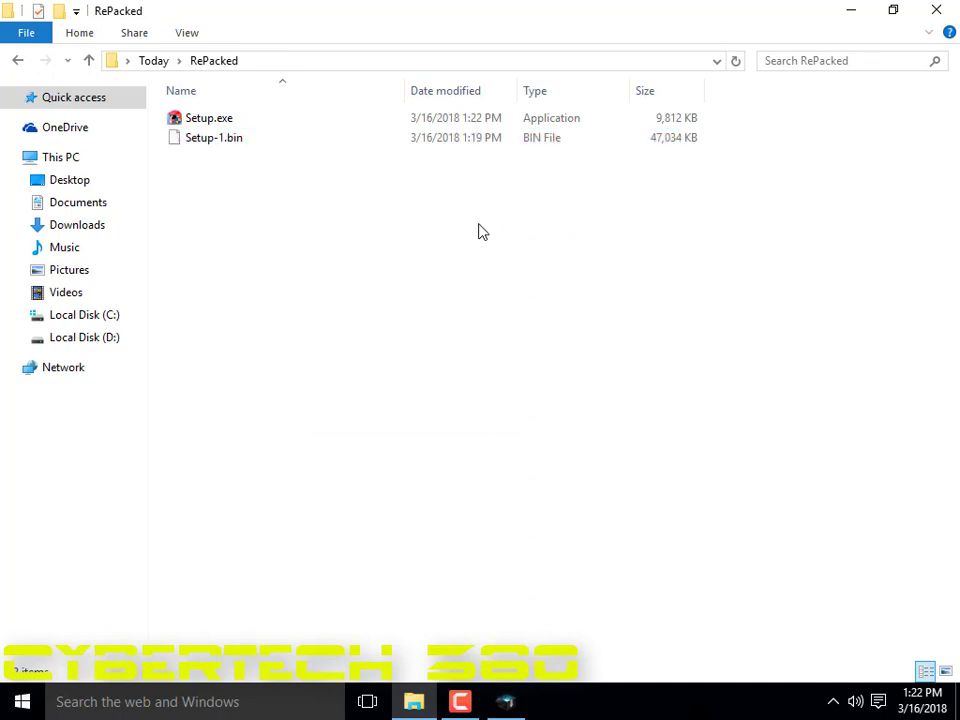
Delete the Dirt Bike Extreme source folder from Today and reopen RePacked to check both files
{"action": "left_click", "coordinate": [17, 60]}
{"action": "left_click", "coordinate": [231, 120]}
{"action": "key", "text": "shift+Delete"}
{"action": "key", "text": "Escape"}
{"action": "key", "text": "Delete"}
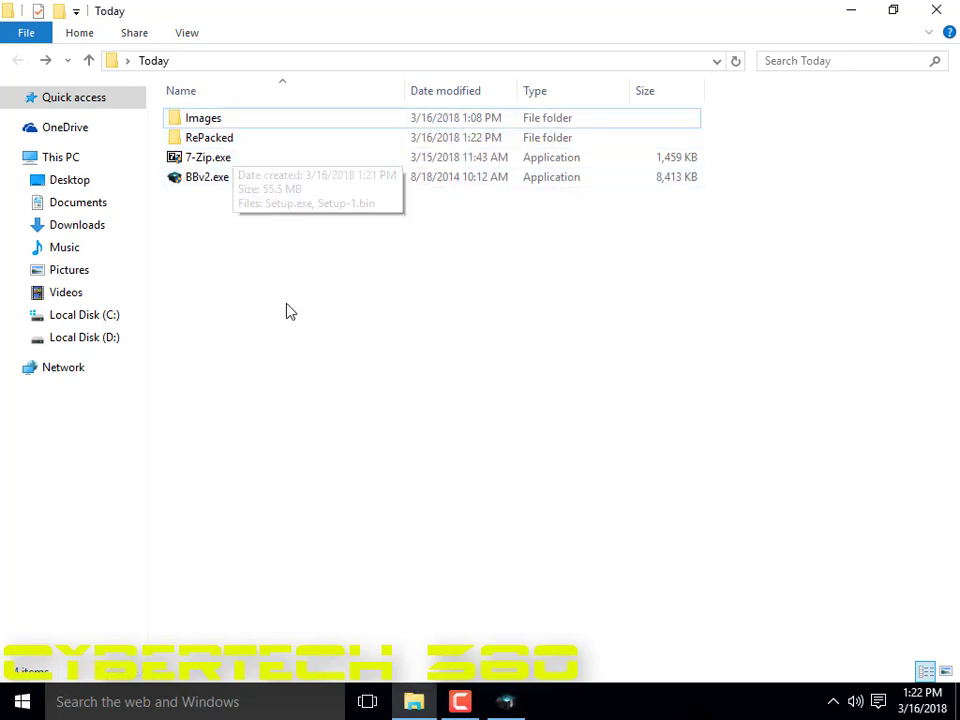
{"action": "double_click", "coordinate": [240, 148]}
Launch Setup.exe from RePacked and view the repack's About information
{"action": "double_click", "coordinate": [201, 120]}
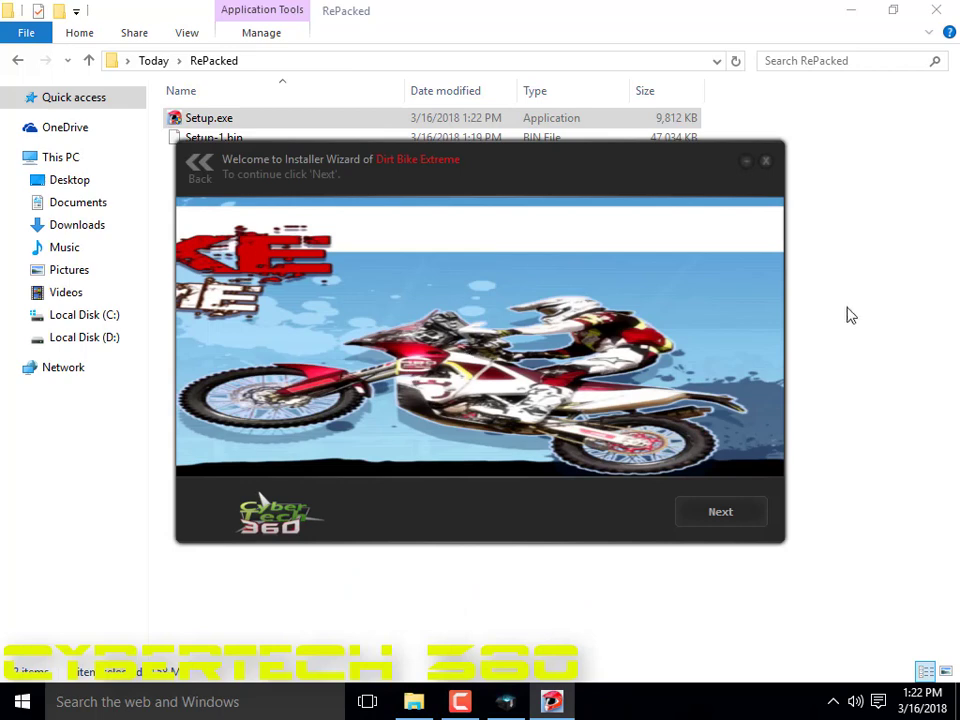
{"action": "left_click", "coordinate": [296, 510]}
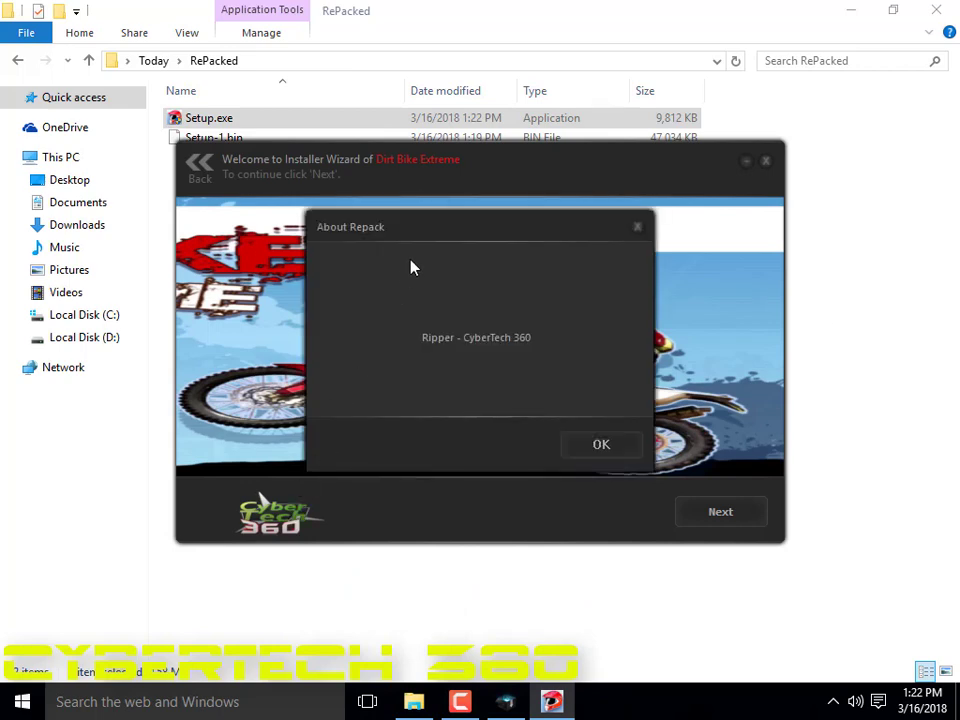
{"action": "left_click", "coordinate": [634, 230]}
{"action": "left_click", "coordinate": [306, 518]}
{"action": "left_click", "coordinate": [583, 446]}
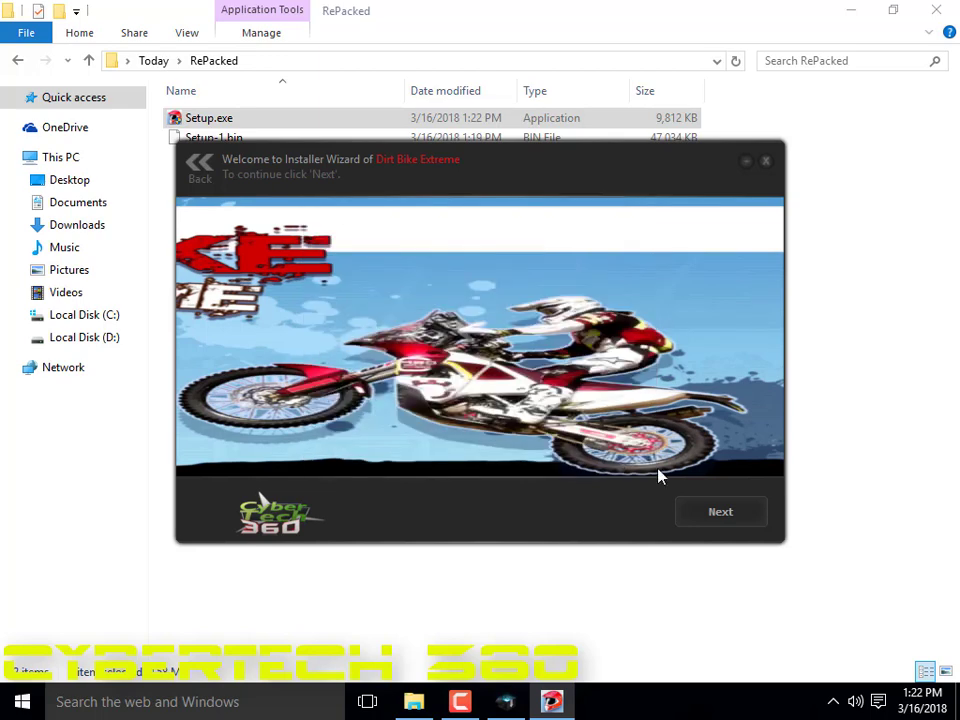
Keep the default GameTop.com install path and shortcut options, then start installing
{"action": "left_click", "coordinate": [705, 514]}
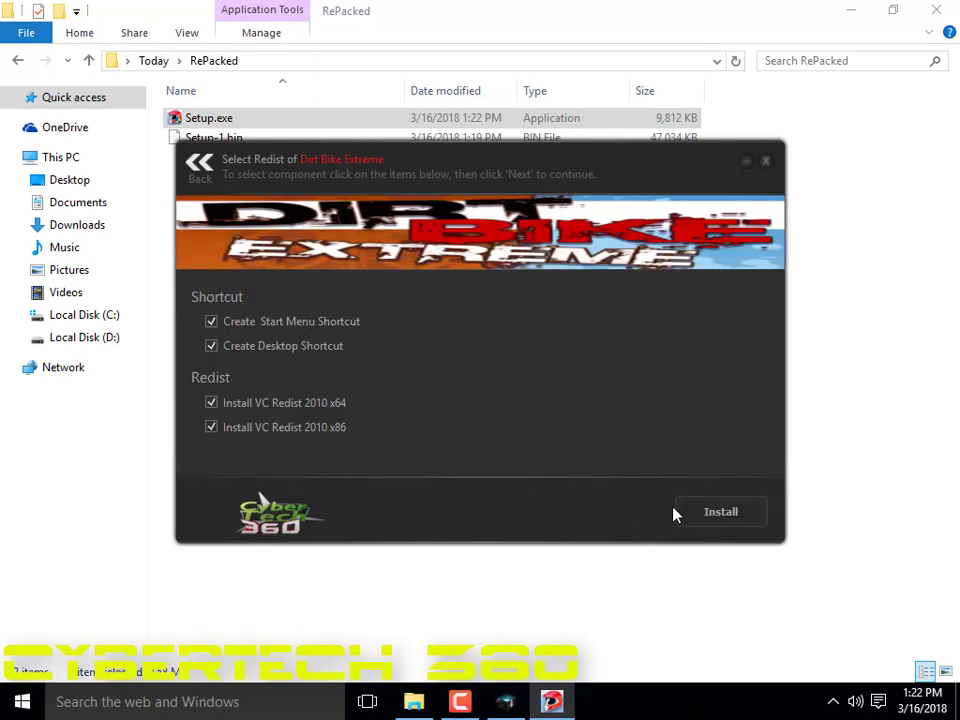
{"action": "left_click", "coordinate": [199, 166]}
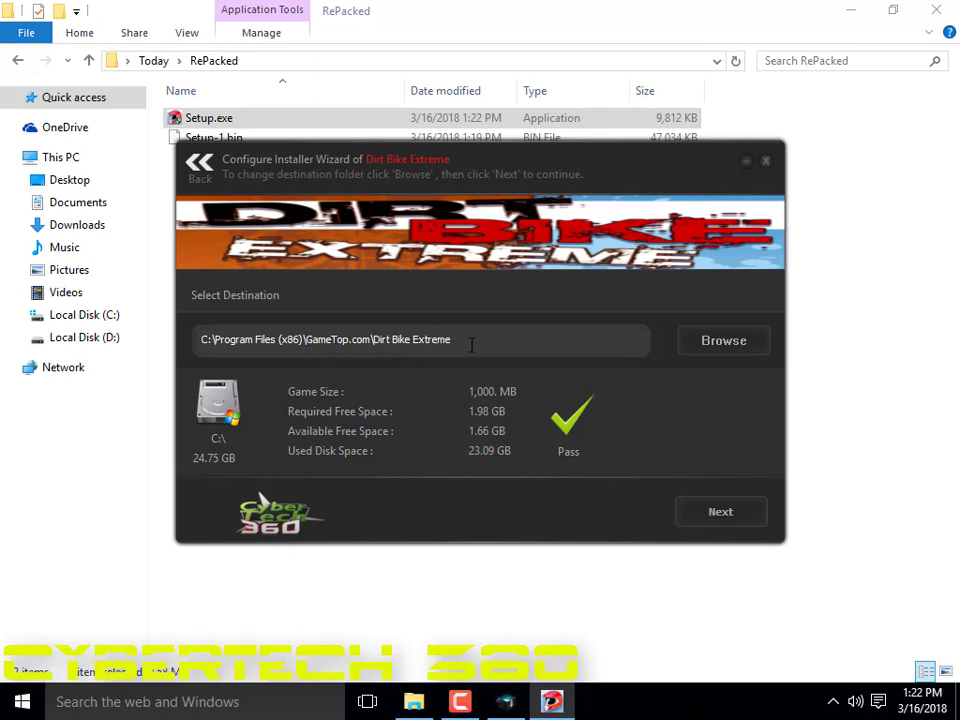
{"action": "double_click", "coordinate": [428, 339]}
{"action": "key", "text": "Right"}
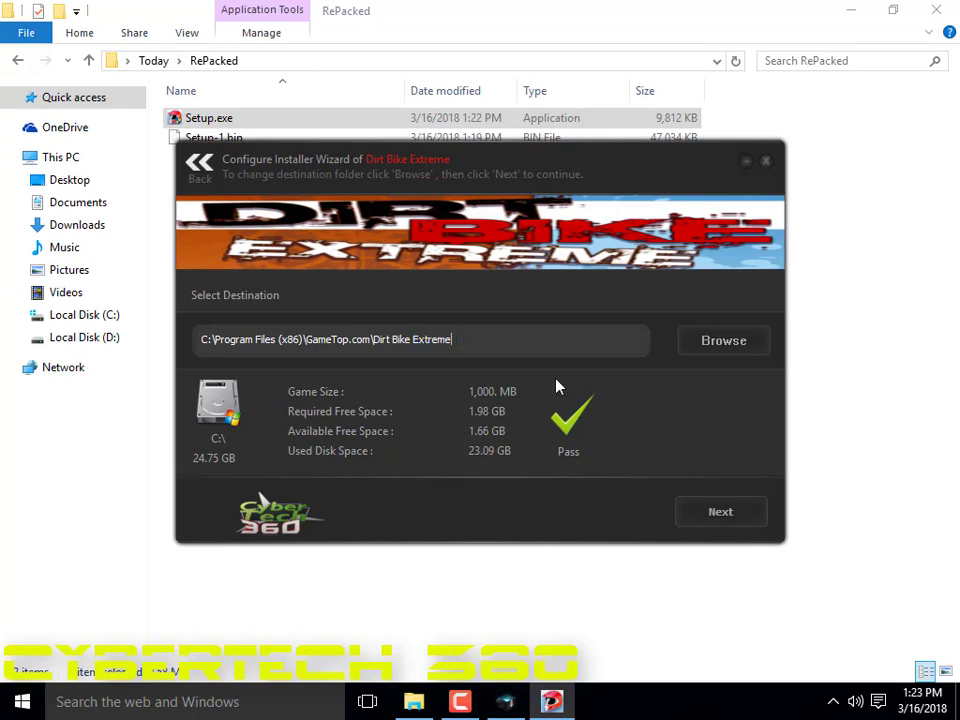
{"action": "left_click", "coordinate": [720, 513]}
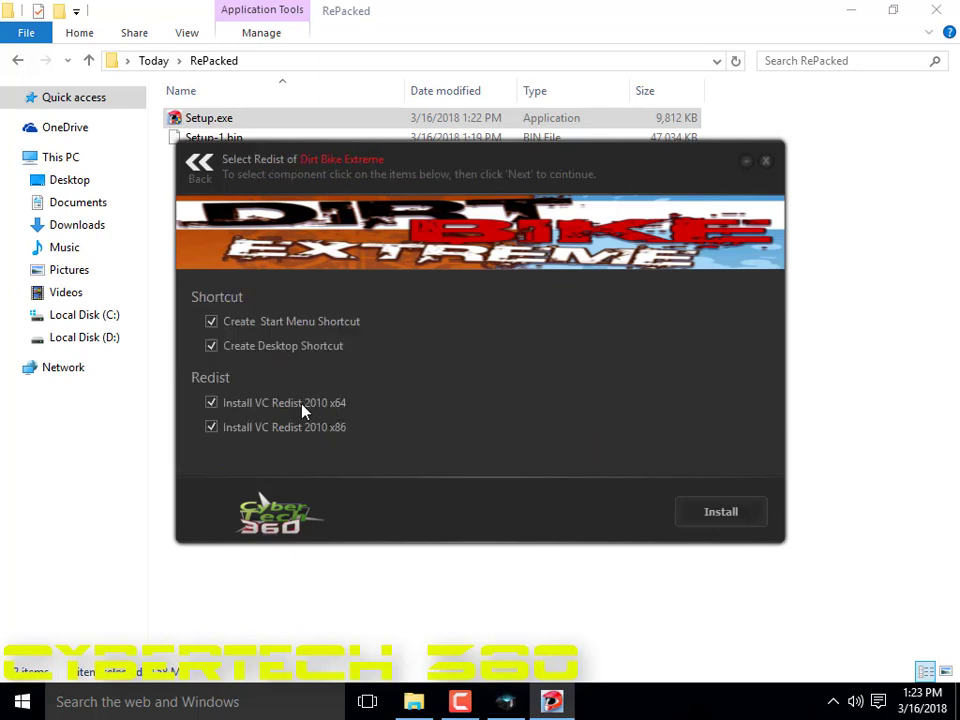
{"action": "left_click", "coordinate": [729, 519]}
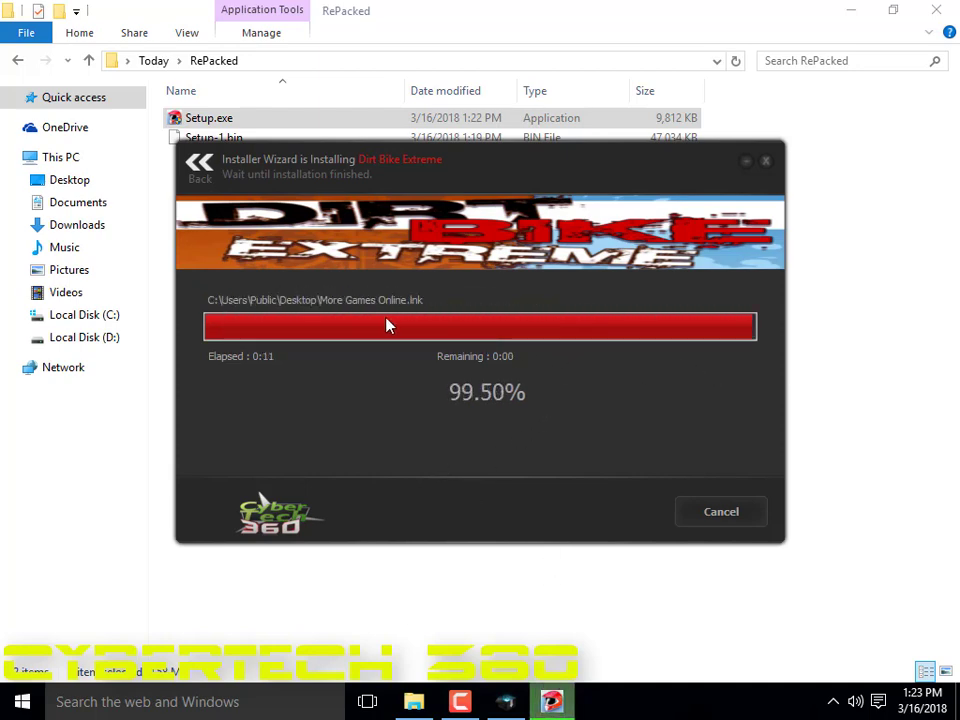
Exit the finished installer and leave the Dirt Bike Extreme desktop shortcut's name unchanged
{"action": "left_click", "coordinate": [694, 522]}
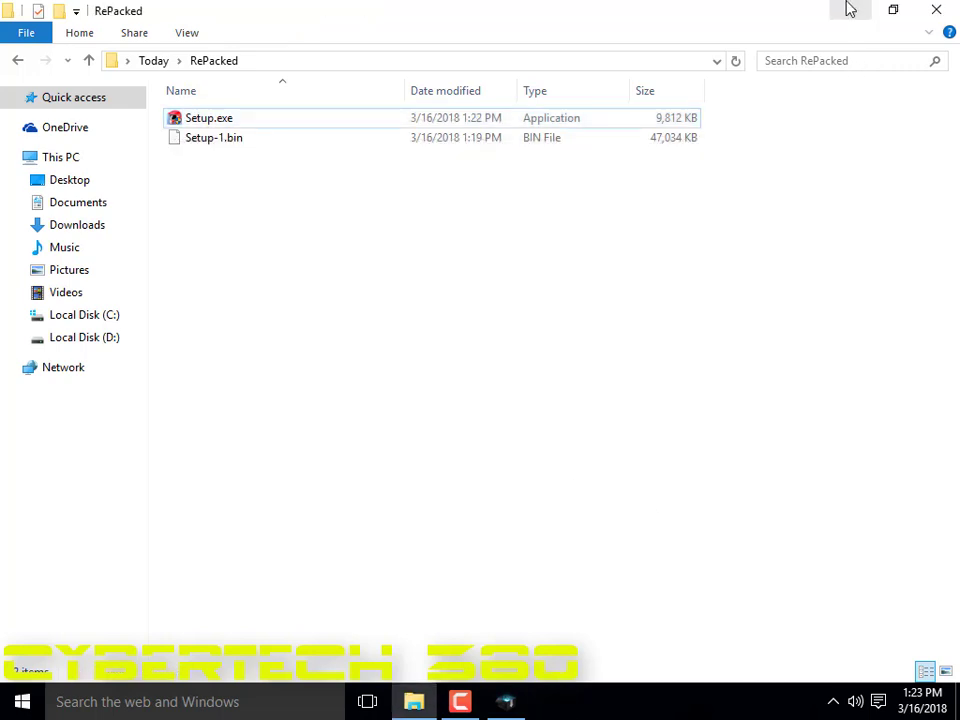
{"action": "left_click", "coordinate": [850, 10]}
{"action": "right_click", "coordinate": [195, 52]}
{"action": "left_click", "coordinate": [294, 84]}
{"action": "right_click", "coordinate": [210, 42]}
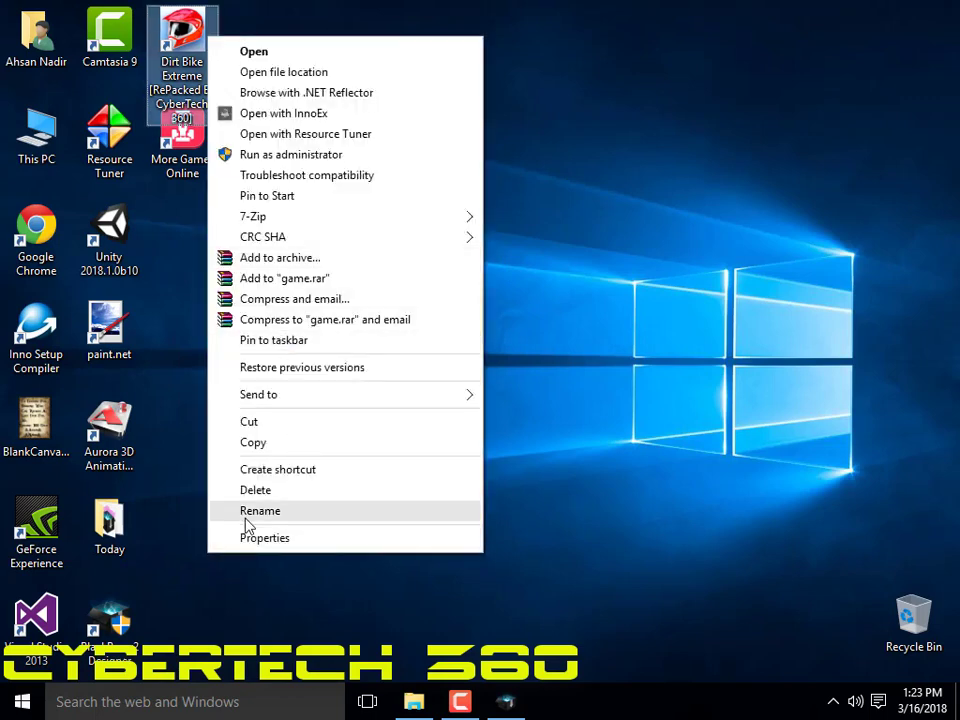
{"action": "left_click", "coordinate": [248, 512]}
{"action": "left_click", "coordinate": [191, 77]}
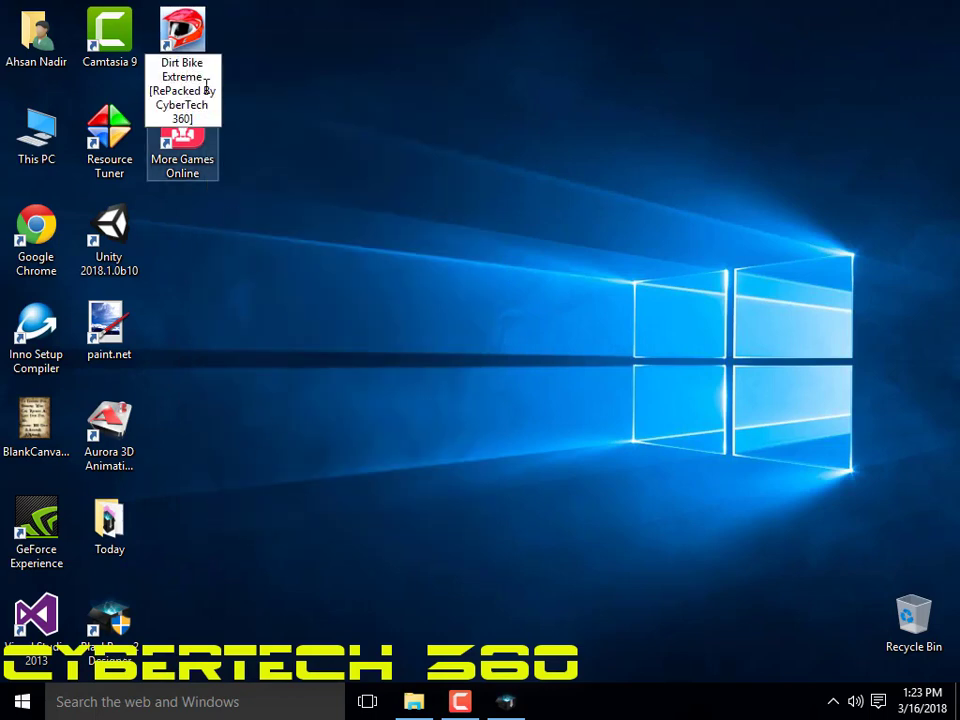
{"action": "key", "text": "Return"}
Open the shortcut's file location and check the installed folder's size of 200 MB
{"action": "right_click", "coordinate": [198, 47]}
{"action": "left_click", "coordinate": [236, 77]}
{"action": "left_click", "coordinate": [395, 491]}
{"action": "right_click", "coordinate": [373, 526]}
{"action": "left_click", "coordinate": [413, 515]}
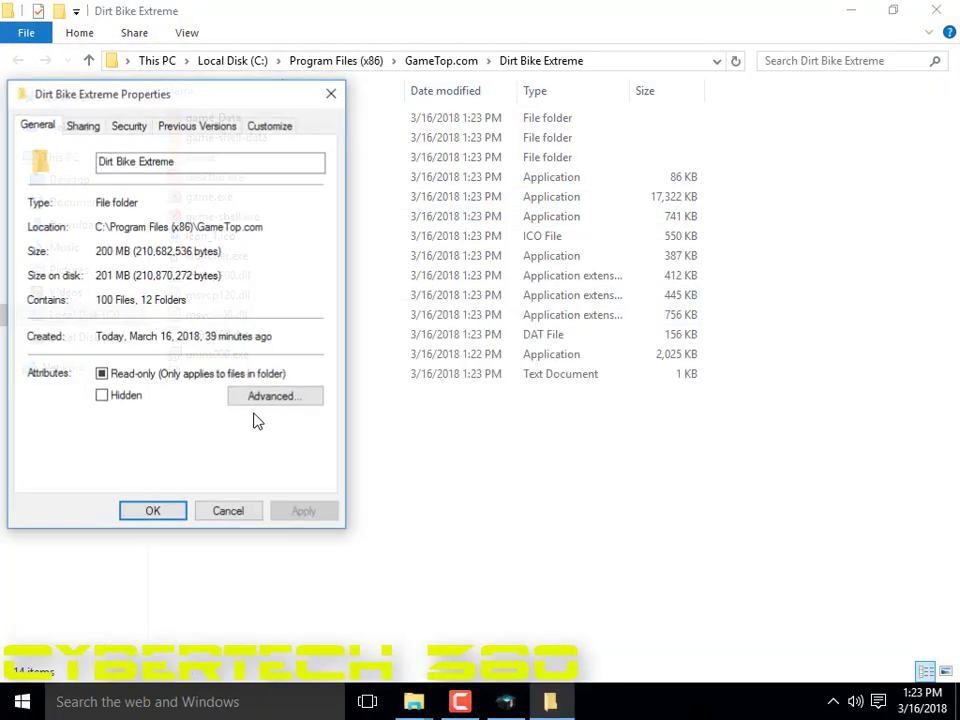
{"action": "double_click", "coordinate": [140, 252]}
{"action": "double_click", "coordinate": [106, 251]}
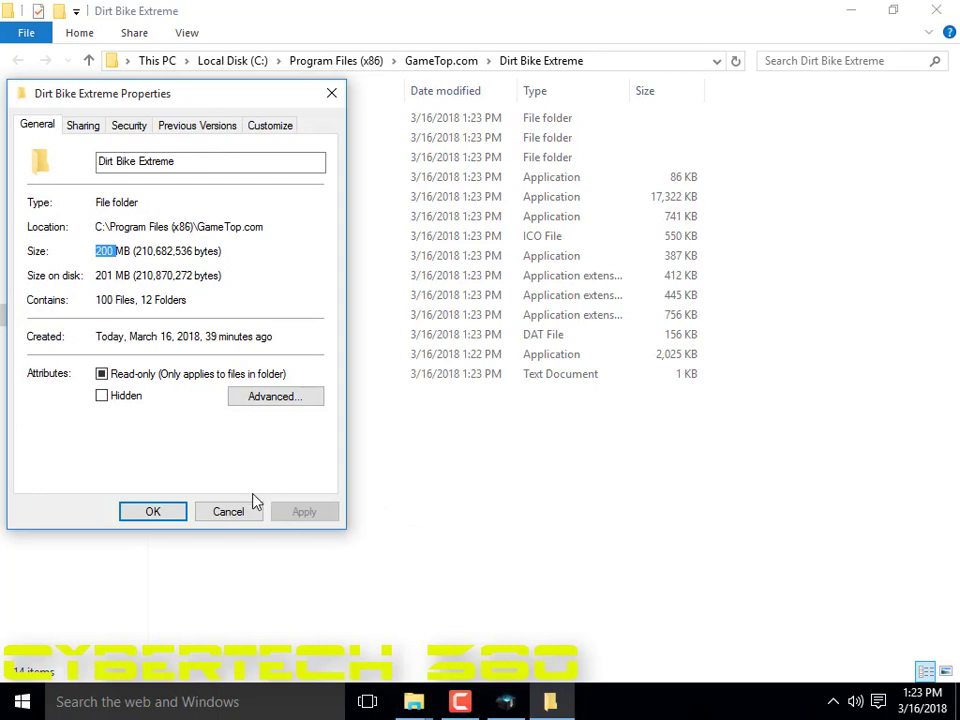
{"action": "left_click", "coordinate": [246, 511]}
Leave unins000.exe's name unchanged and close the installed game folder
{"action": "left_click", "coordinate": [240, 355]}
{"action": "left_click", "coordinate": [240, 355]}
{"action": "left_click", "coordinate": [263, 409]}
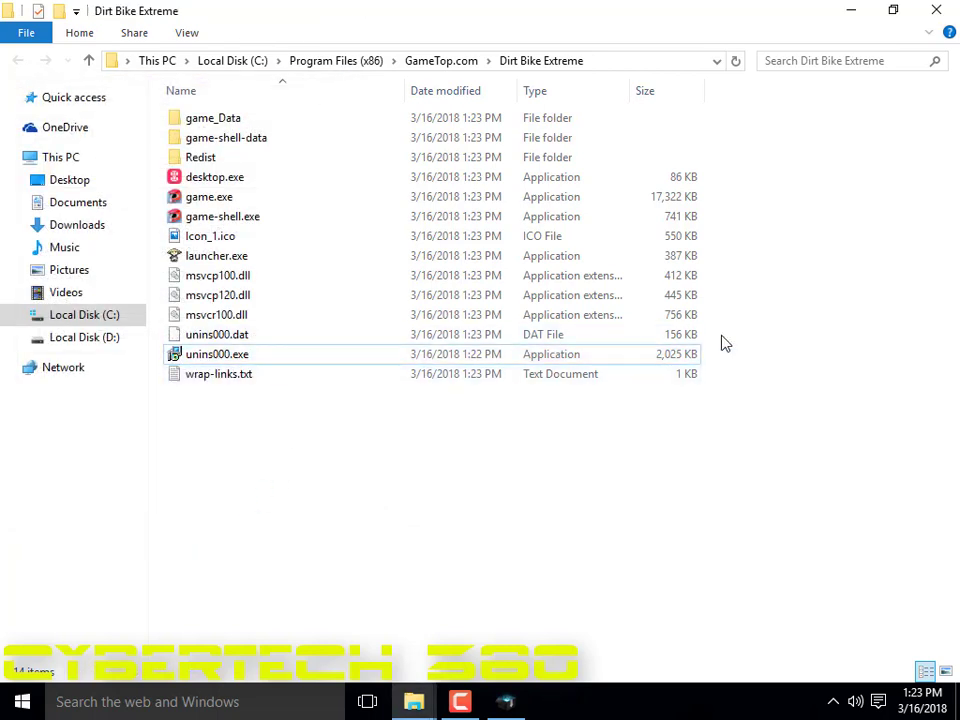
{"action": "left_click", "coordinate": [936, 10]}
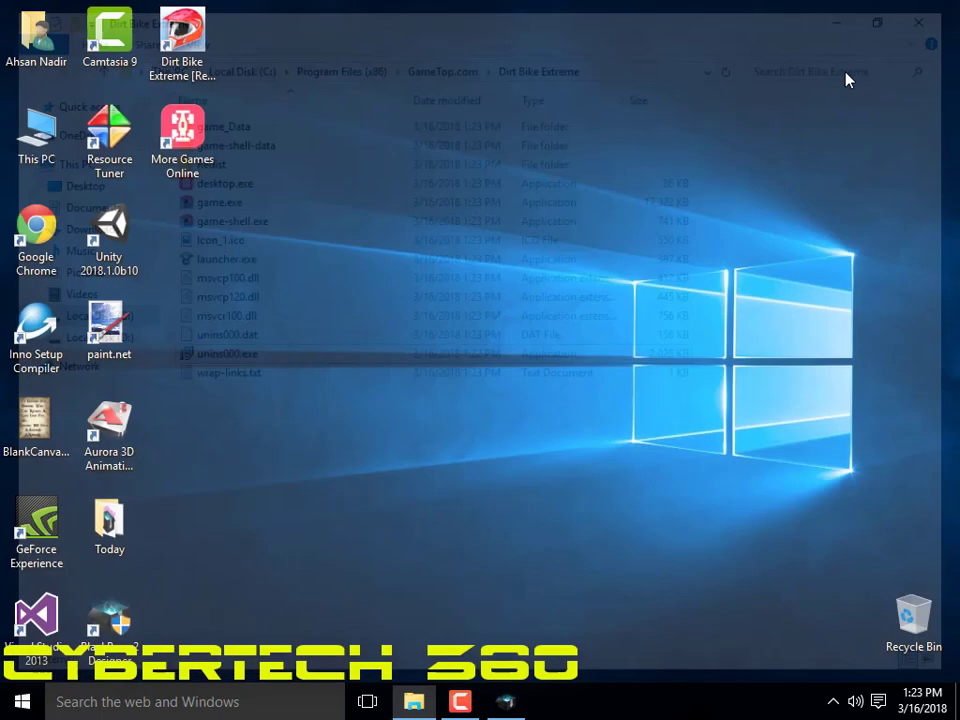